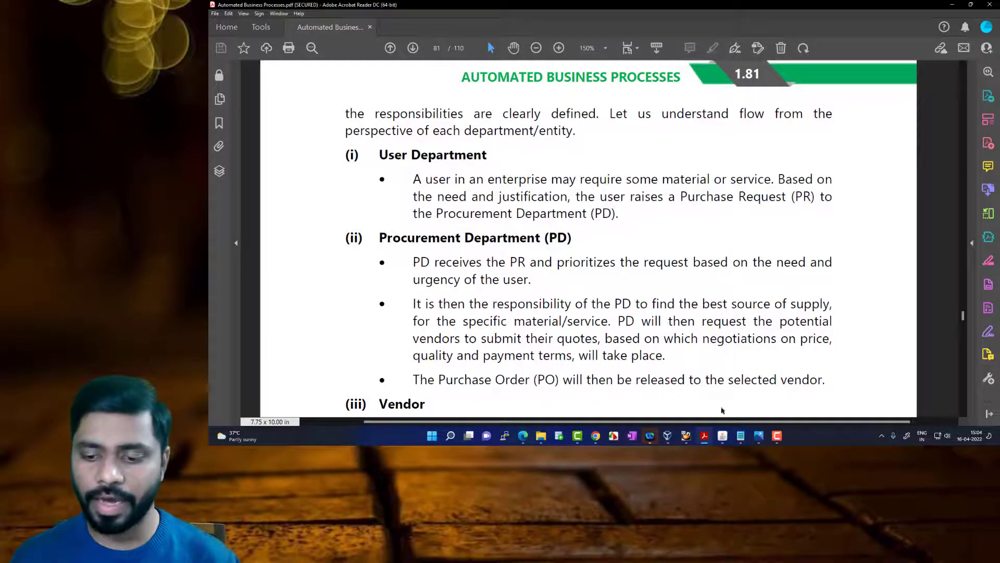
Switch to Oracle Applications and open the Requisitions form from the Requisitions functions
{"action": "left_click", "coordinate": [723, 438]}
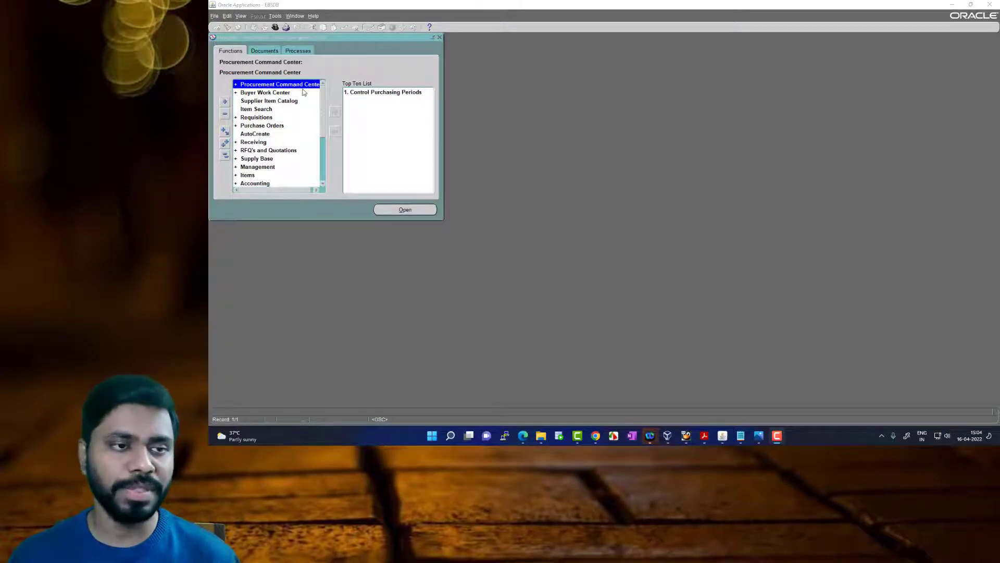
{"action": "double_click", "coordinate": [272, 118]}
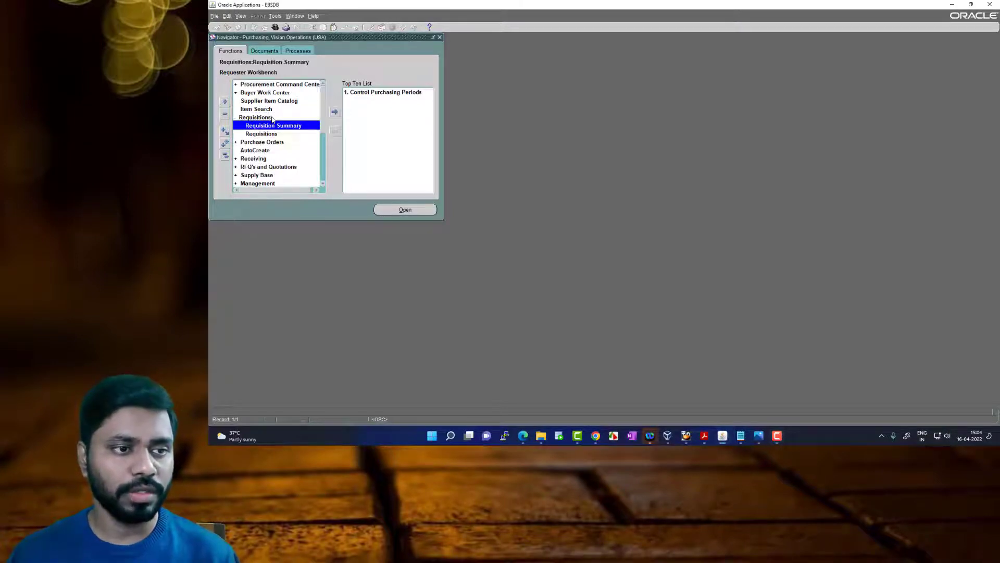
{"action": "double_click", "coordinate": [274, 134]}
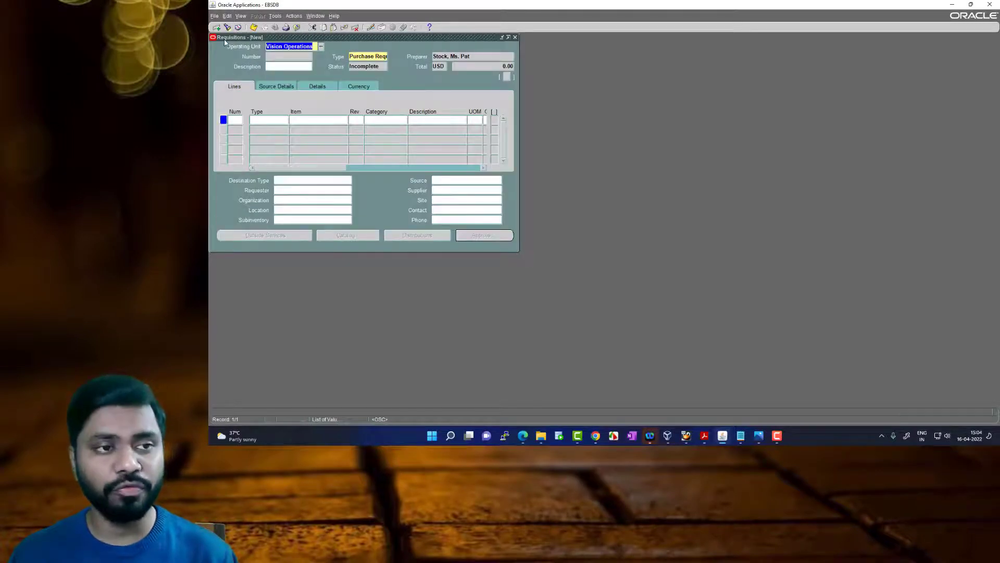
Enter "Request for Notepad" as the description of the new purchase requisition
{"action": "left_click", "coordinate": [273, 67]}
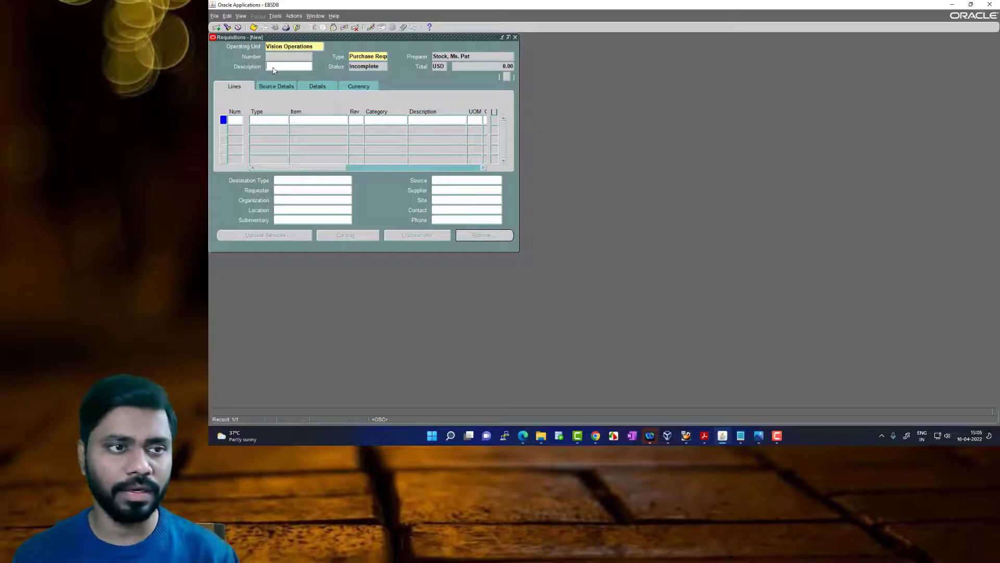
{"action": "type", "text": "Reques"}
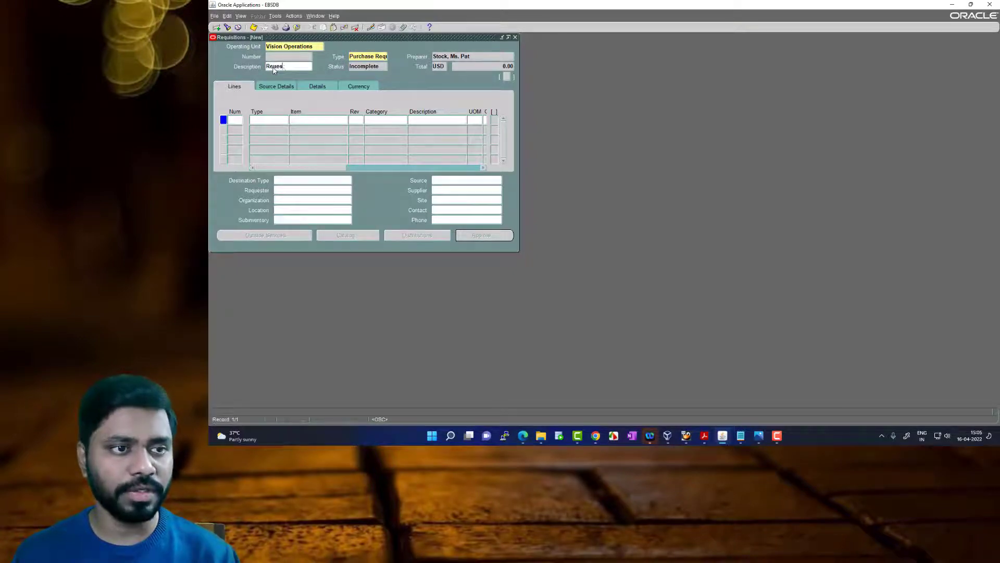
{"action": "type", "text": "t for Notepad"}
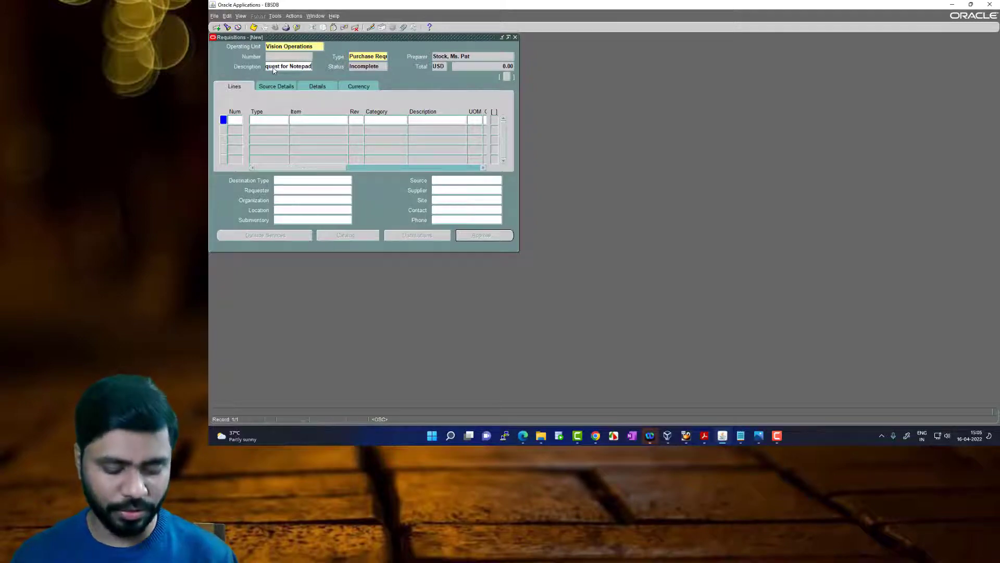
{"action": "key", "text": "Tab"}
Look up Notepad among all system items and assign item HE10115 to the first requisition line
{"action": "left_click", "coordinate": [340, 120]}
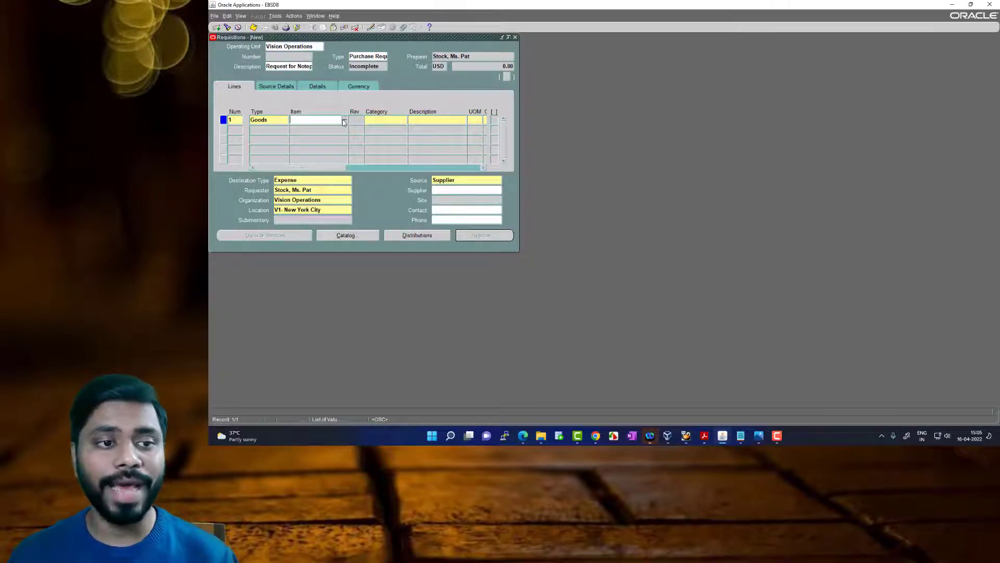
{"action": "left_click", "coordinate": [345, 120]}
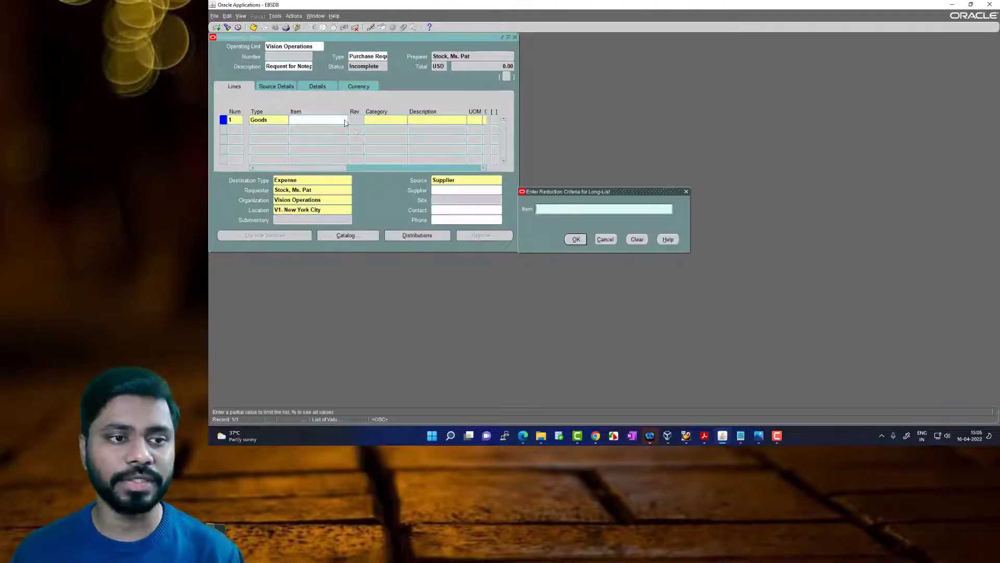
{"action": "left_click", "coordinate": [581, 242]}
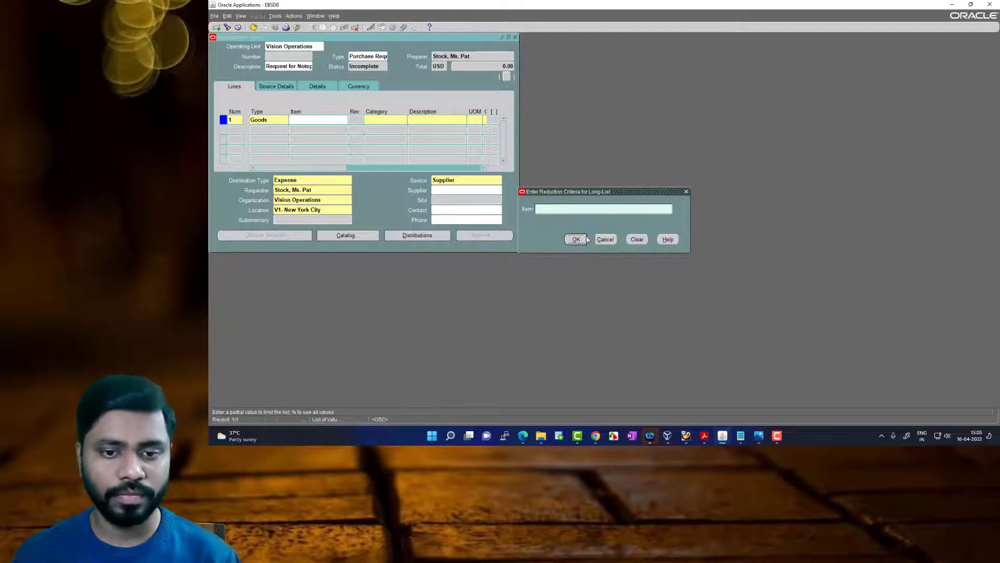
{"action": "left_click", "coordinate": [543, 209]}
{"action": "type", "text": "%%"}
{"action": "left_click", "coordinate": [576, 241]}
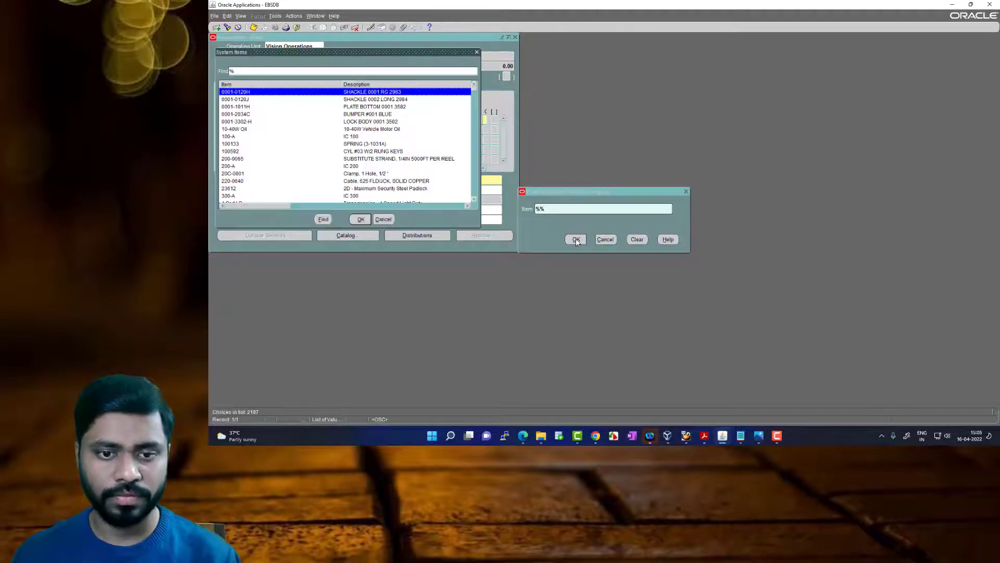
{"action": "type", "text": "Notepad"}
{"action": "key", "text": "Return"}
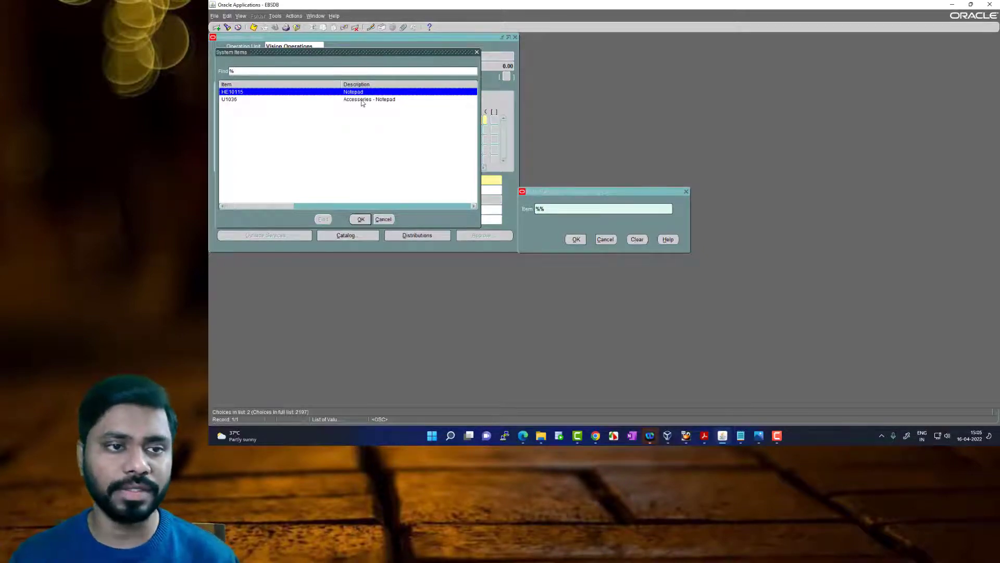
{"action": "left_click", "coordinate": [361, 220]}
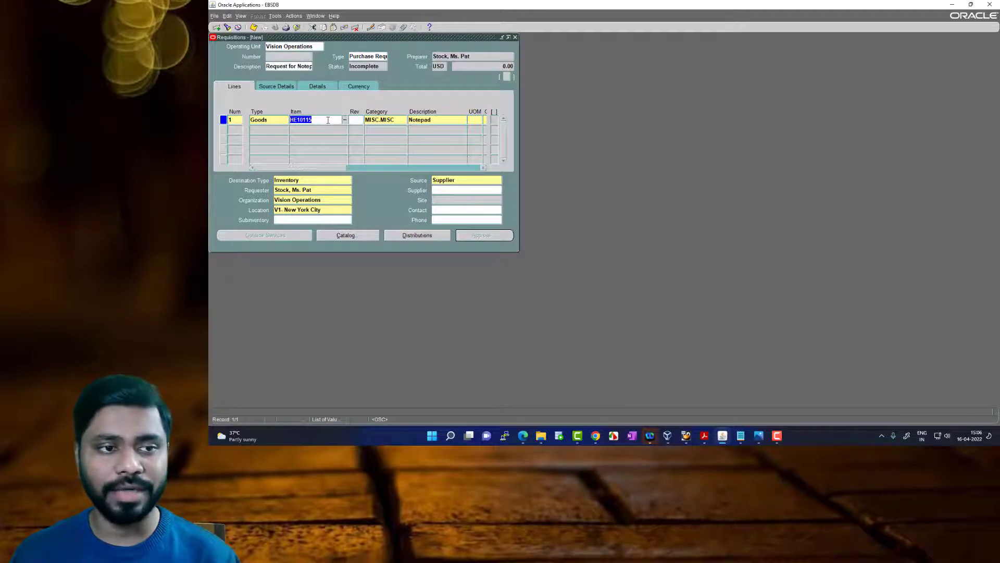
Set the Notepad line's unit of measure to Each, quantity to 20 and price to 5
{"action": "key", "text": "Tab"}
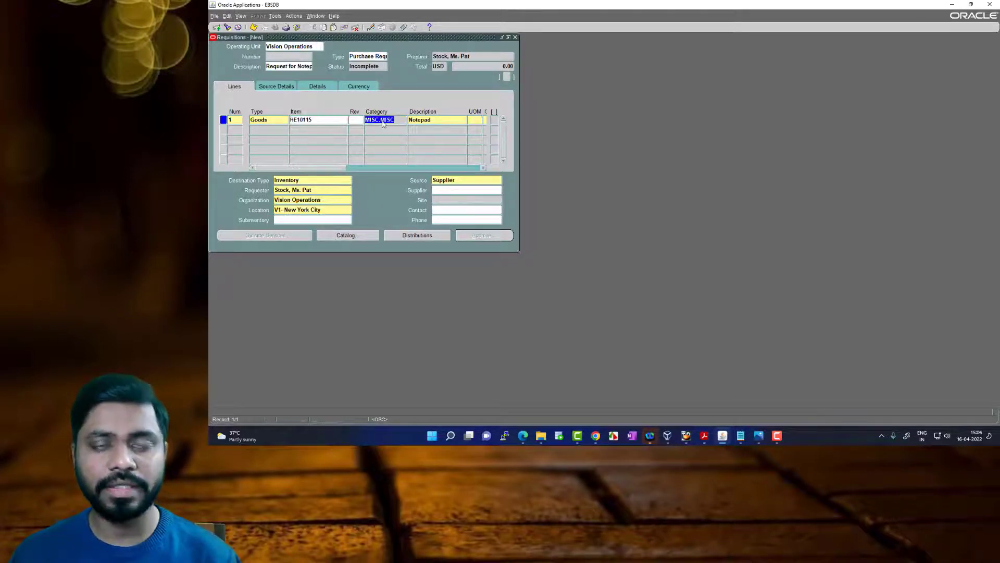
{"action": "key", "text": "Tab"}
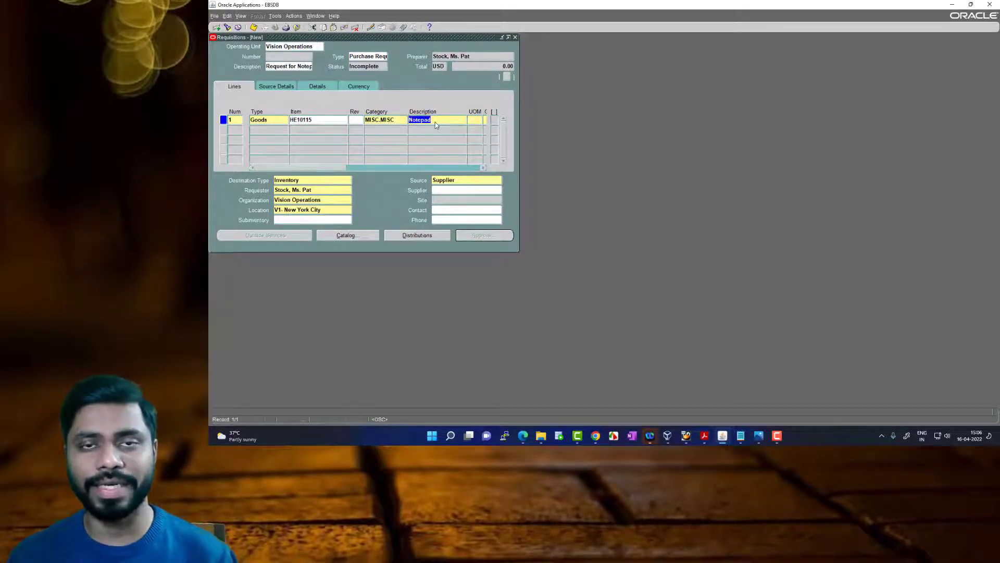
{"action": "left_click", "coordinate": [338, 168]}
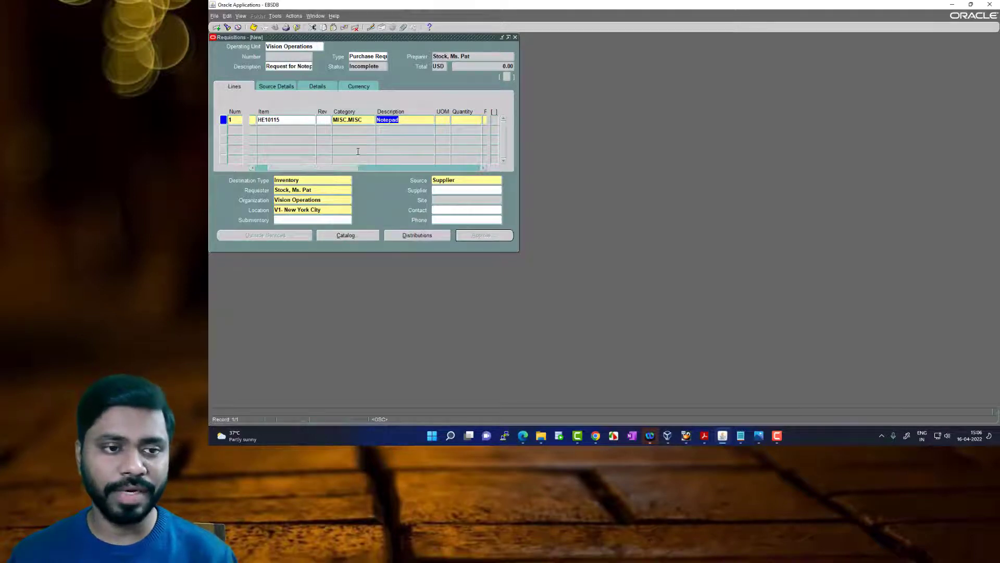
{"action": "left_click_drag", "start_coordinate": [347, 168], "coordinate": [358, 167]}
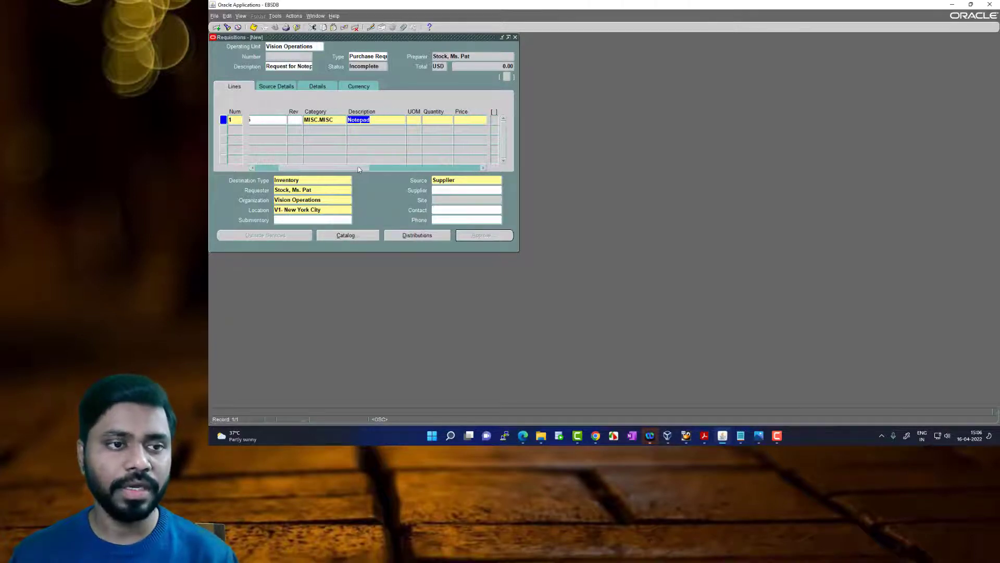
{"action": "left_click", "coordinate": [414, 121]}
{"action": "type", "text": "each"}
{"action": "key", "text": "Tab"}
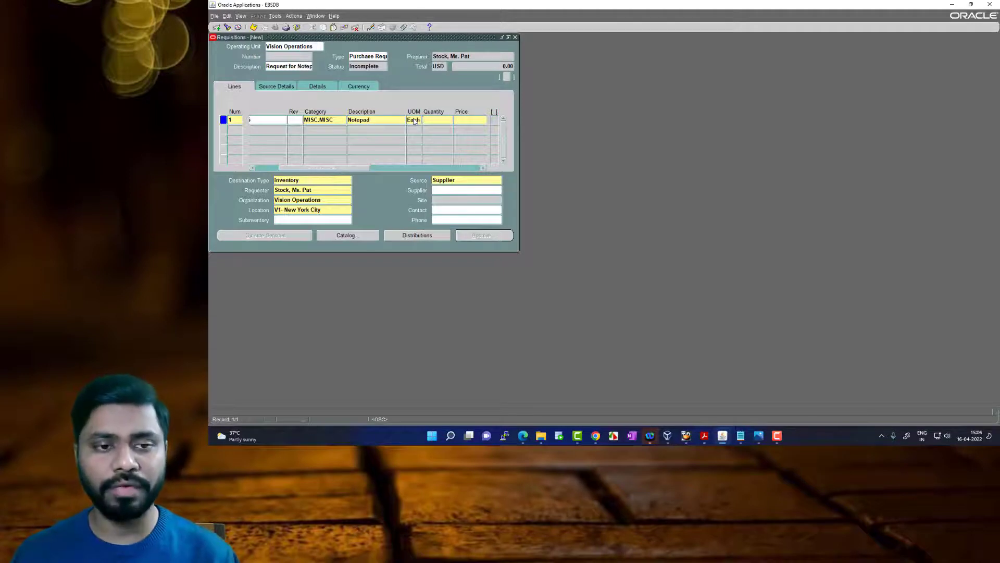
{"action": "type", "text": "20"}
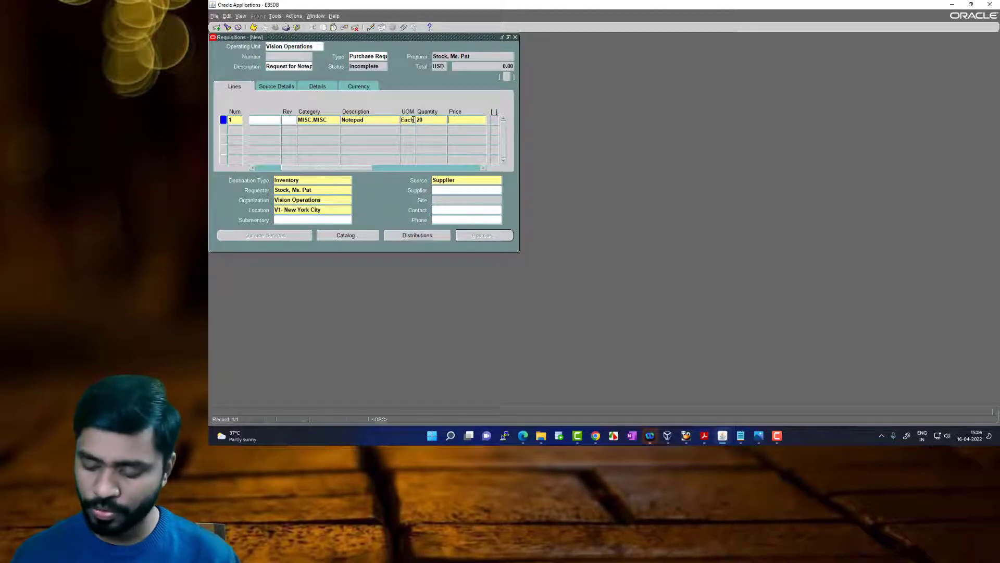
{"action": "key", "text": "Tab"}
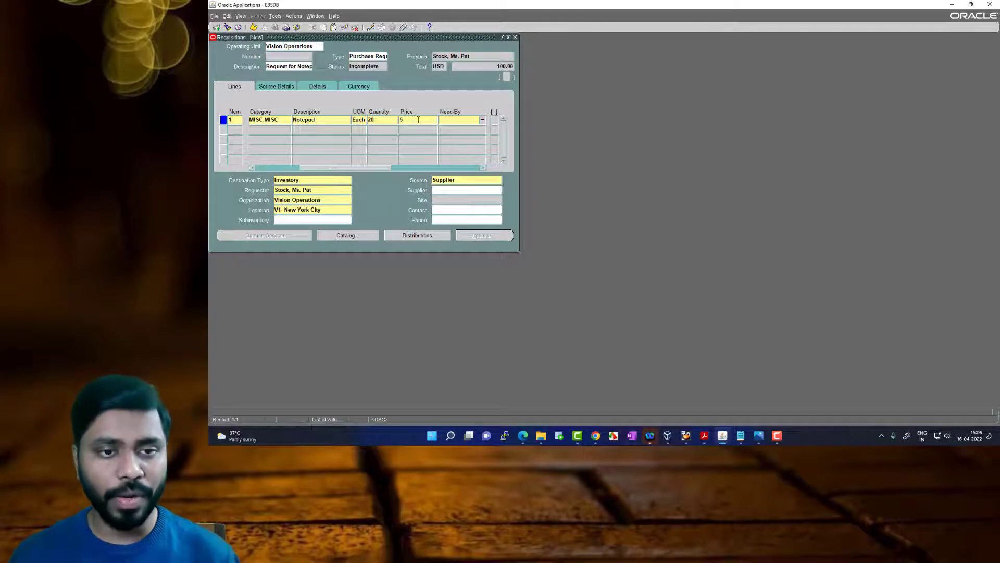
Set the line's need-by date to 20-APR-2022 and save the requisition
{"action": "left_click", "coordinate": [484, 121]}
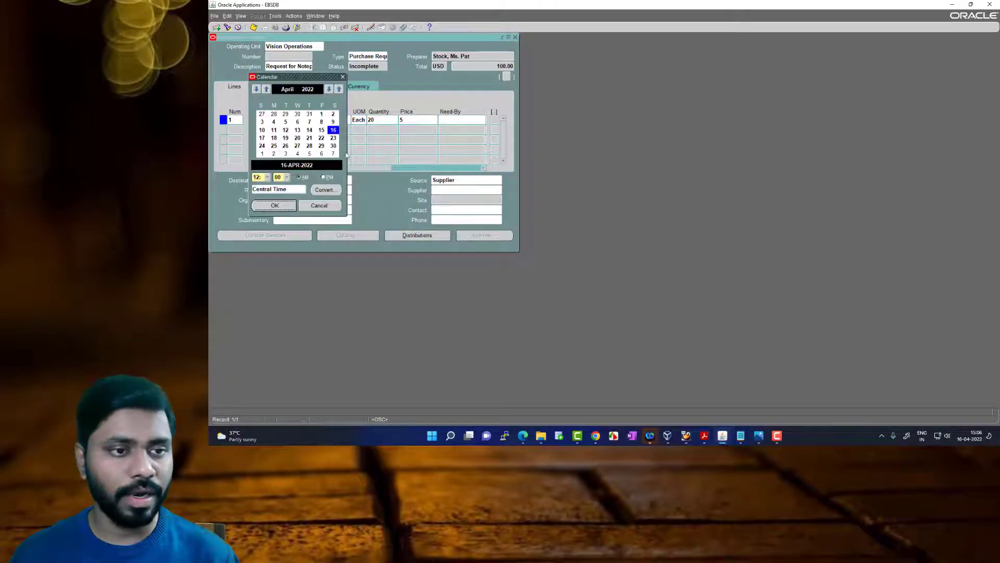
{"action": "left_click", "coordinate": [298, 138]}
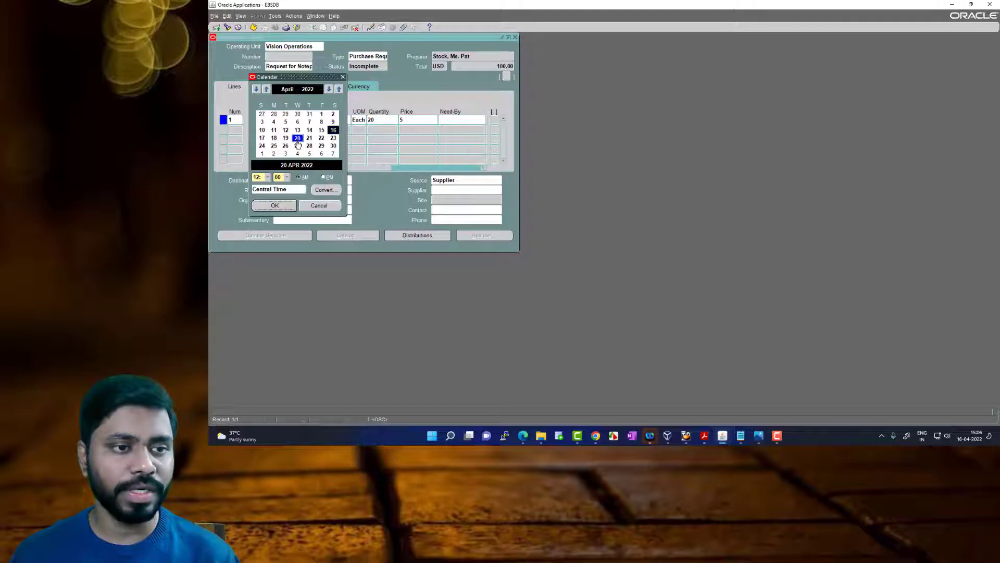
{"action": "left_click", "coordinate": [276, 206]}
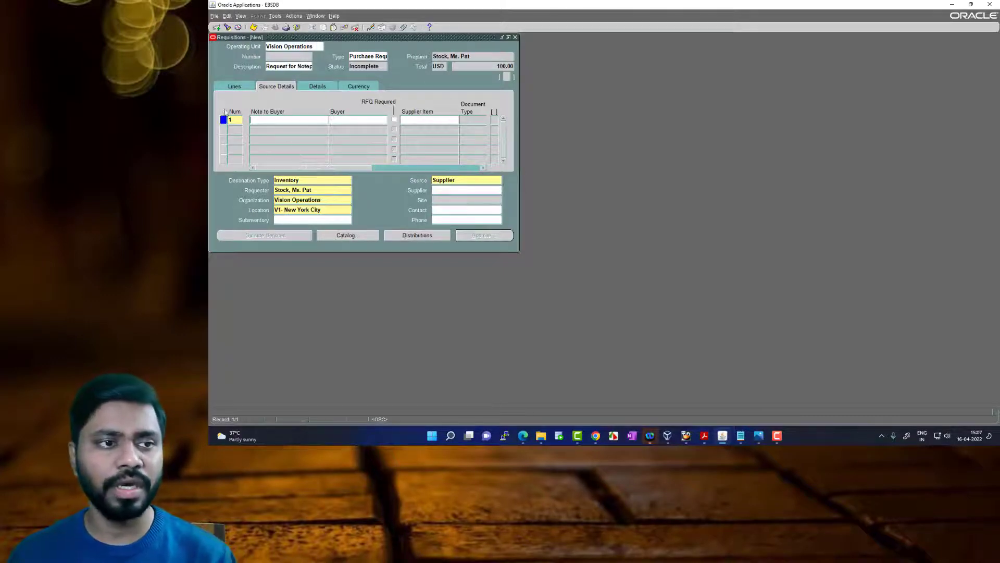
{"action": "left_click", "coordinate": [231, 87]}
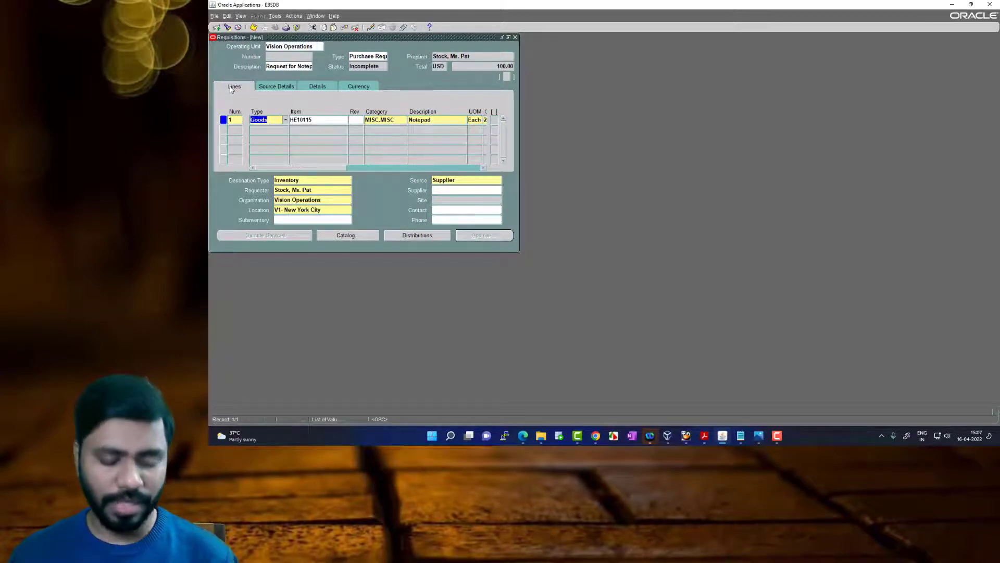
{"action": "left_click", "coordinate": [254, 28]}
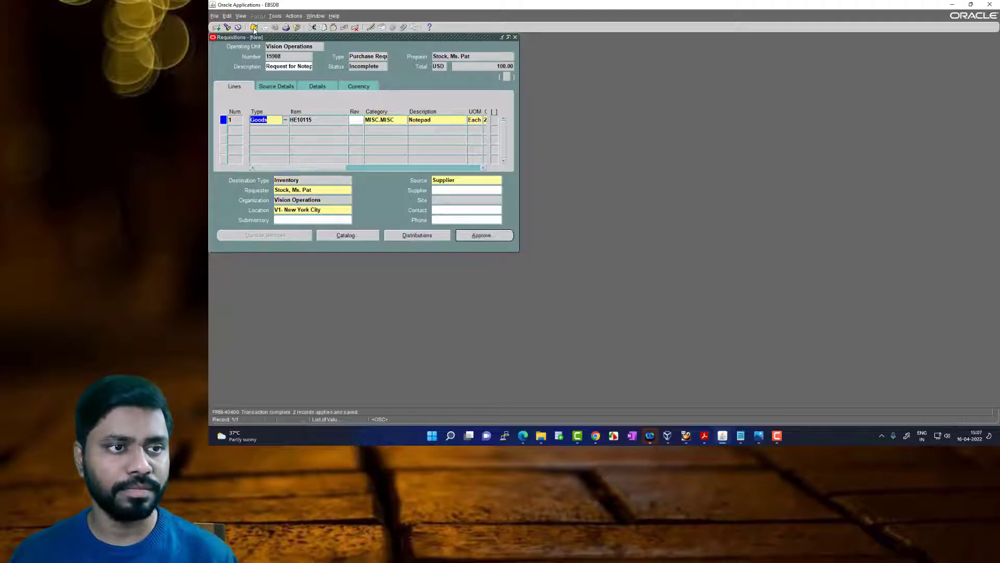
Record the requisition number in a new Notepad note, labelled "PR Number", and return to the requisition in Oracle Applications
{"action": "double_click", "coordinate": [284, 56]}
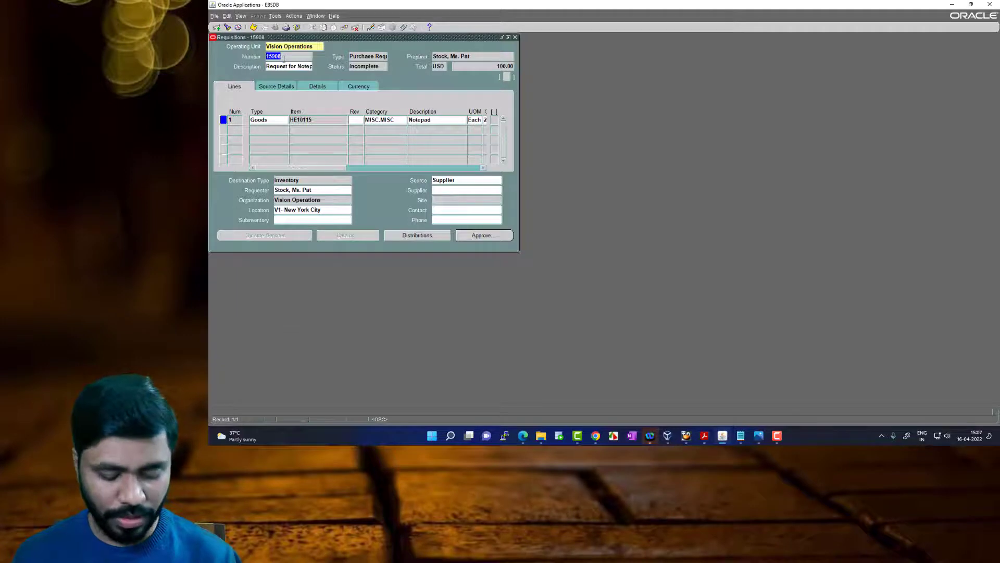
{"action": "key", "text": "super+r"}
{"action": "key", "text": "Return"}
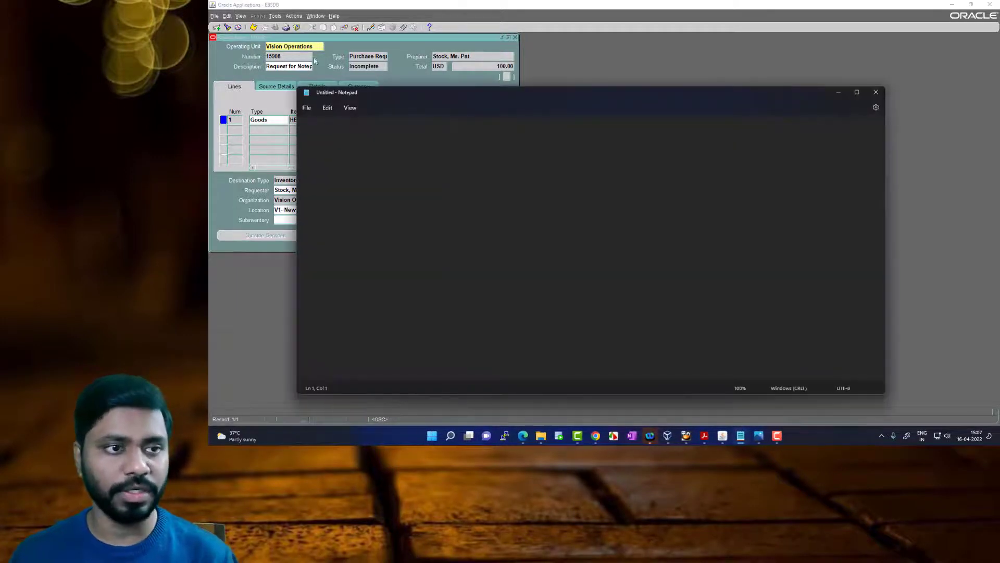
{"action": "type", "text": "15"}
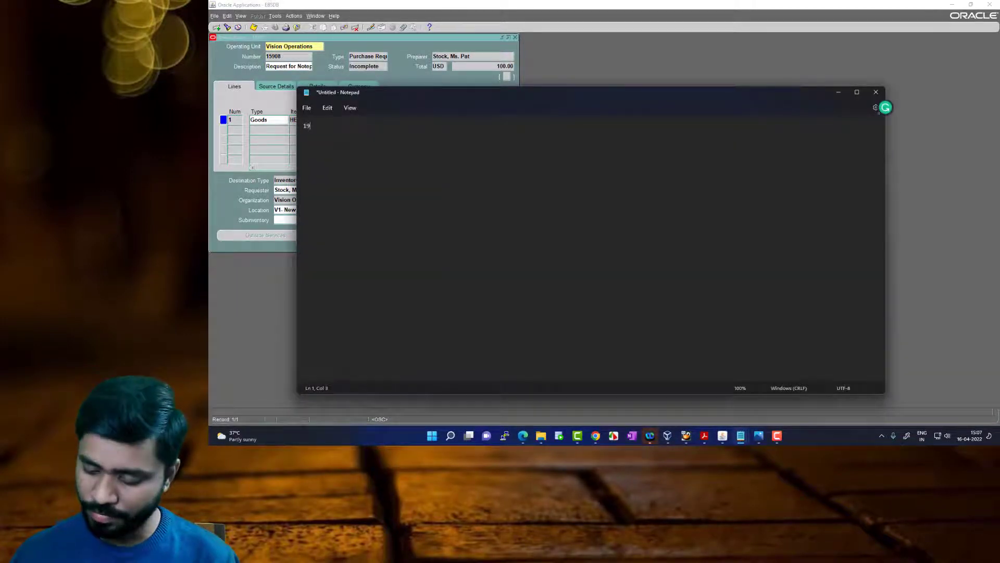
{"action": "type", "text": "908"}
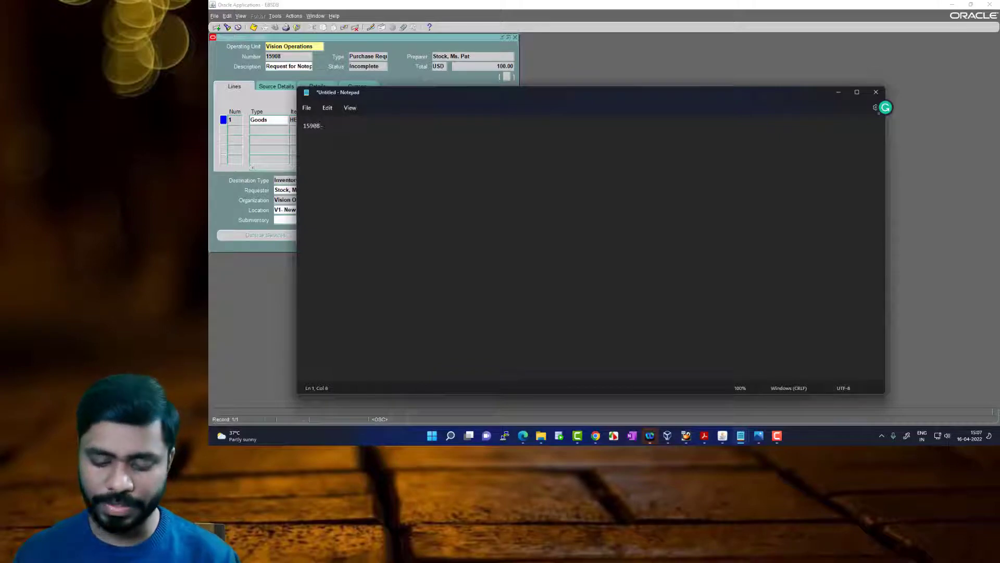
{"action": "type", "text": "- PR Number"}
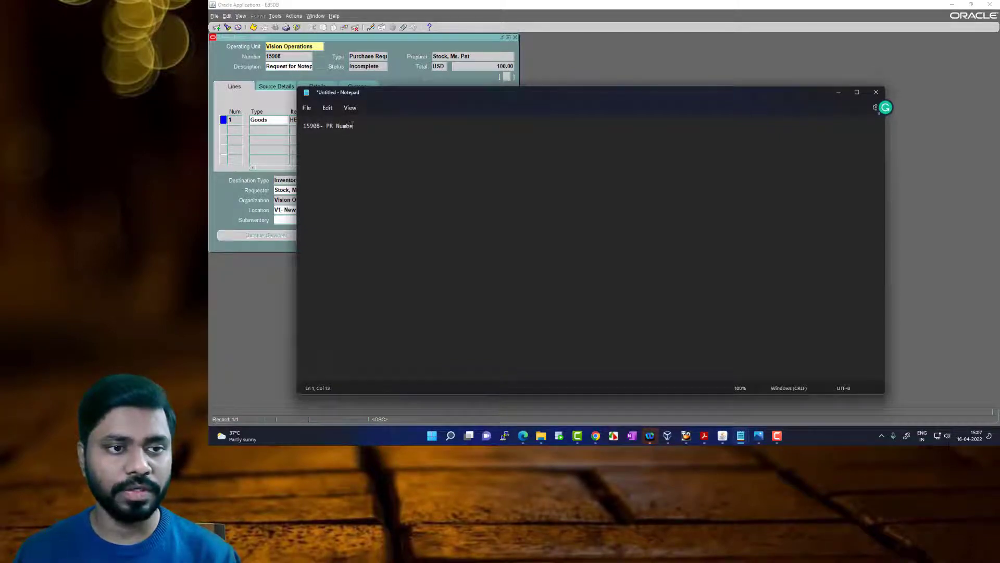
{"action": "left_click", "coordinate": [405, 84]}
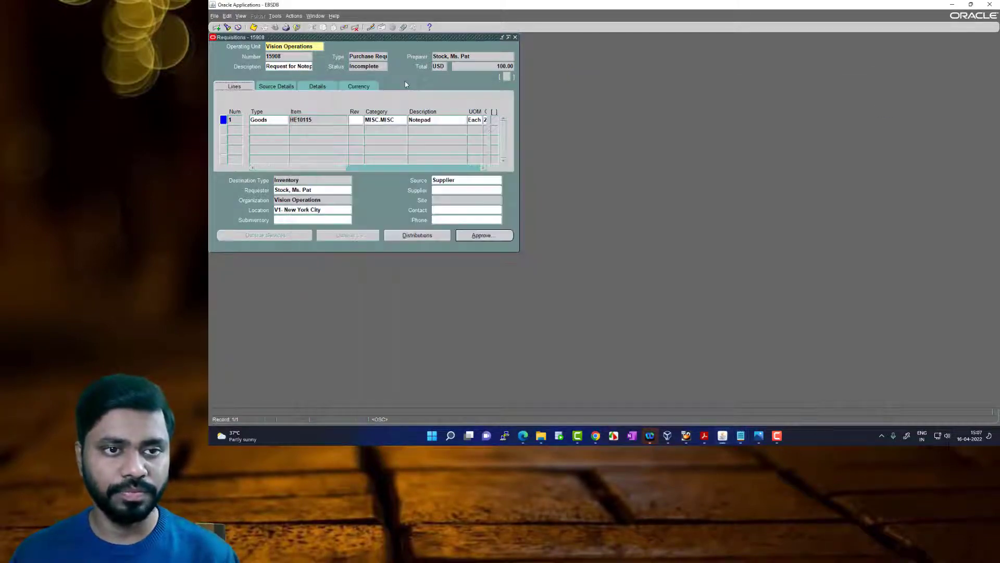
Submit the saved Notepad requisition for approval
{"action": "double_click", "coordinate": [381, 66]}
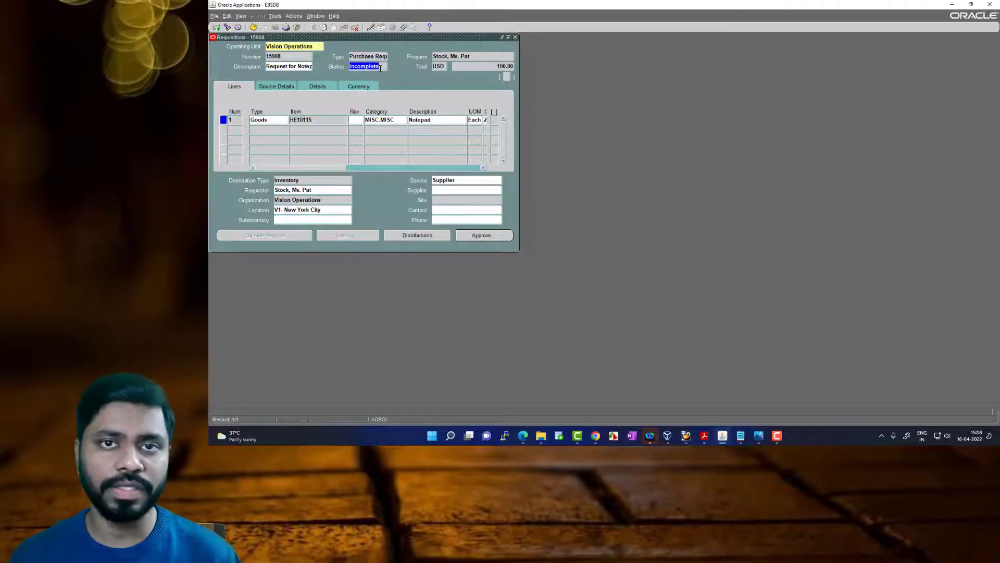
{"action": "left_click", "coordinate": [484, 237]}
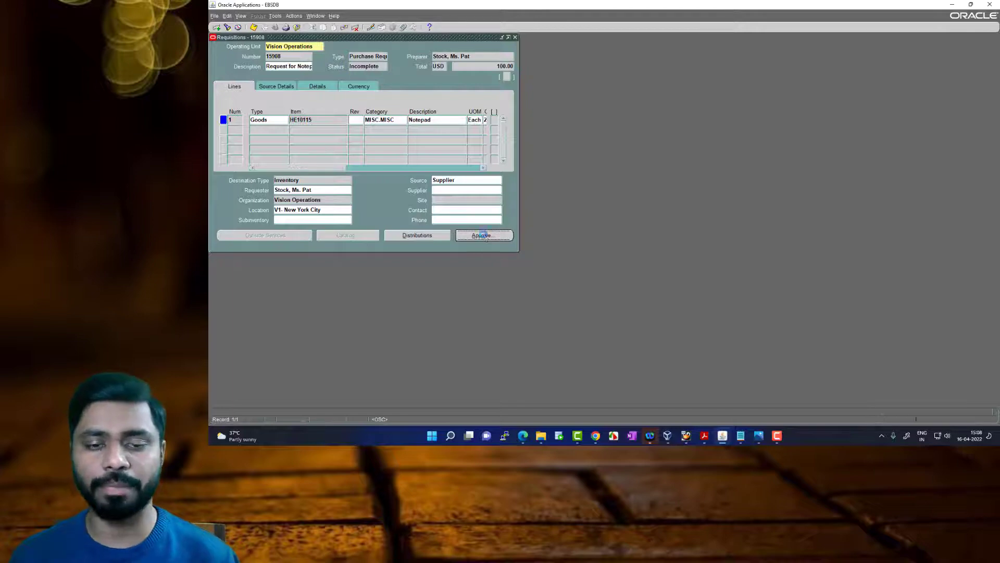
{"action": "left_click", "coordinate": [435, 248]}
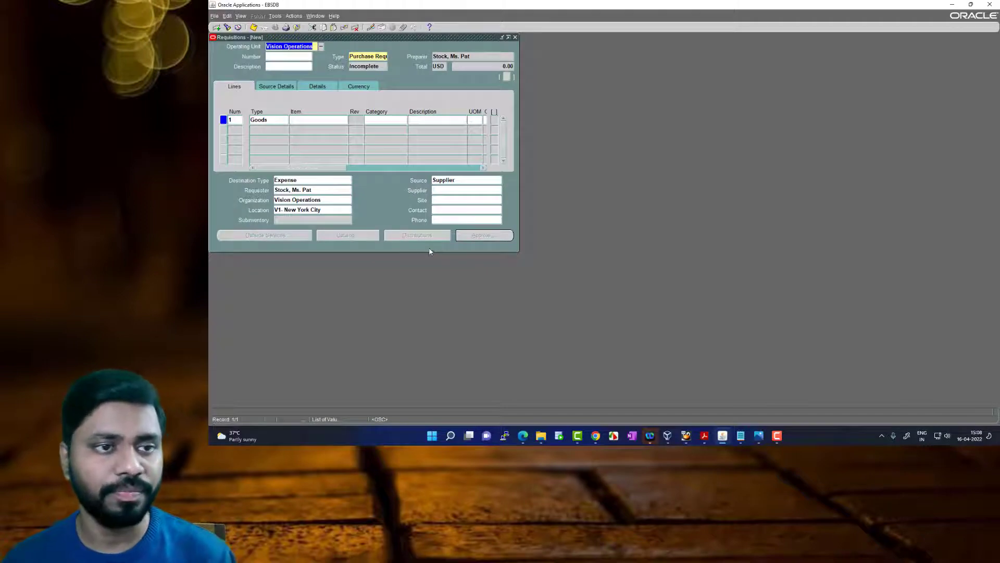
{"action": "left_click", "coordinate": [227, 27]}
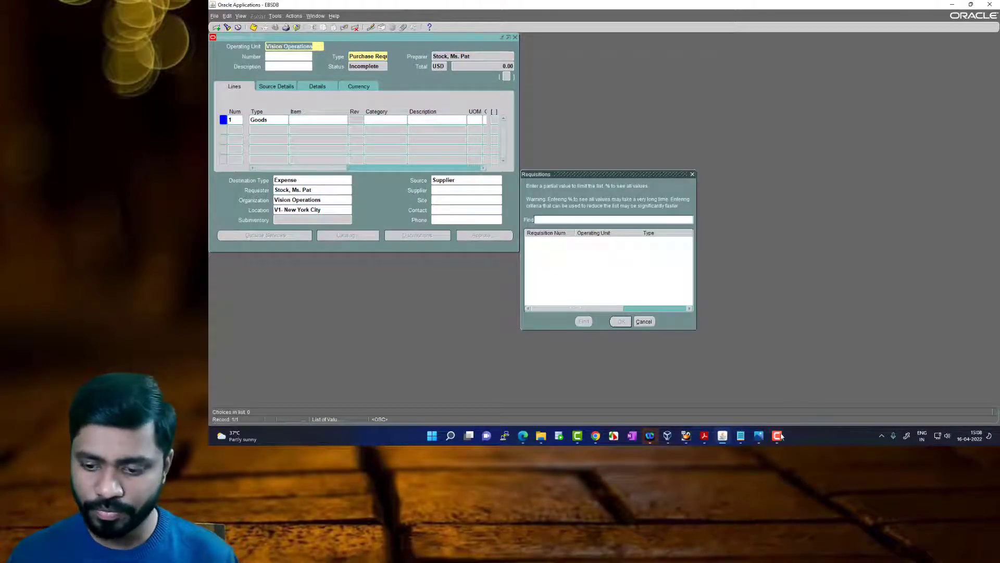
{"action": "mouse_move", "coordinate": [742, 435]}
{"action": "left_click", "coordinate": [780, 401]}
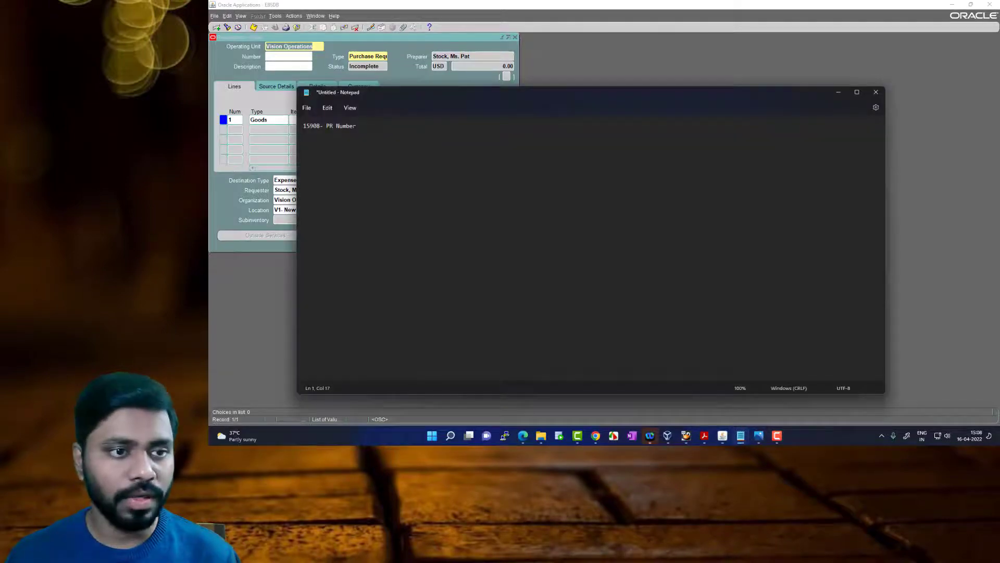
{"action": "left_click", "coordinate": [888, 106]}
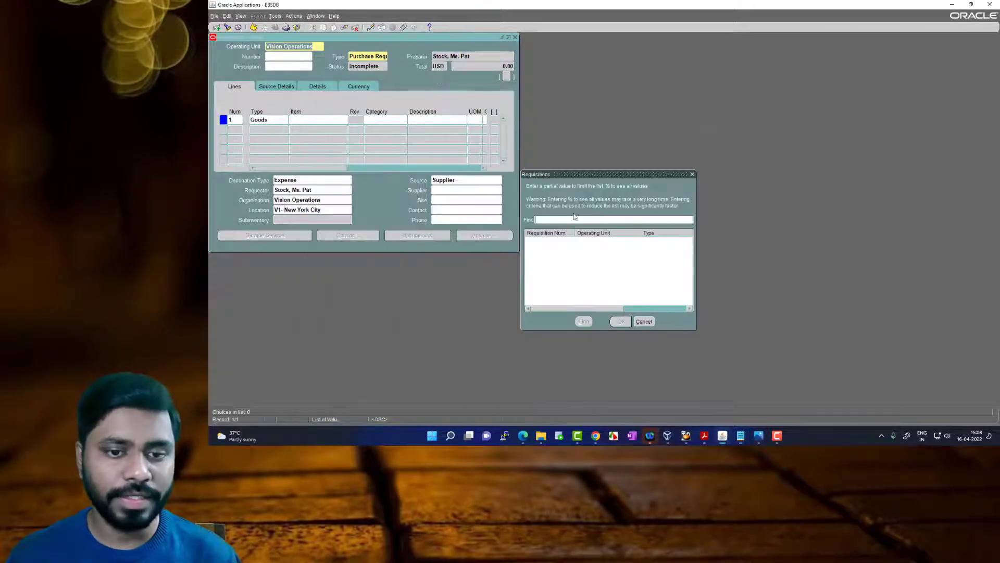
{"action": "type", "text": "15908"}
{"action": "key", "text": "BackSpace"}
{"action": "key", "text": "BackSpace"}
{"action": "key", "text": "BackSpace"}
{"action": "key", "text": "BackSpace"}
{"action": "key", "text": "BackSpace"}
{"action": "left_click", "coordinate": [642, 322]}
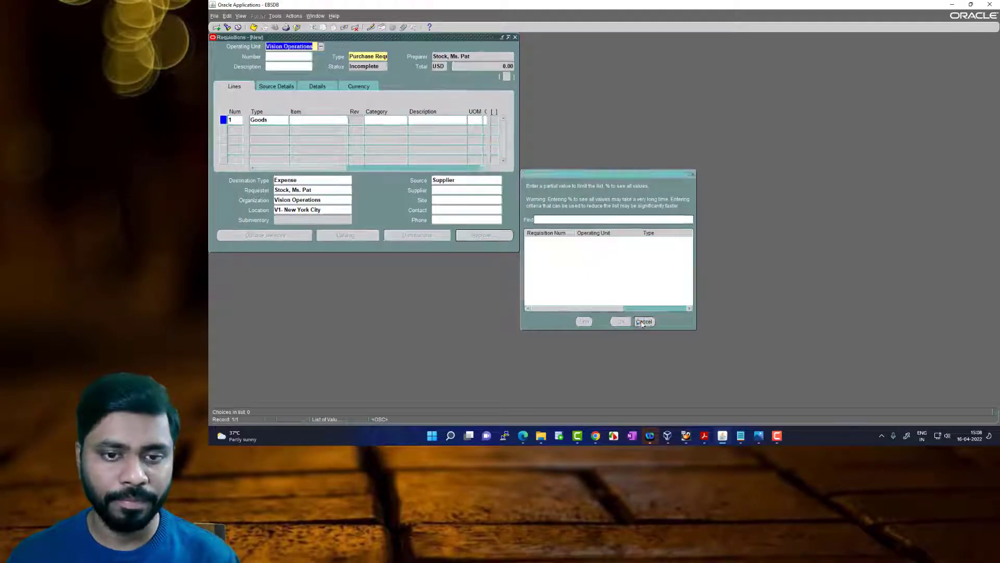
Leave the Requisitions form and look up the submitted requisition by its number in Requisition Summary to check its approval status
{"action": "left_click", "coordinate": [516, 37]}
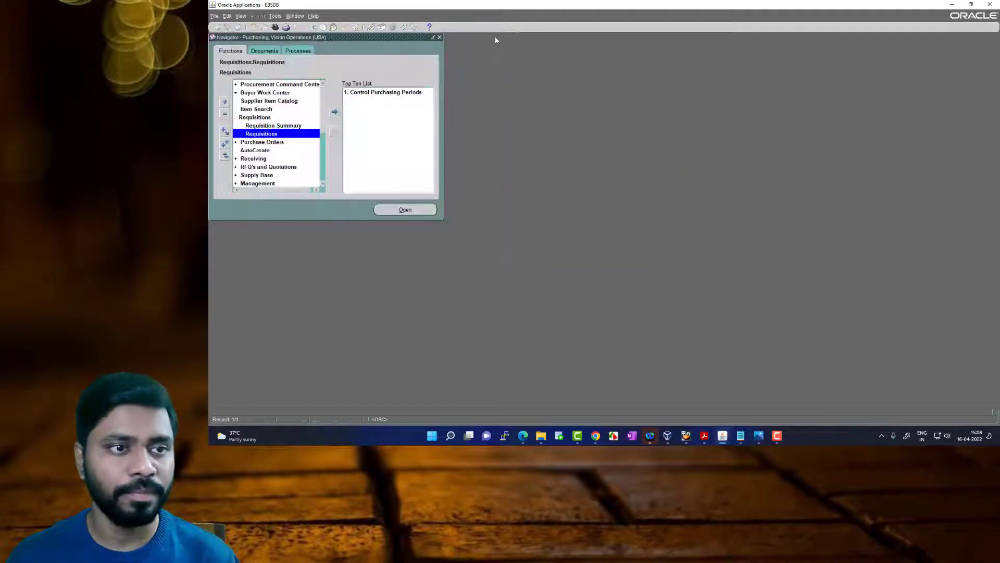
{"action": "double_click", "coordinate": [279, 133]}
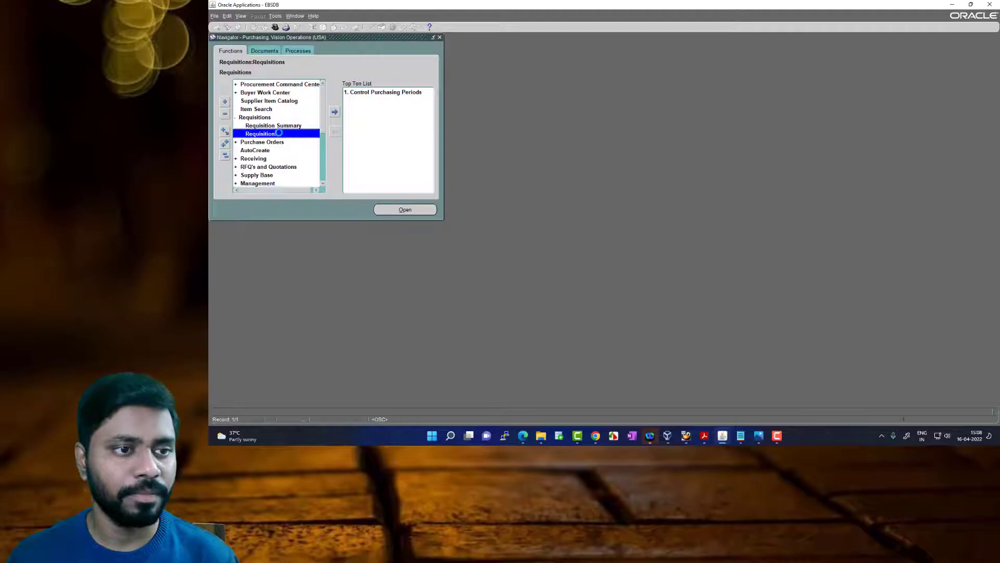
{"action": "left_click", "coordinate": [518, 37]}
{"action": "left_click", "coordinate": [295, 128]}
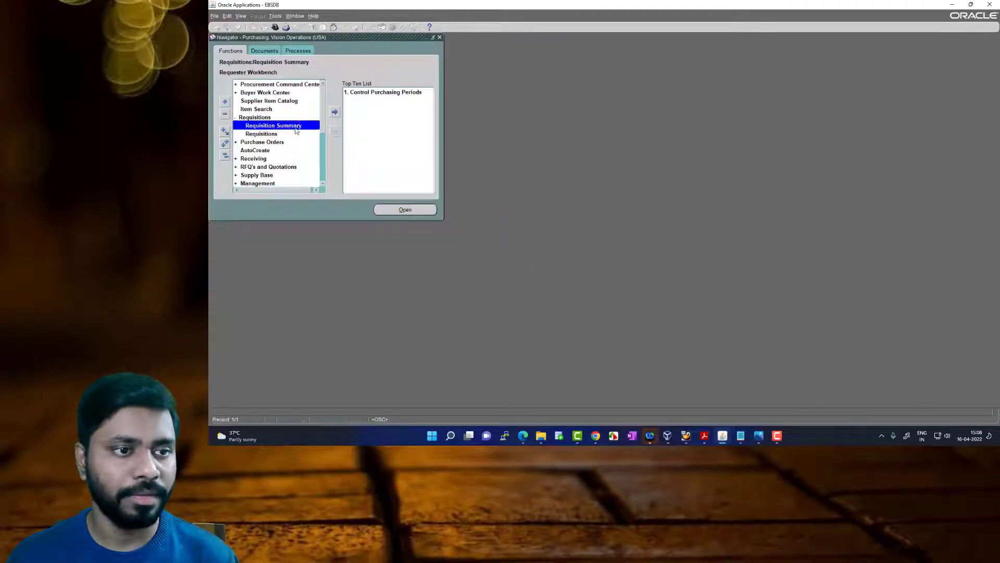
{"action": "double_click", "coordinate": [296, 128]}
{"action": "left_click", "coordinate": [319, 67]}
{"action": "type", "text": "15908"}
{"action": "key", "text": "Return"}
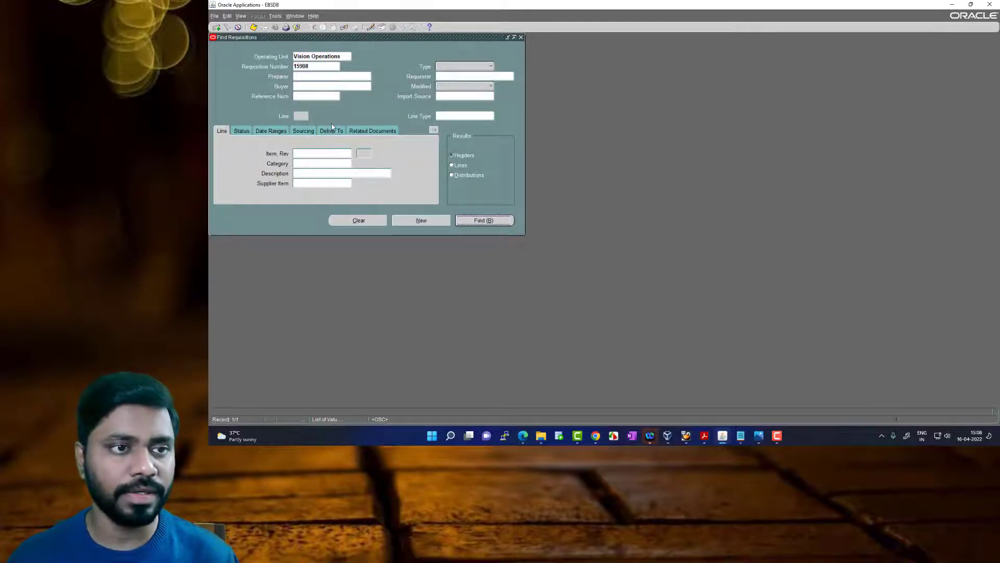
{"action": "double_click", "coordinate": [364, 78]}
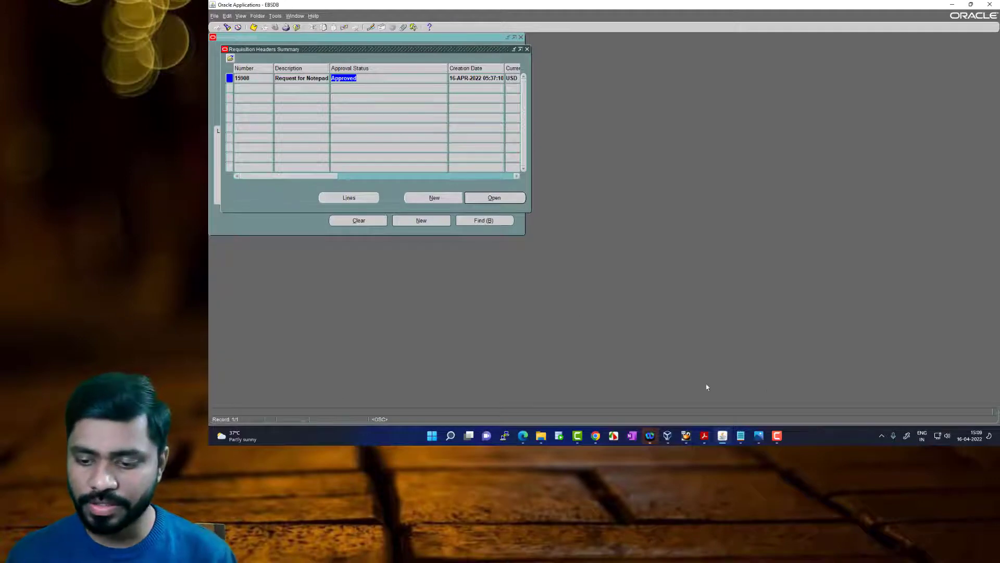
Review the User Department and Procurement Department roles in Automated Business Processes.pdf in Acrobat Reader, closing the requisition headers results in Oracle Applications
{"action": "left_click", "coordinate": [705, 436]}
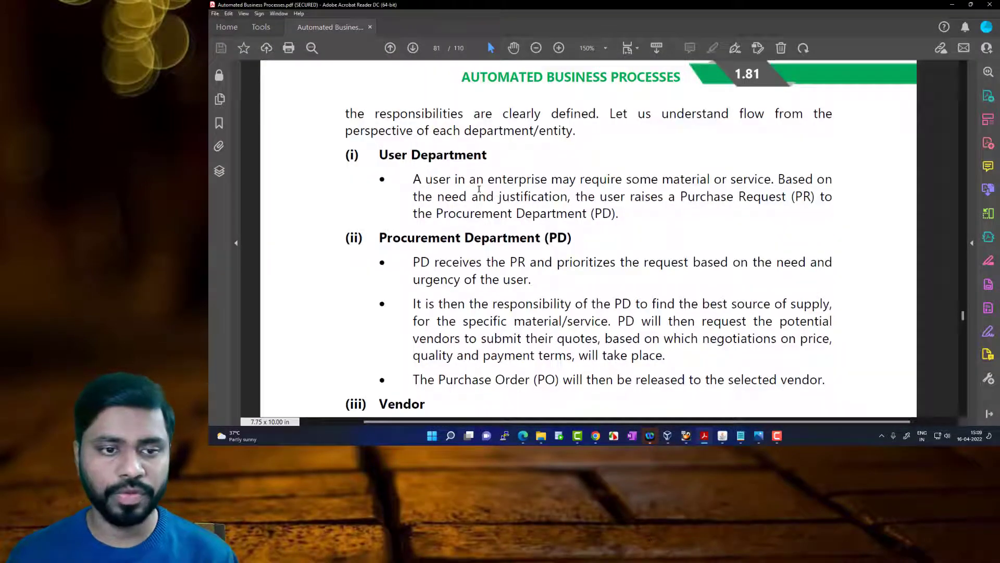
{"action": "left_click_drag", "start_coordinate": [420, 179], "coordinate": [671, 196]}
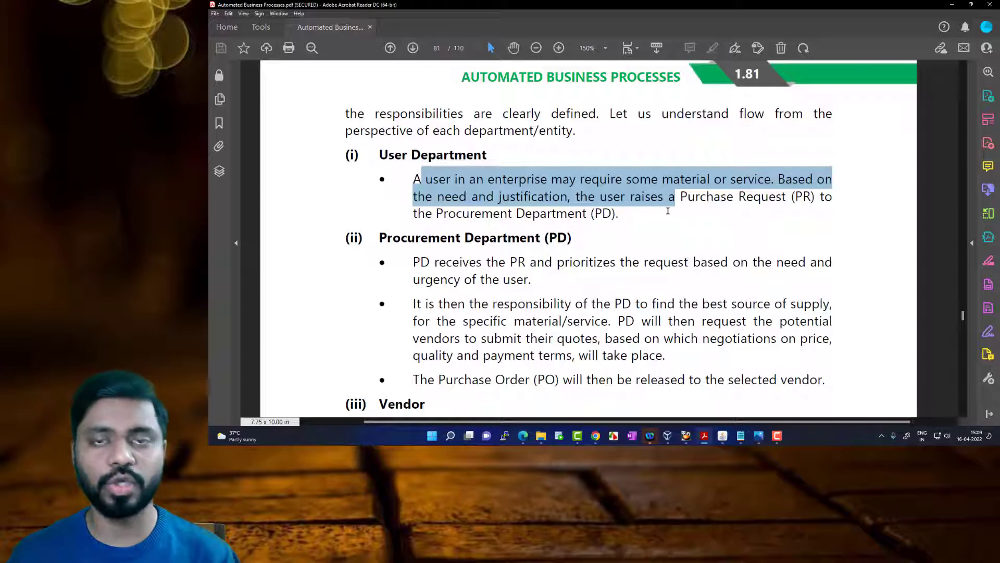
{"action": "left_click", "coordinate": [724, 437]}
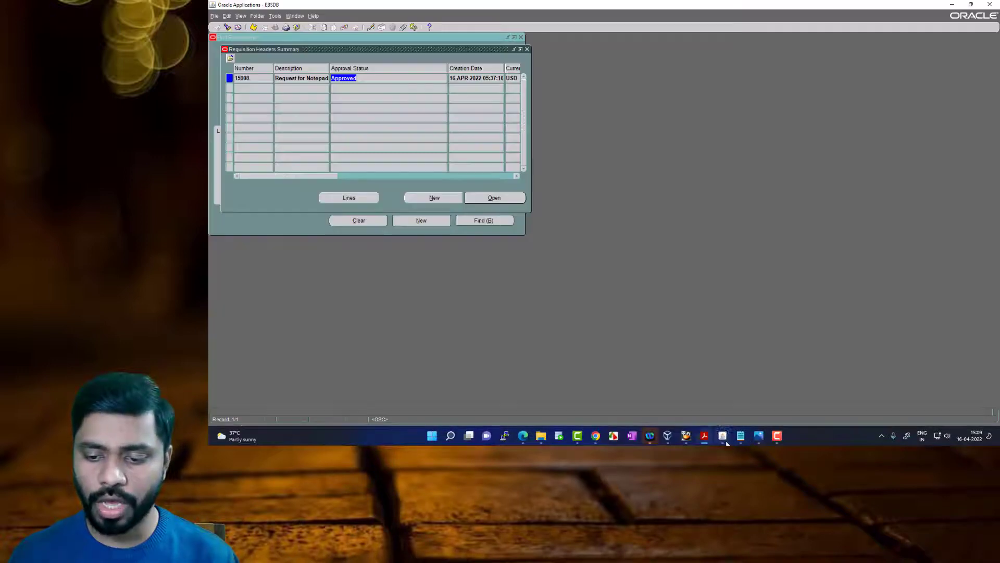
{"action": "left_click", "coordinate": [528, 50]}
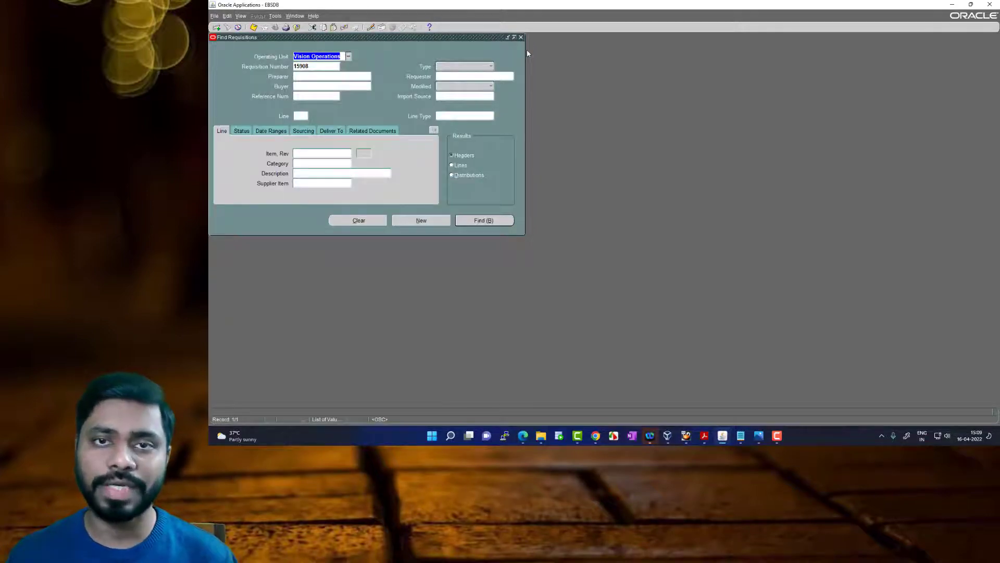
{"action": "left_click", "coordinate": [704, 436]}
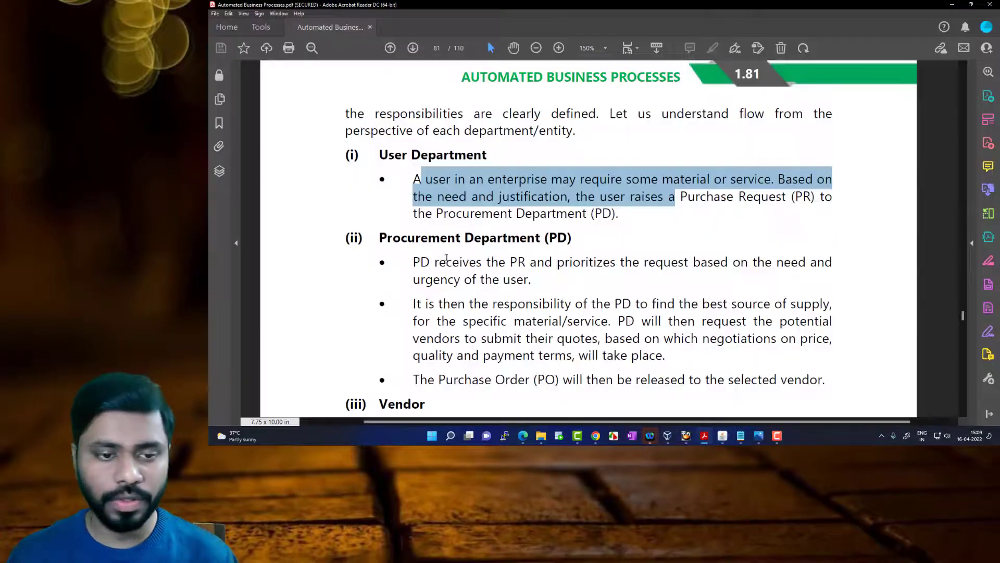
{"action": "scroll", "coordinate": [450, 253], "scroll_direction": "down", "scroll_amount": 1}
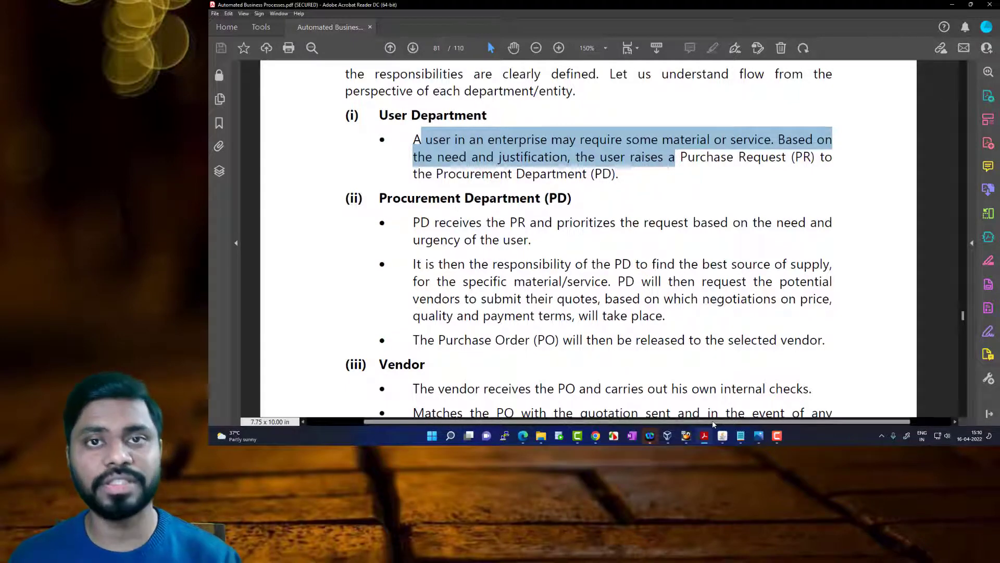
Return to Oracle Applications, leave the requisition search and view a blank Purchase Orders form
{"action": "left_click", "coordinate": [723, 438]}
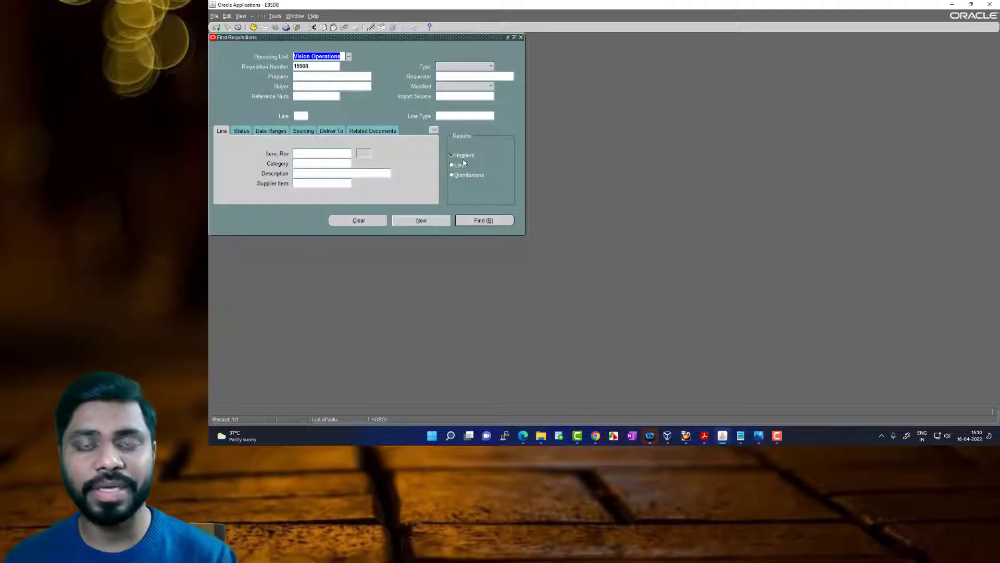
{"action": "left_click", "coordinate": [521, 38]}
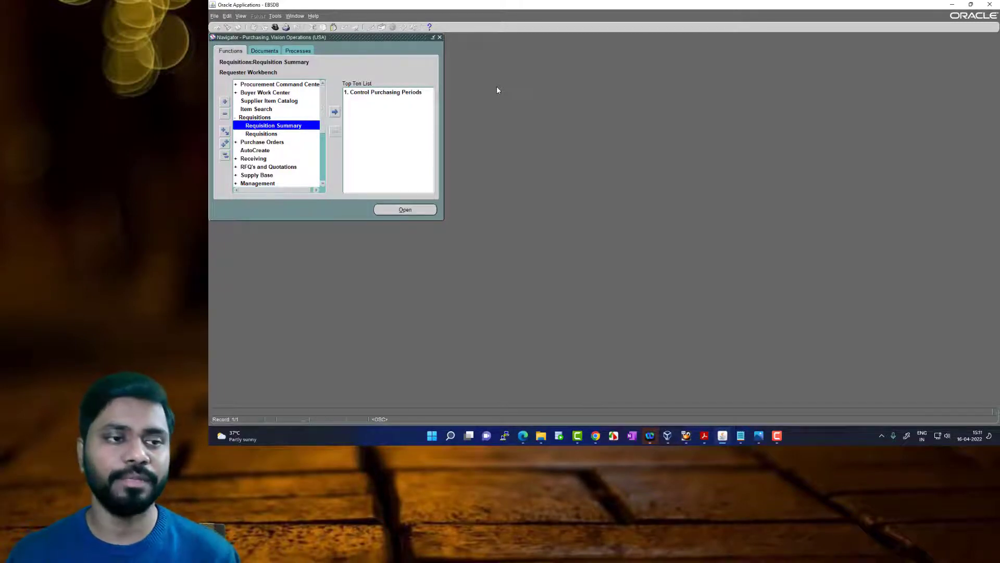
{"action": "double_click", "coordinate": [267, 144]}
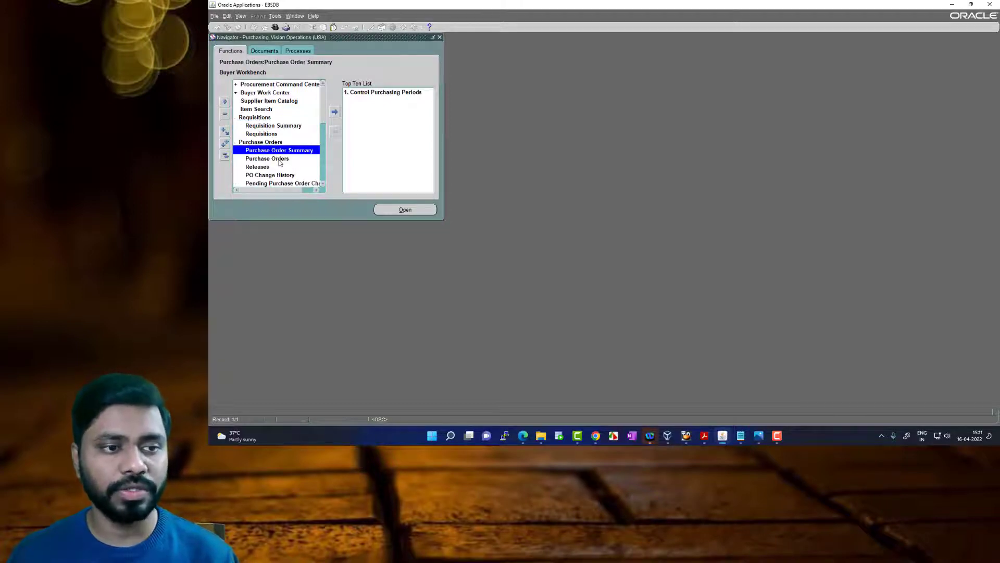
{"action": "scroll", "coordinate": [280, 162], "scroll_direction": "down", "scroll_amount": 1}
{"action": "scroll", "coordinate": [280, 161], "scroll_direction": "down", "scroll_amount": 1}
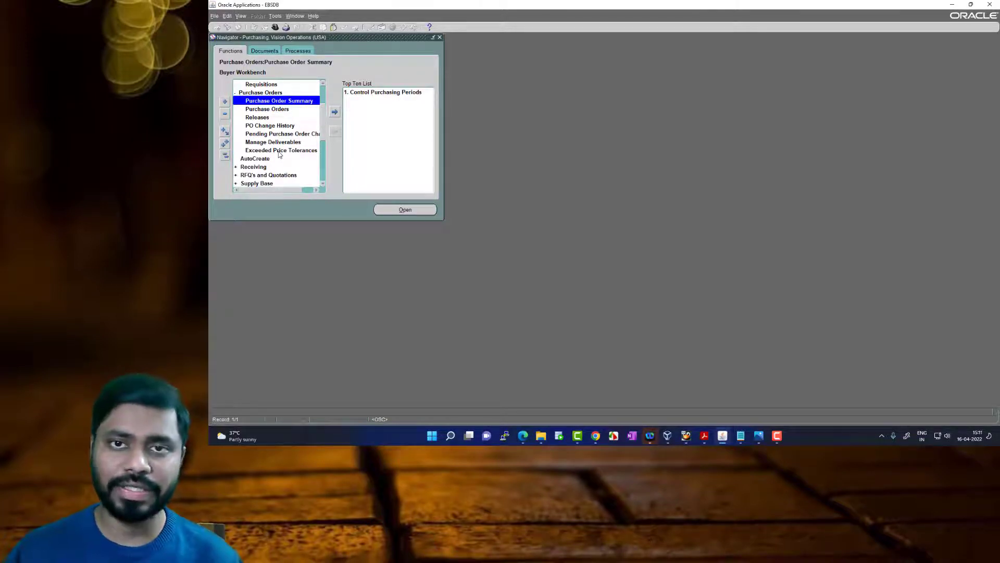
{"action": "double_click", "coordinate": [286, 109]}
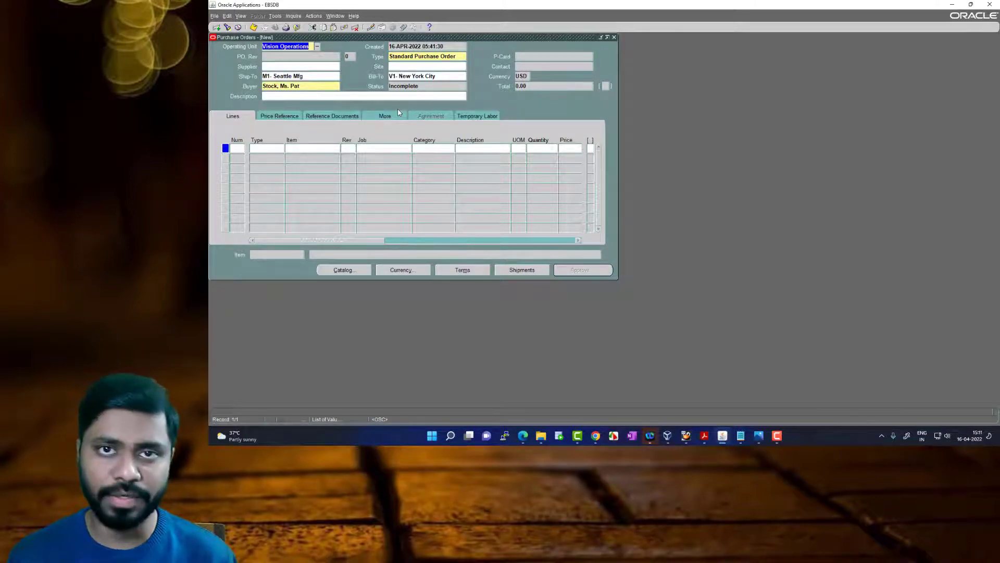
{"action": "left_click", "coordinate": [615, 38]}
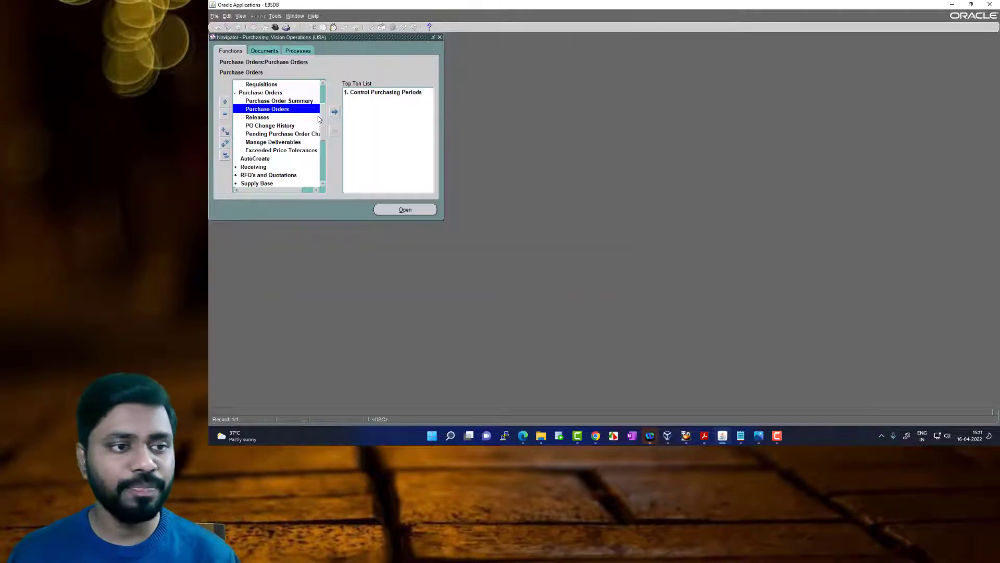
Open AutoCreate and enter the requisition number noted in Notepad as the criterion for finding requisition lines
{"action": "double_click", "coordinate": [263, 159]}
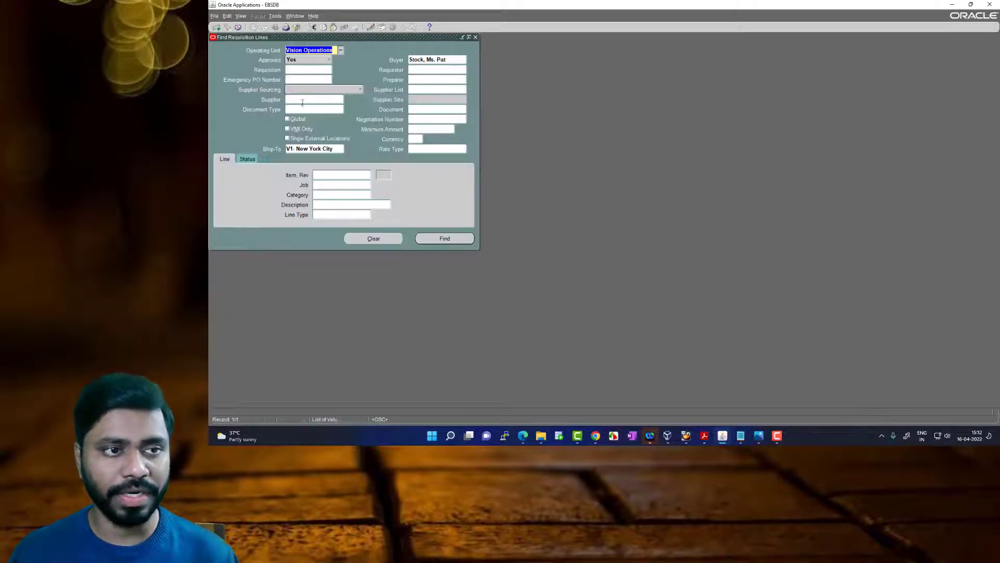
{"action": "left_click", "coordinate": [297, 71]}
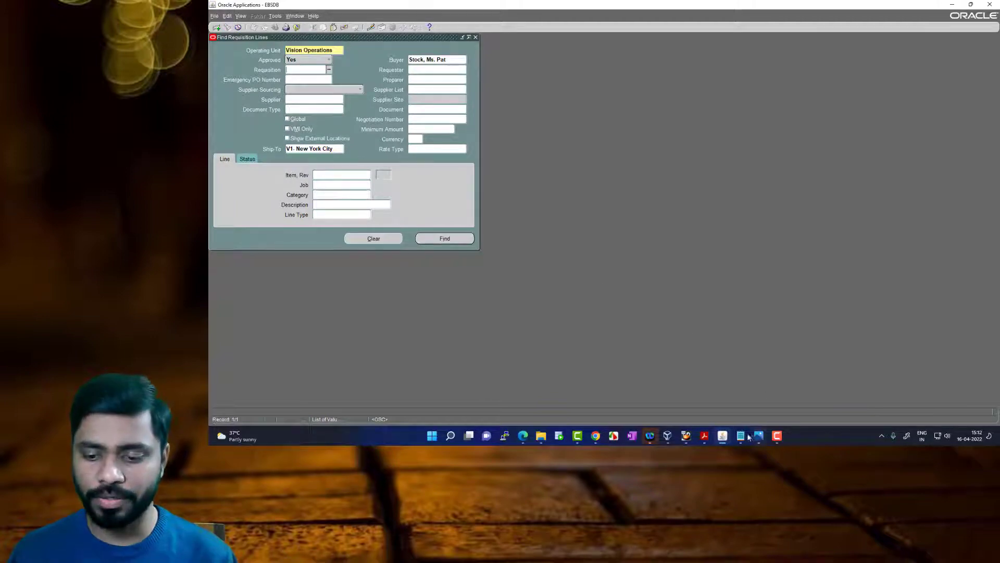
{"action": "mouse_move", "coordinate": [742, 437]}
{"action": "left_click", "coordinate": [760, 402]}
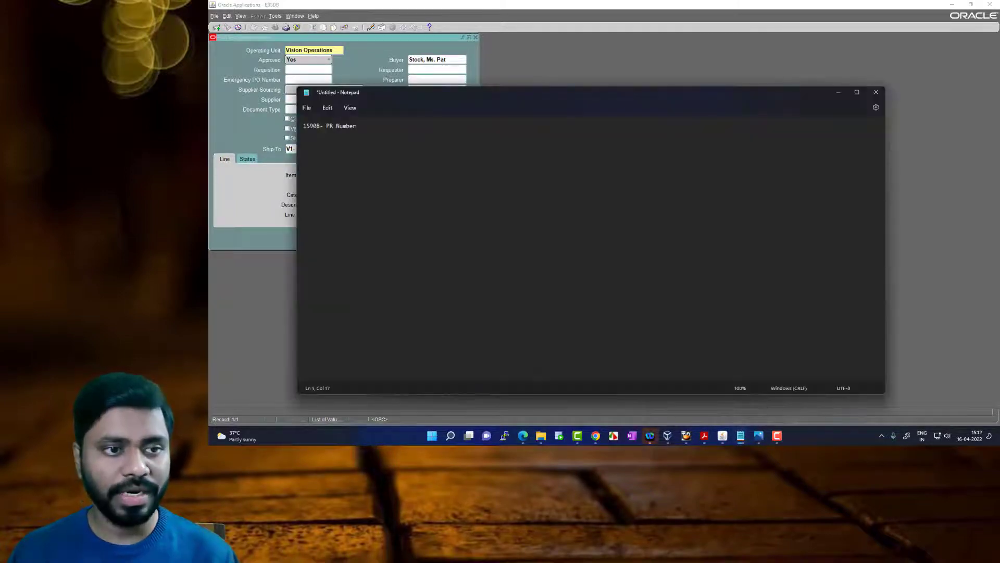
{"action": "left_click", "coordinate": [293, 71]}
{"action": "type", "text": "15908"}
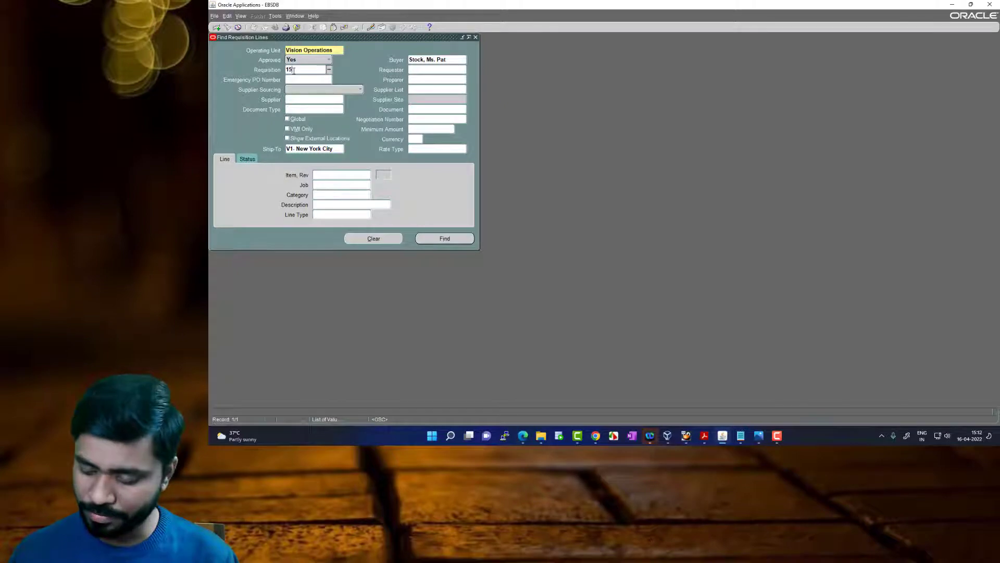
{"action": "key", "text": "Tab"}
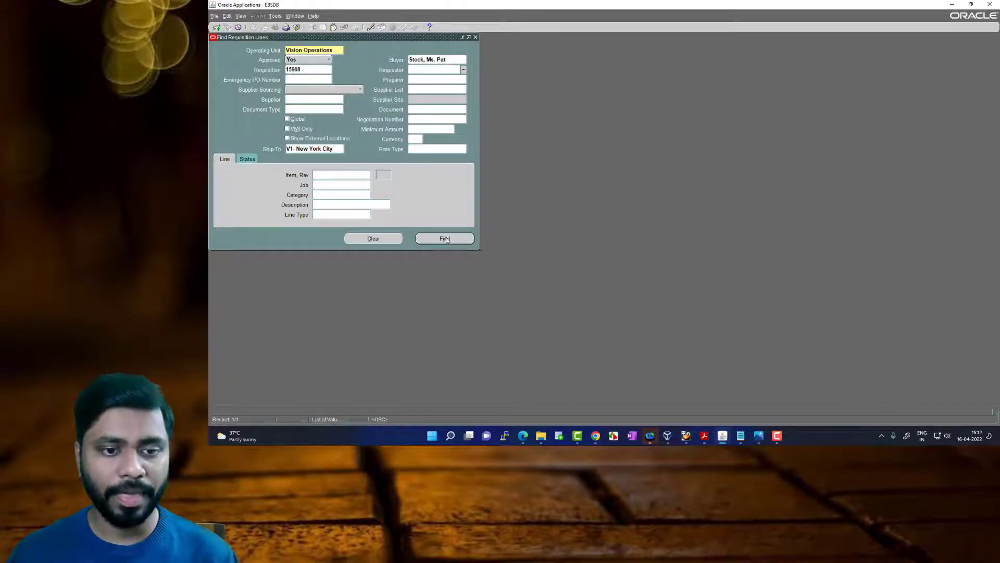
Clear the buyer criterion and find the matching requisition lines
{"action": "left_click", "coordinate": [455, 60]}
{"action": "key", "text": "Delete"}
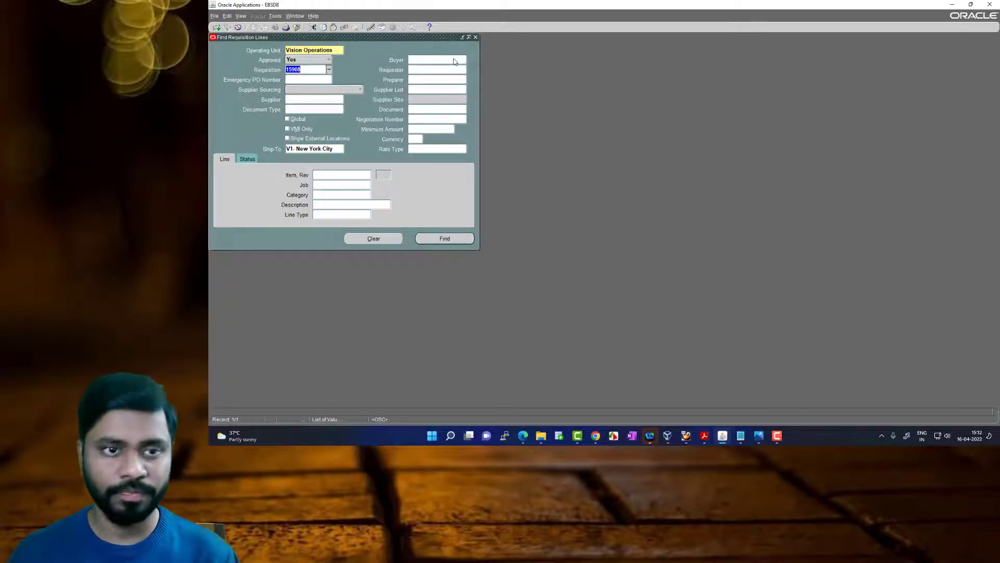
{"action": "left_click", "coordinate": [449, 238]}
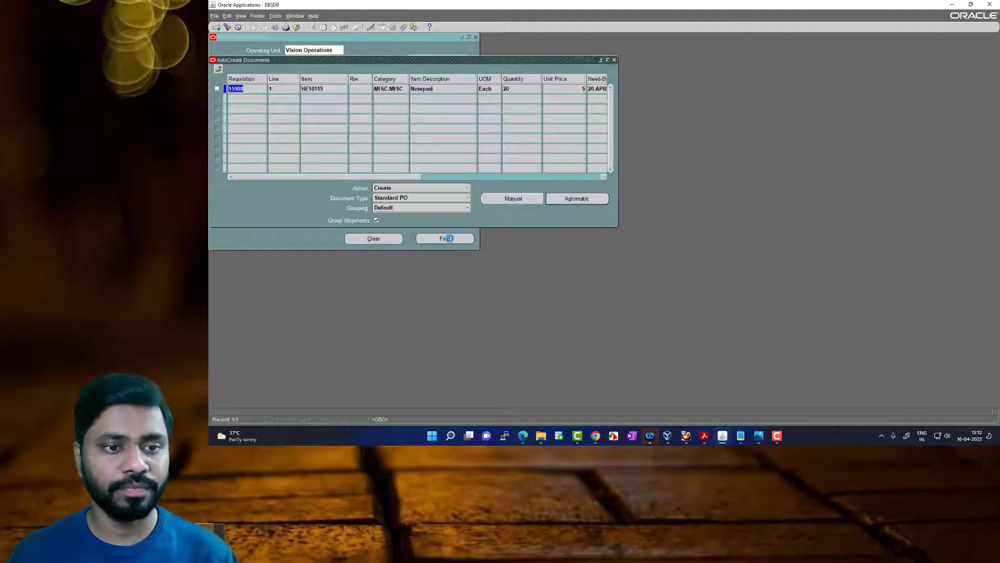
Select the Notepad requisition line and automatically create a Standard PO from it for supplier Office Depot, Inc, site OD SAQQARA
{"action": "left_click_drag", "start_coordinate": [286, 177], "coordinate": [501, 186]}
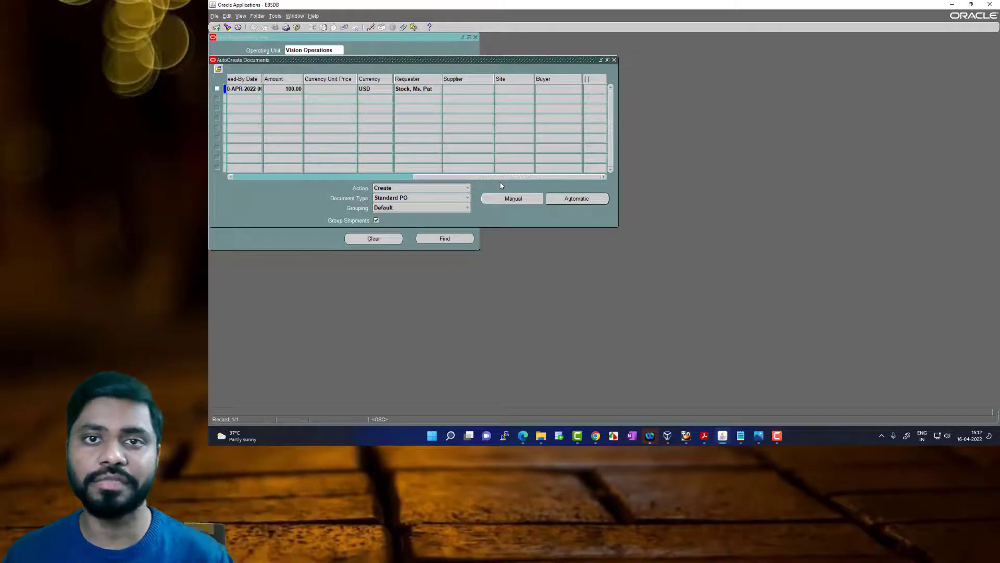
{"action": "left_click_drag", "start_coordinate": [500, 177], "coordinate": [318, 178]}
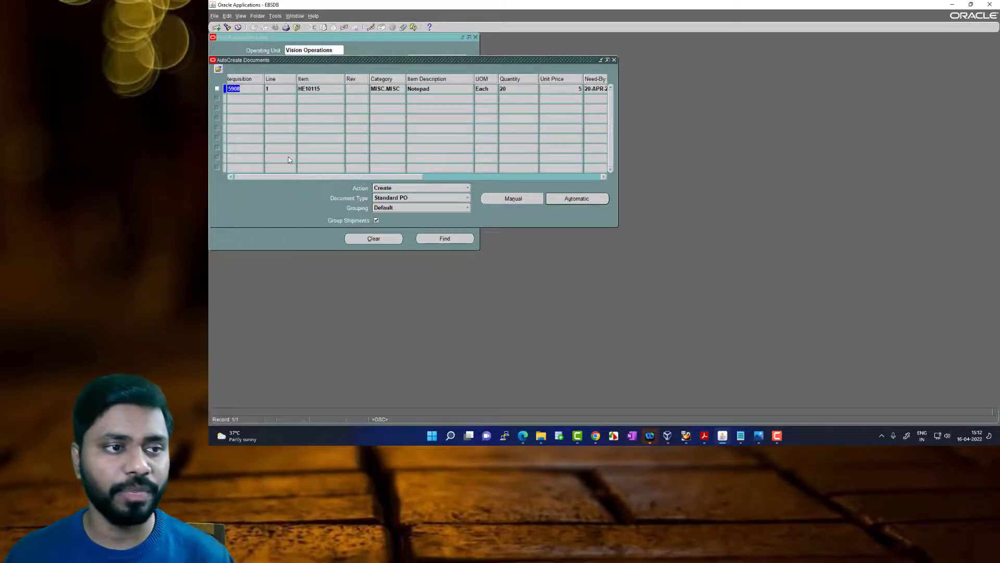
{"action": "left_click", "coordinate": [218, 89]}
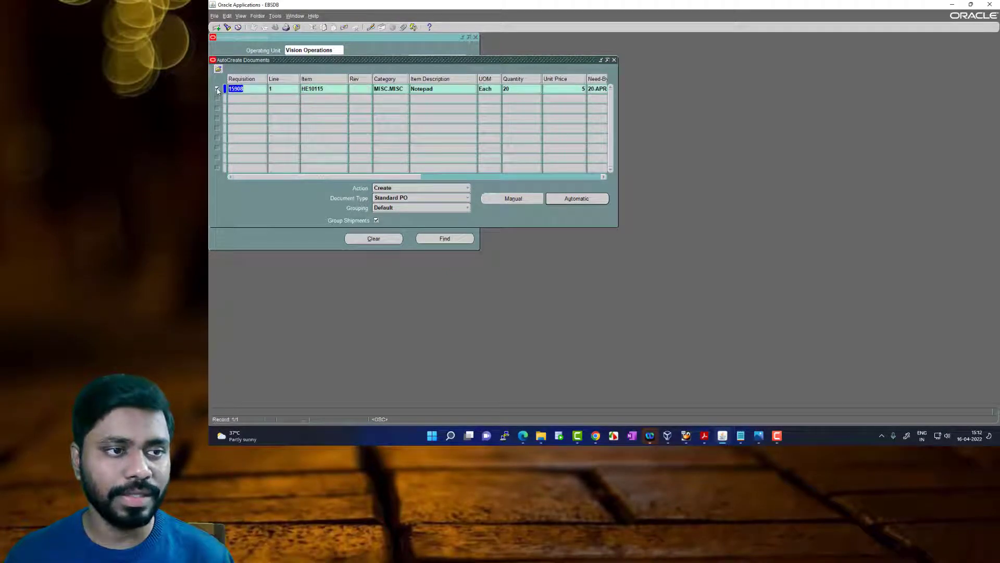
{"action": "left_click", "coordinate": [585, 200]}
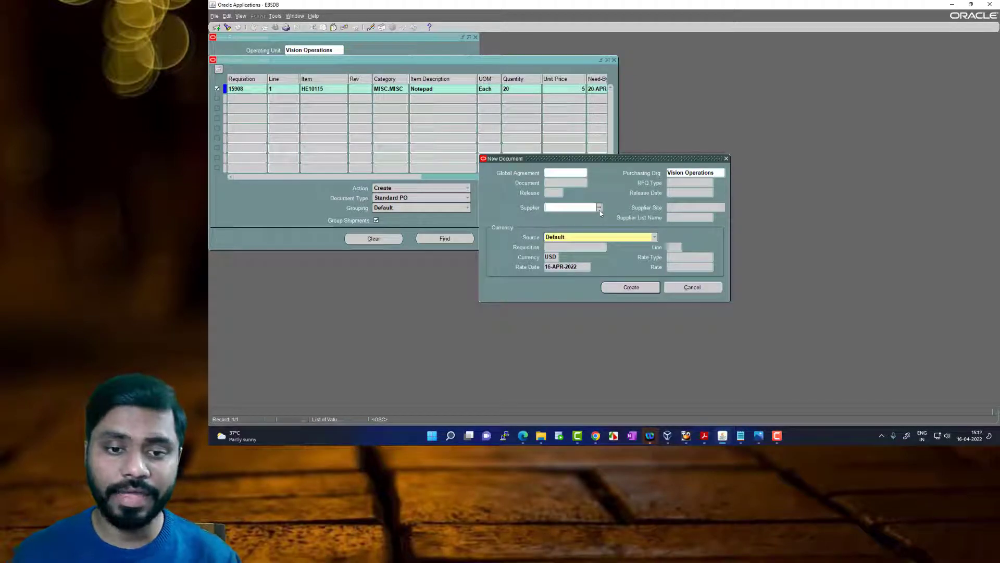
{"action": "type", "text": "Office"}
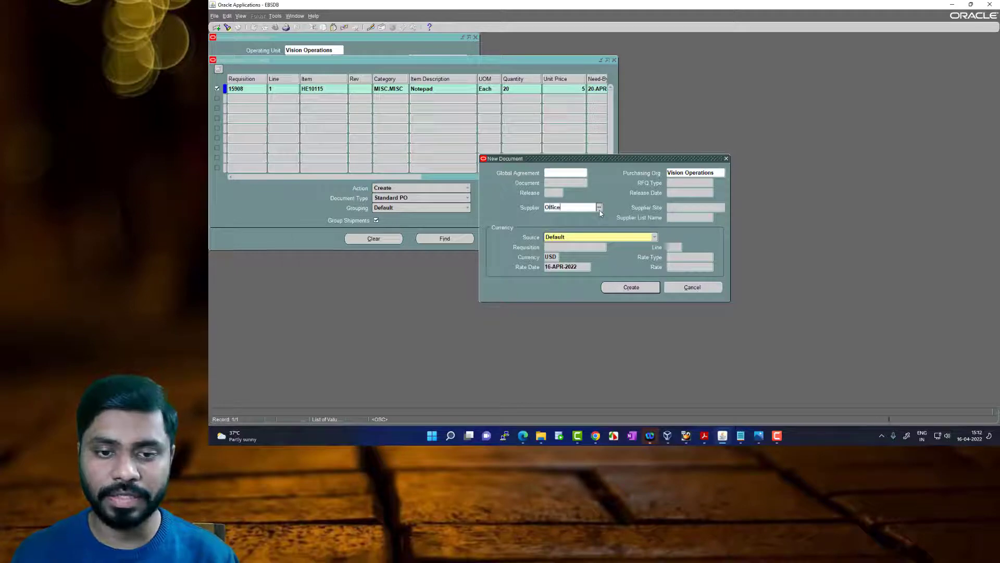
{"action": "left_click", "coordinate": [600, 209]}
{"action": "left_click", "coordinate": [710, 364]}
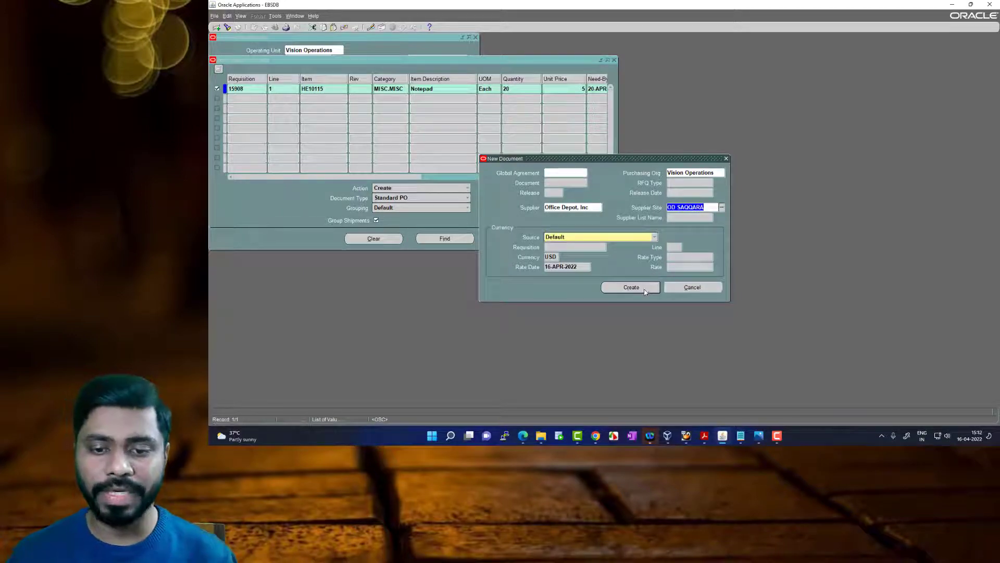
{"action": "left_click", "coordinate": [645, 291]}
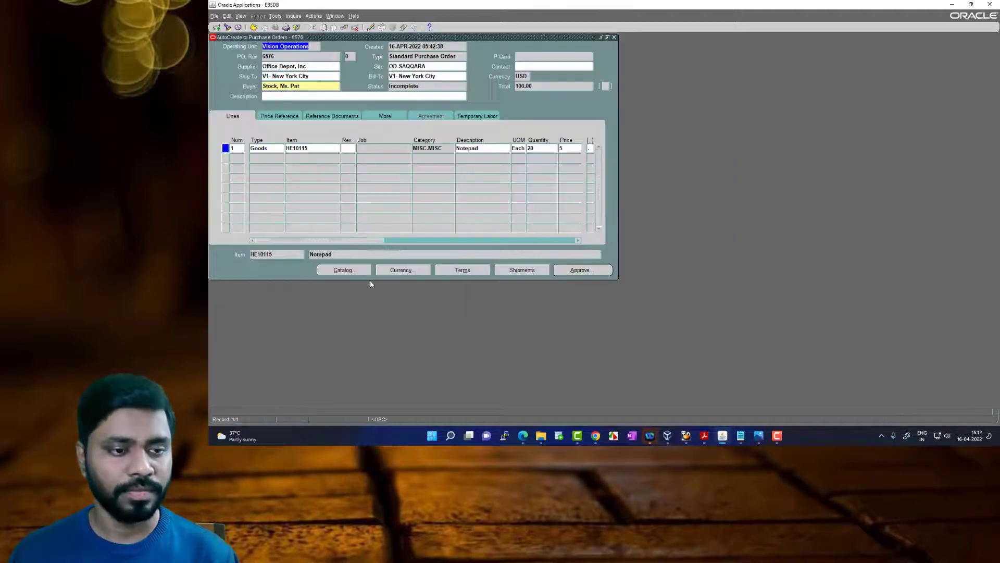
Review the new purchase order's number, item, line type, supplier, ship-to and bill-to locations, buyer and total
{"action": "left_click", "coordinate": [289, 58]}
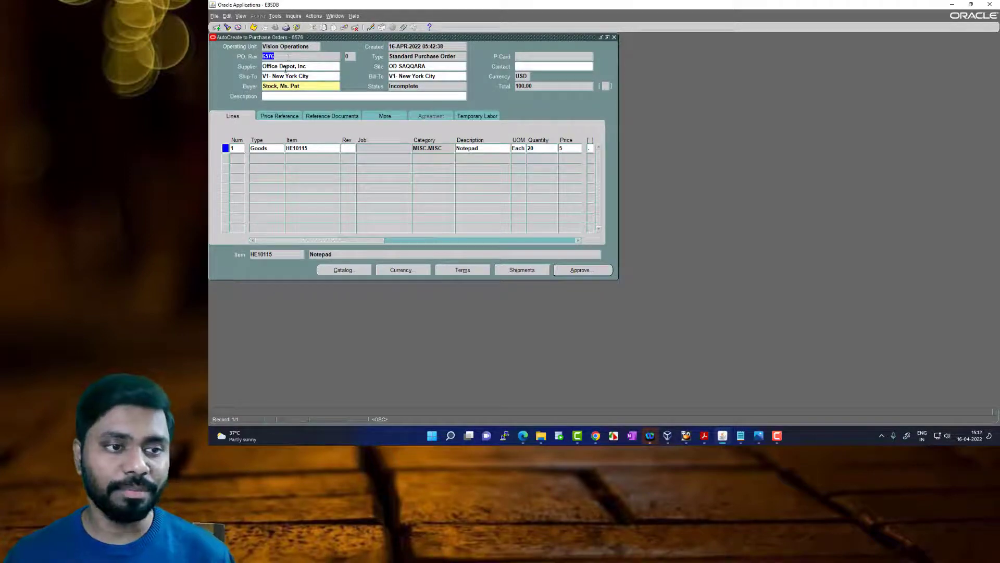
{"action": "left_click", "coordinate": [320, 148]}
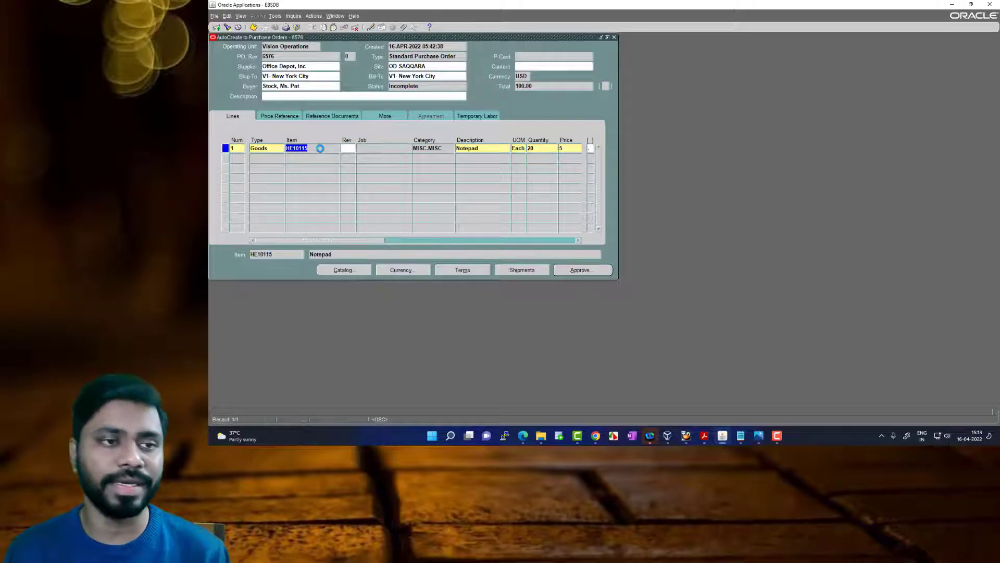
{"action": "left_click", "coordinate": [284, 56]}
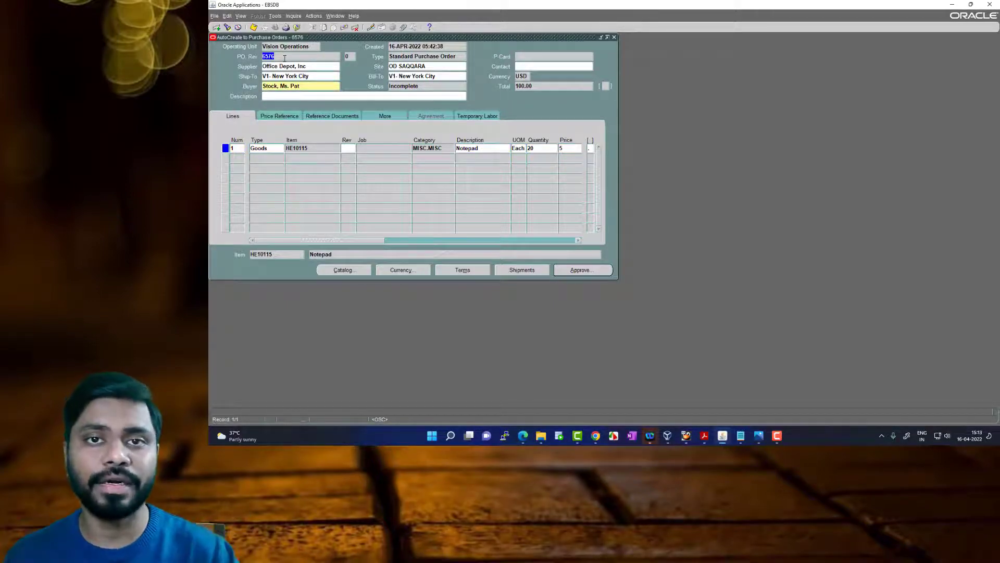
{"action": "left_click", "coordinate": [272, 148]}
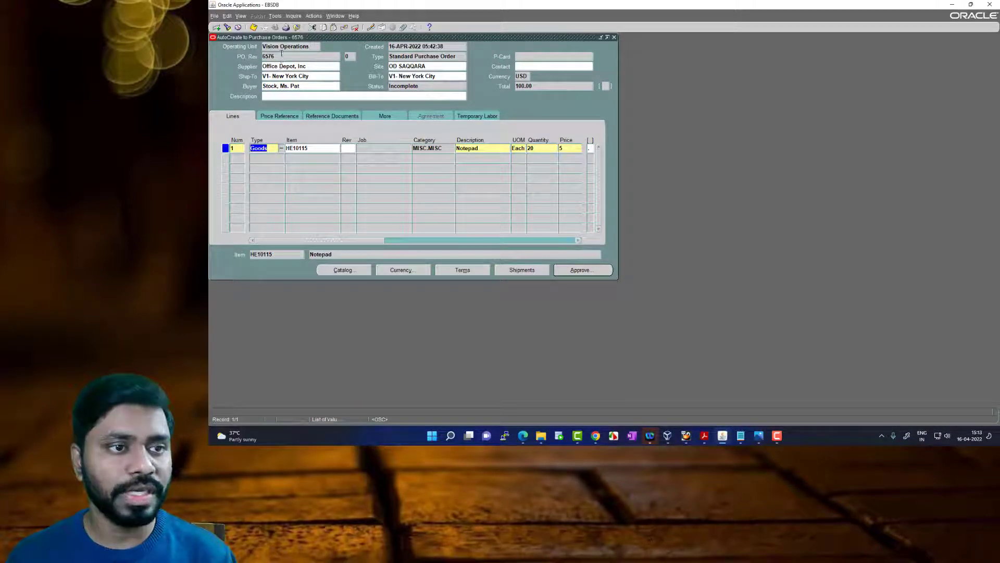
{"action": "left_click", "coordinate": [307, 67]}
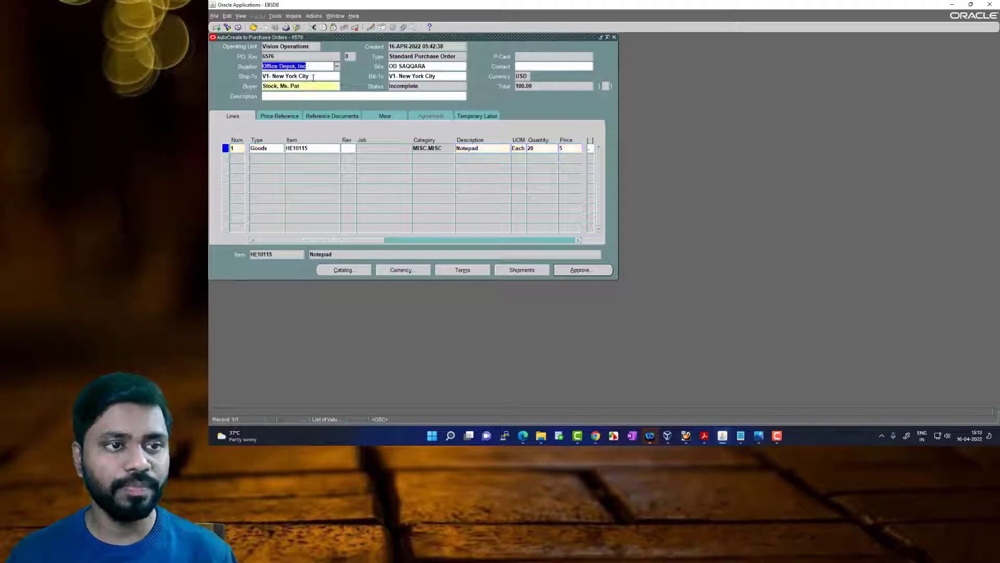
{"action": "left_click", "coordinate": [313, 76]}
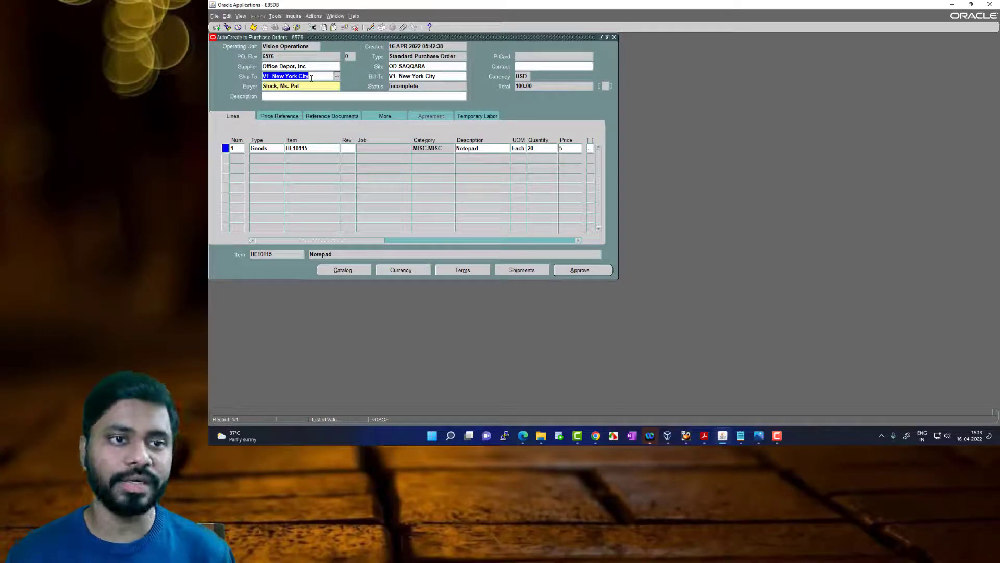
{"action": "left_click", "coordinate": [447, 77]}
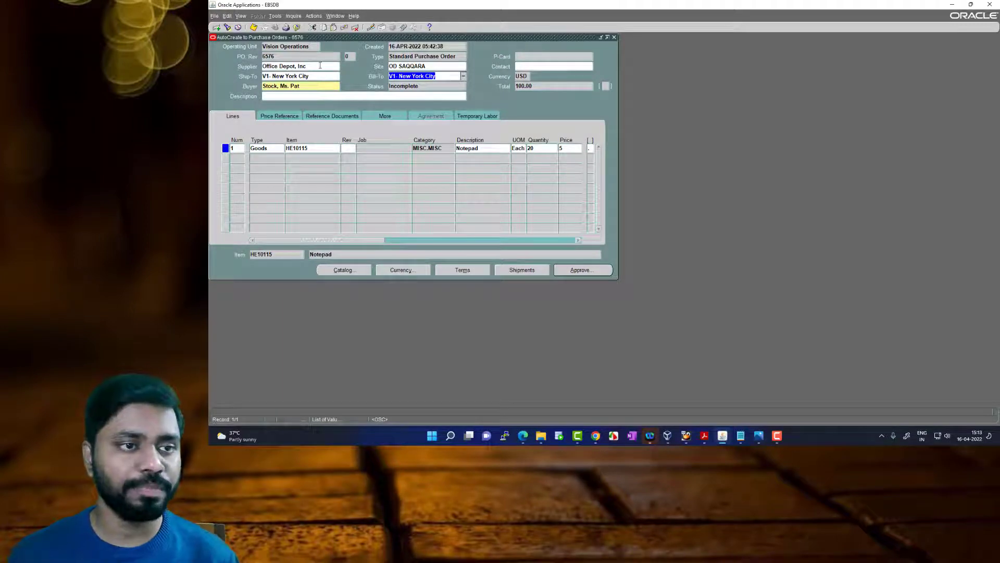
{"action": "left_click", "coordinate": [310, 86]}
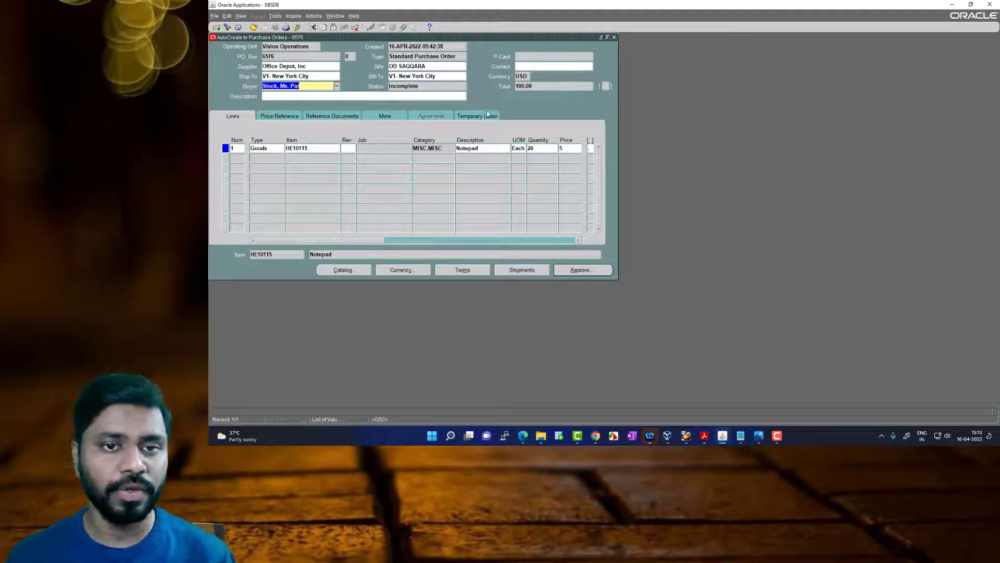
{"action": "left_click", "coordinate": [533, 87]}
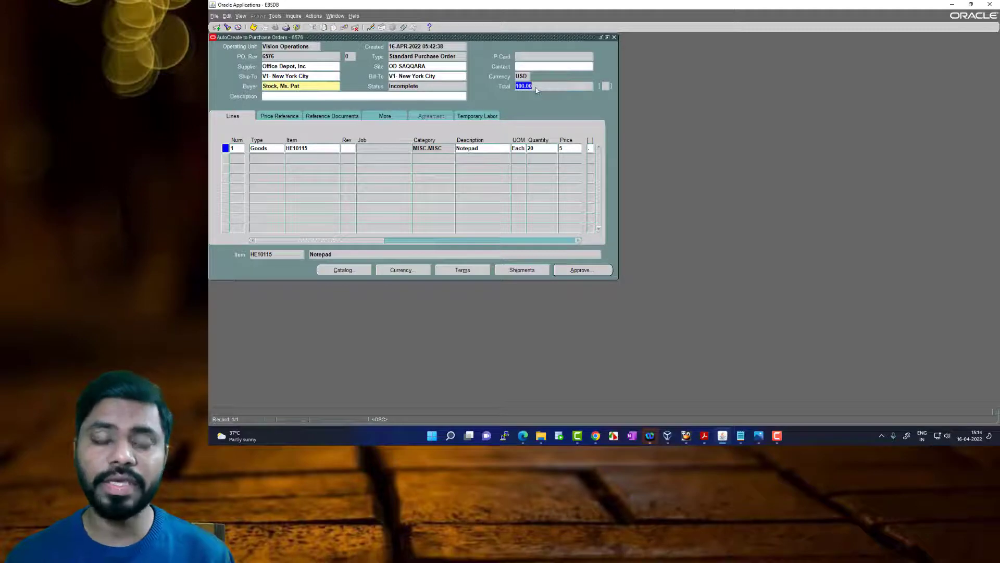
Examine the Notepad order line's item, description, unit of measure, quantity, price and need-by date
{"action": "left_click", "coordinate": [319, 148]}
{"action": "left_click", "coordinate": [476, 149]}
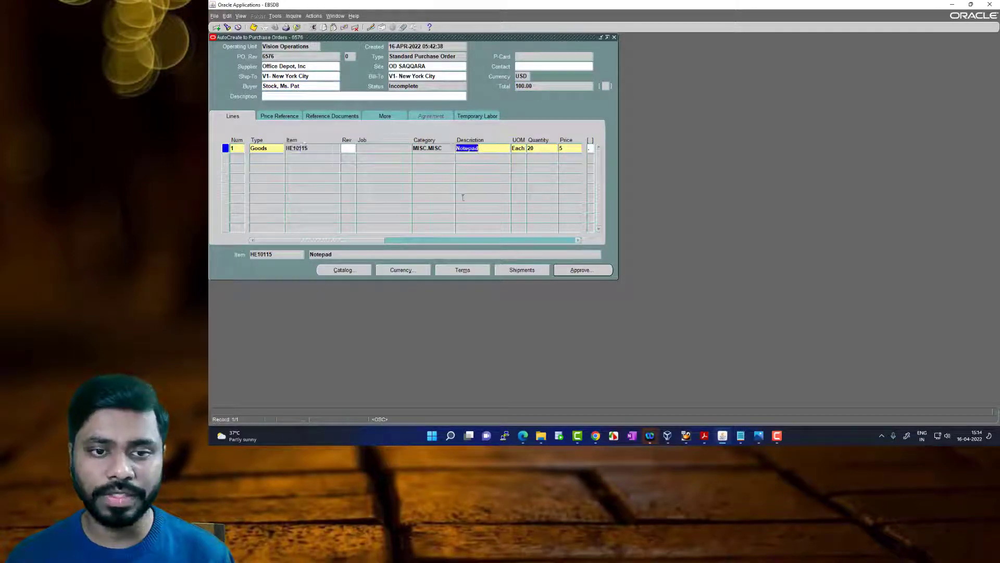
{"action": "left_click", "coordinate": [385, 241]}
{"action": "left_click", "coordinate": [518, 150]}
{"action": "key", "text": "Tab"}
{"action": "left_click_drag", "start_coordinate": [385, 240], "coordinate": [447, 244]}
{"action": "left_click", "coordinate": [475, 150]}
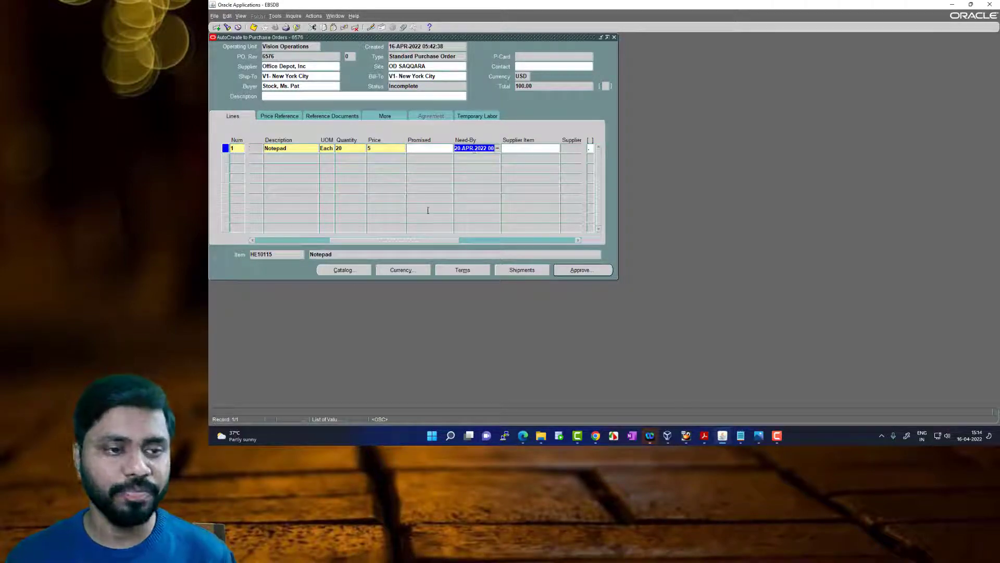
Inspect the Notepad line's shipment status for ordered, received, cancelled and billed quantities, and close the shipments
{"action": "left_click", "coordinate": [513, 271]}
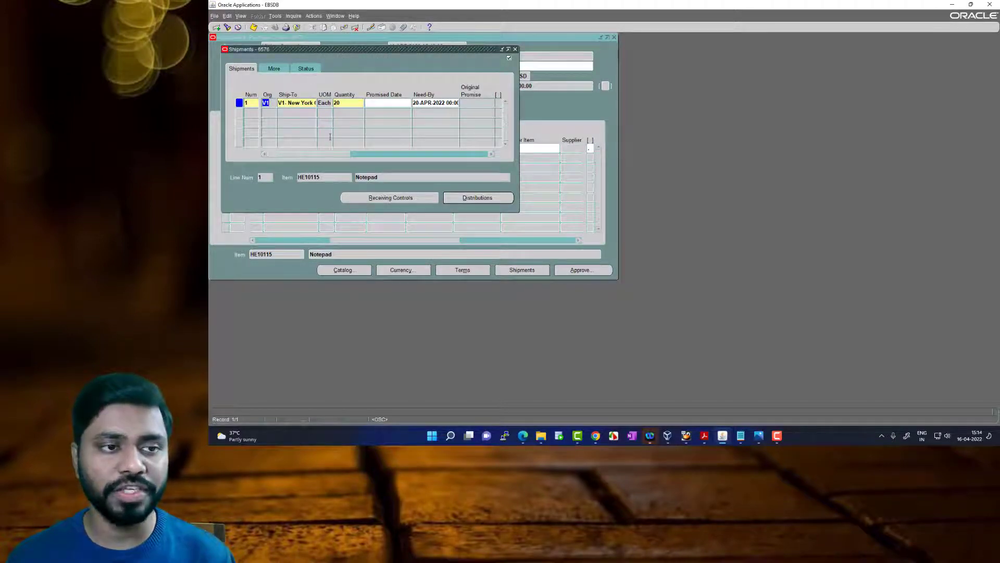
{"action": "left_click", "coordinate": [306, 69]}
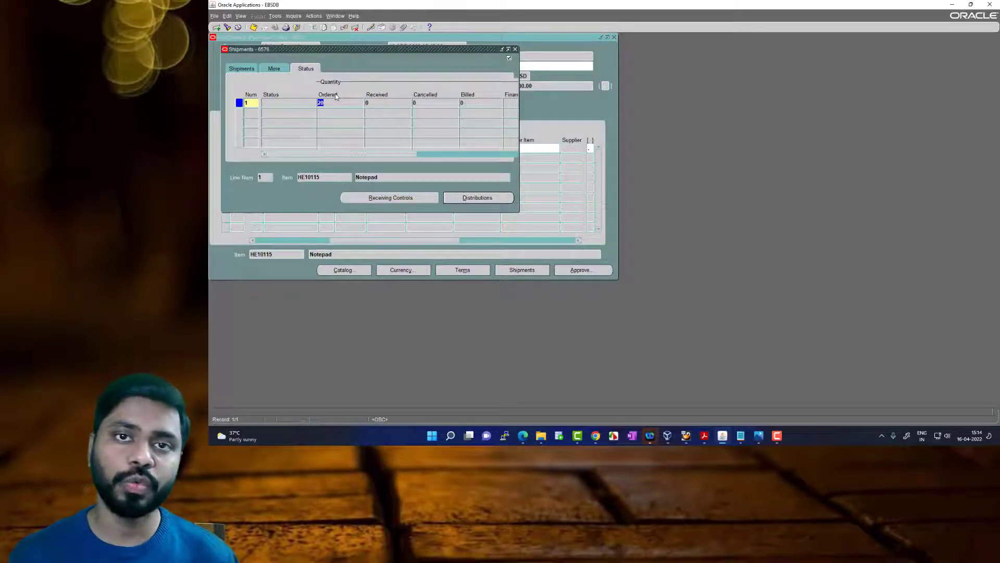
{"action": "left_click", "coordinate": [371, 105]}
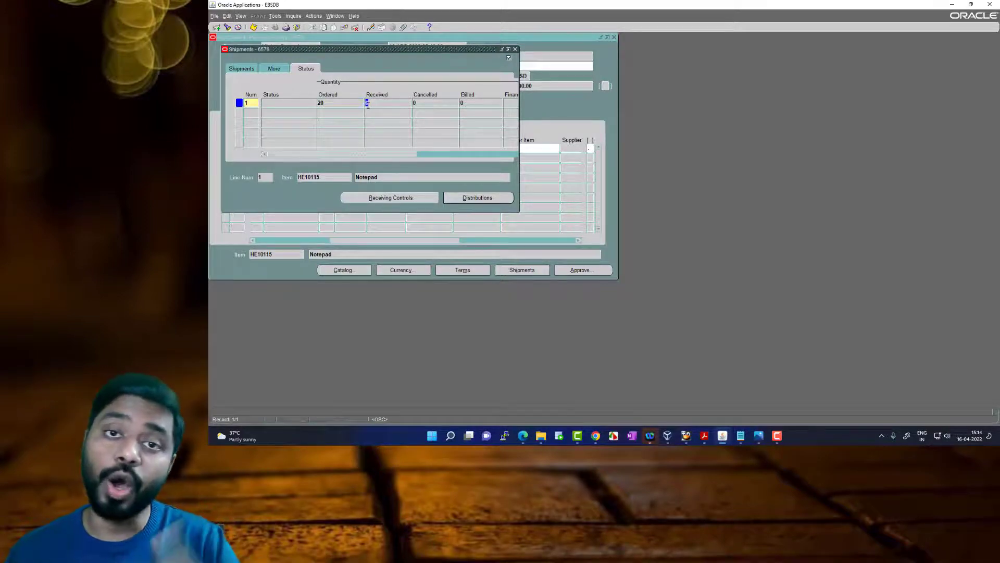
{"action": "left_click", "coordinate": [335, 103]}
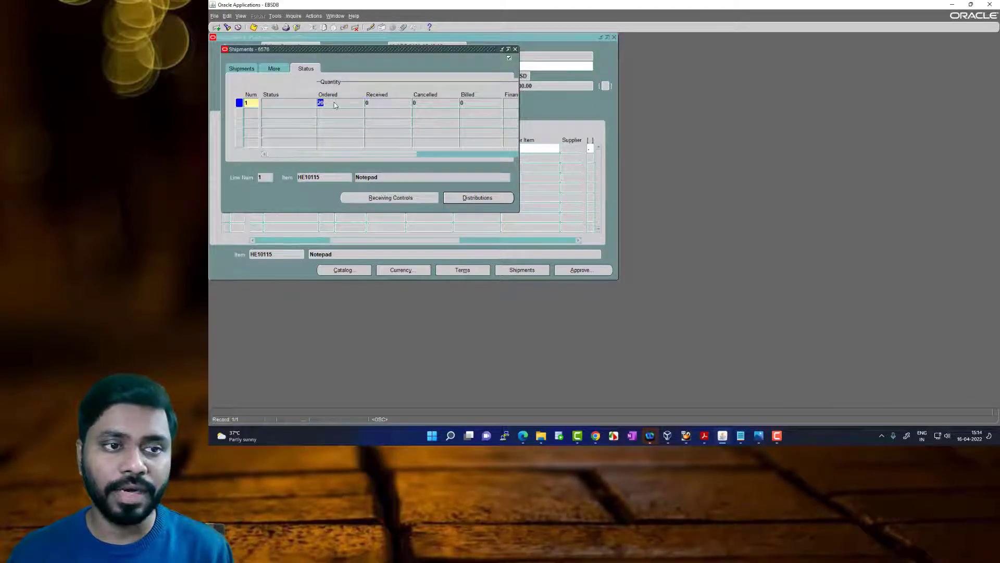
{"action": "left_click", "coordinate": [380, 102]}
{"action": "key", "text": "Tab"}
{"action": "left_click_drag", "start_coordinate": [399, 156], "coordinate": [420, 157]}
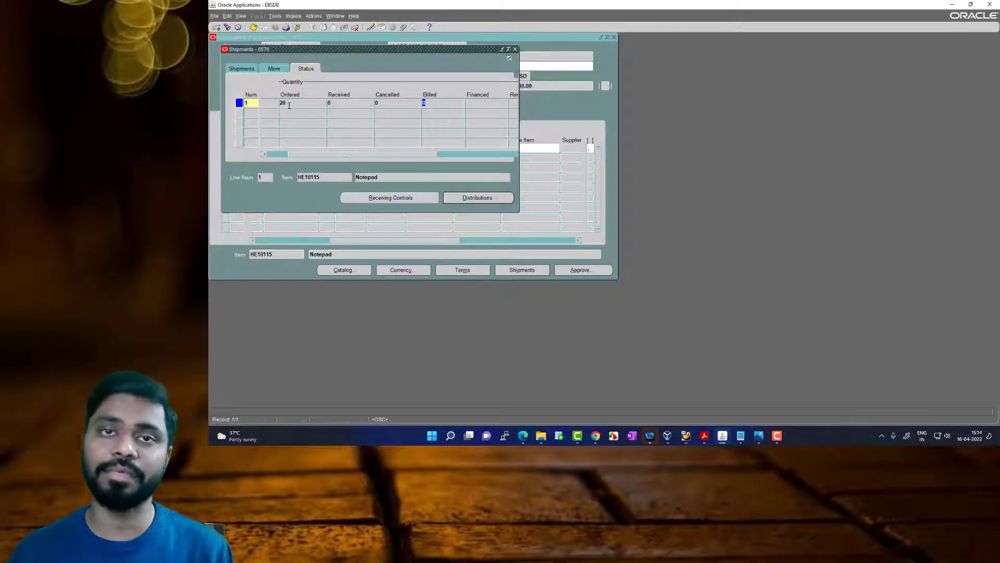
{"action": "left_click", "coordinate": [514, 49]}
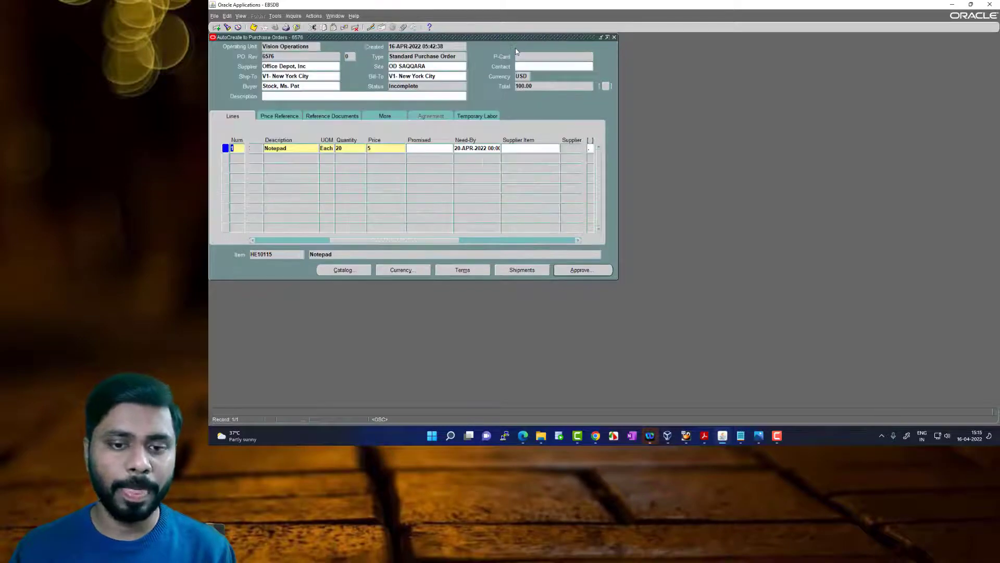
Submit the purchase order for approval and check its status
{"action": "double_click", "coordinate": [421, 87]}
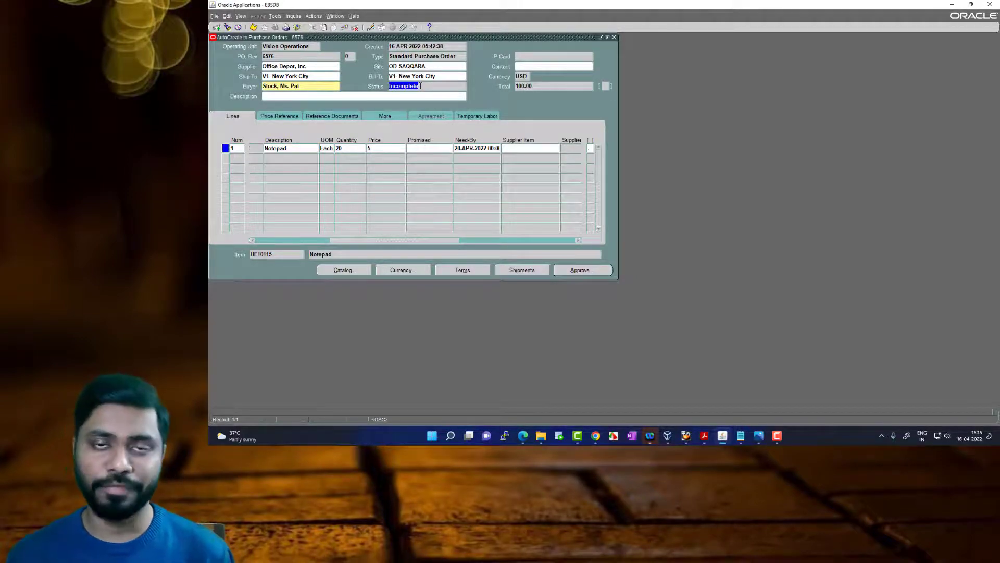
{"action": "left_click", "coordinate": [583, 271]}
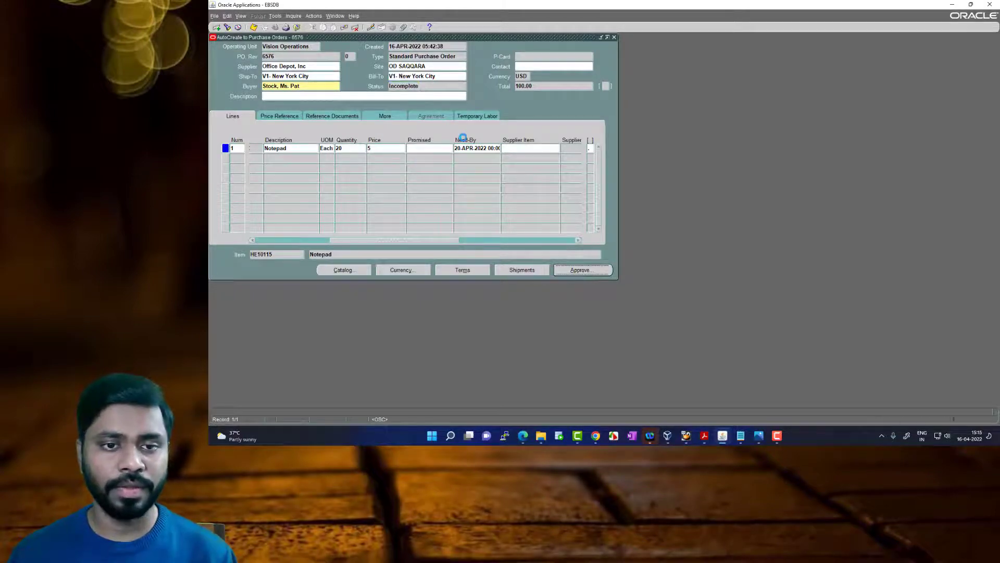
{"action": "left_click", "coordinate": [234, 213]}
{"action": "left_click", "coordinate": [420, 248]}
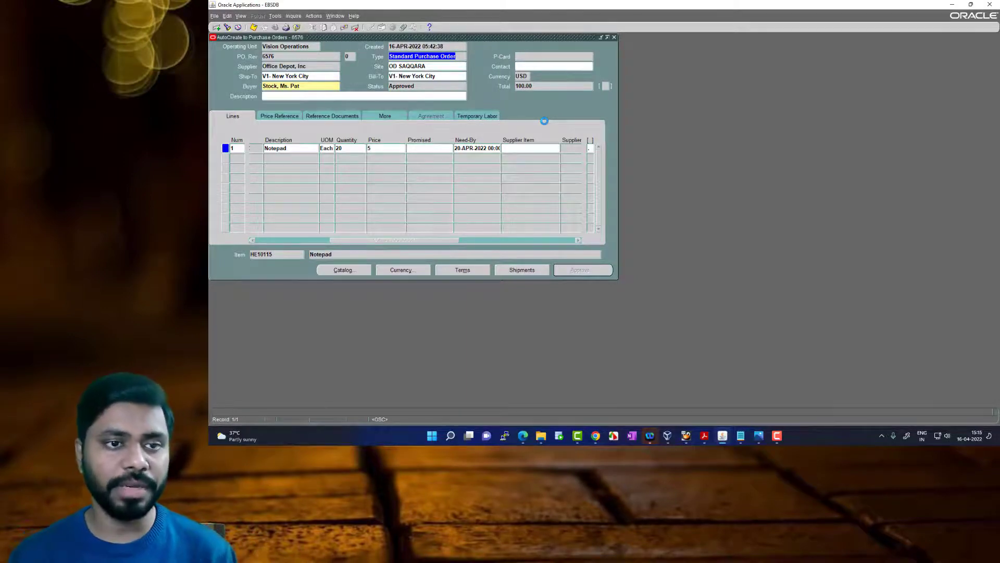
{"action": "left_click", "coordinate": [422, 87]}
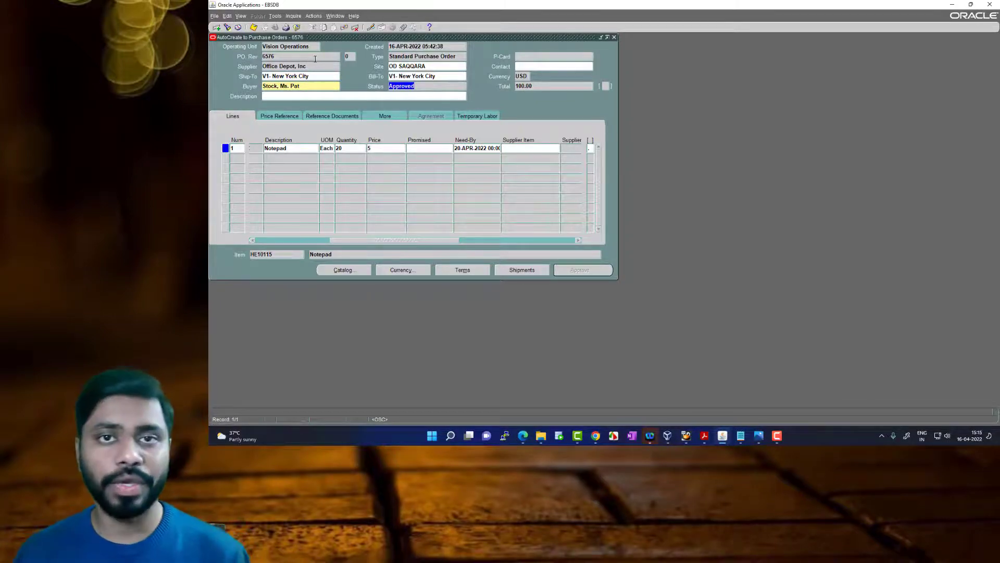
Copy the purchase order number into the Notepad file below the PR number and label it "PO Number"
{"action": "left_click", "coordinate": [292, 56]}
{"action": "key", "text": "ctrl+c"}
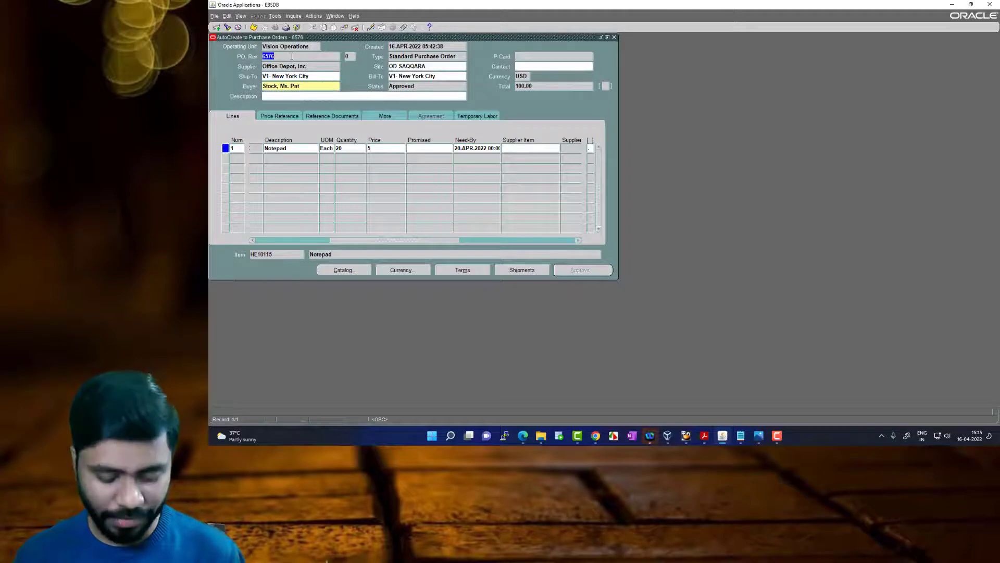
{"action": "mouse_move", "coordinate": [742, 436]}
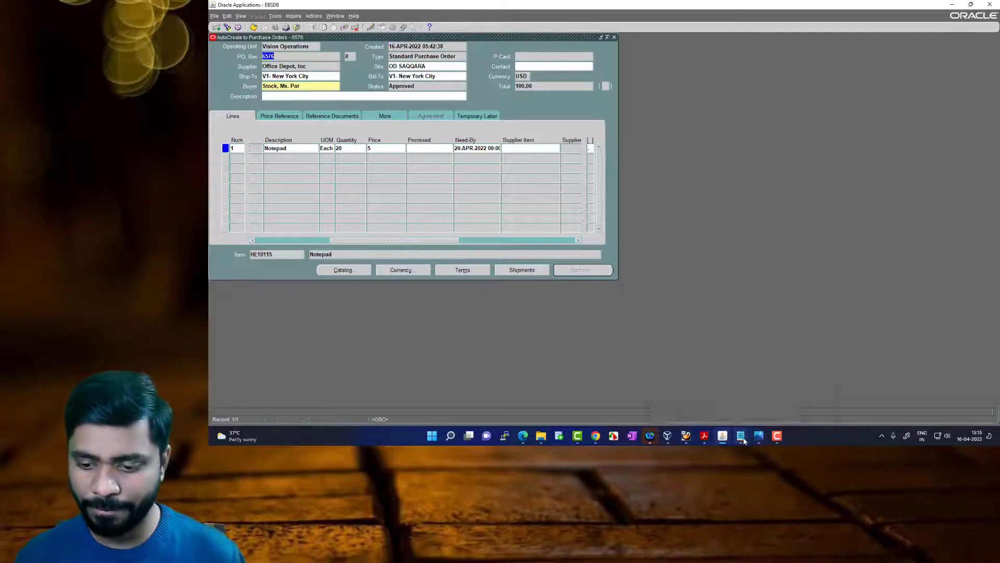
{"action": "left_click", "coordinate": [776, 402]}
{"action": "key", "text": "Return"}
{"action": "key", "text": "Return"}
{"action": "key", "text": "ctrl+v"}
{"action": "type", "text": "- PO"}
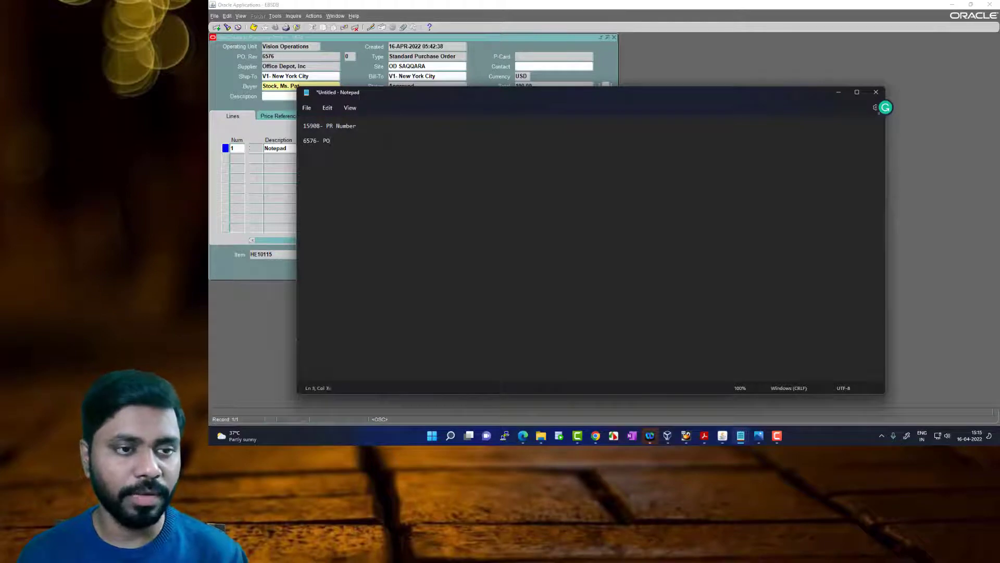
{"action": "type", "text": " Number"}
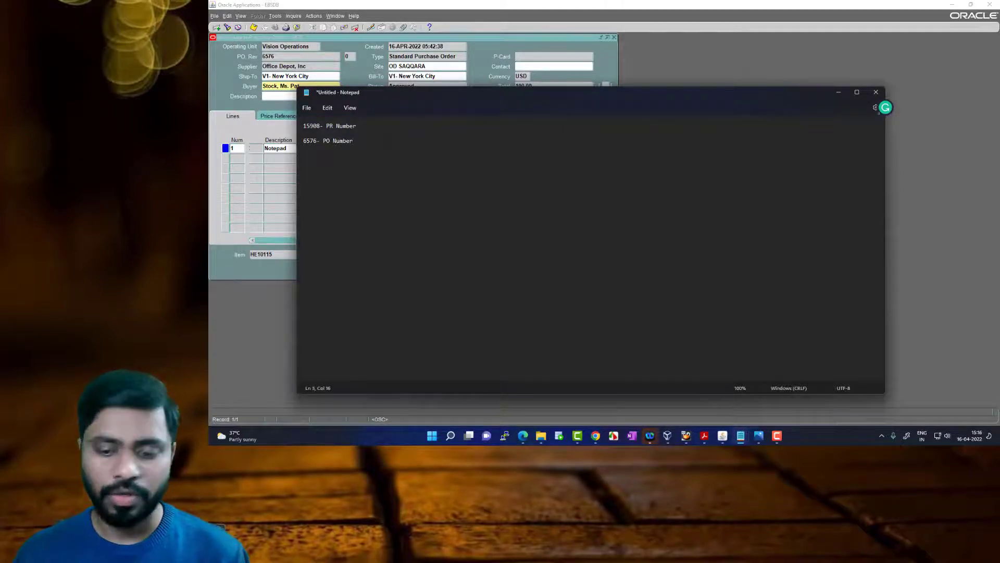
Switch to Adobe Acrobat Reader and read the Procurement Department and Vendor sections of the procurement process
{"action": "left_click", "coordinate": [704, 436]}
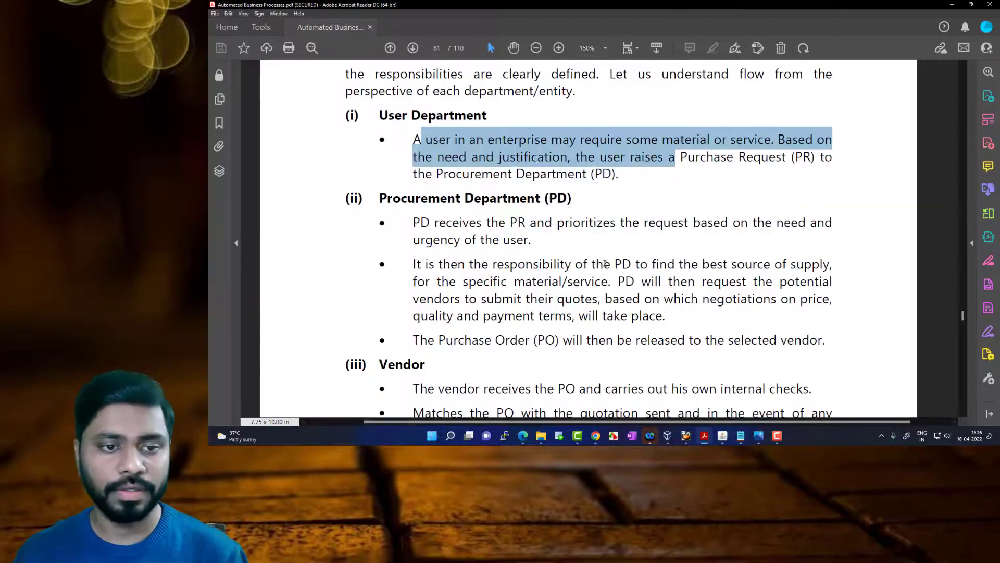
{"action": "scroll", "coordinate": [420, 149], "scroll_direction": "down", "scroll_amount": 1}
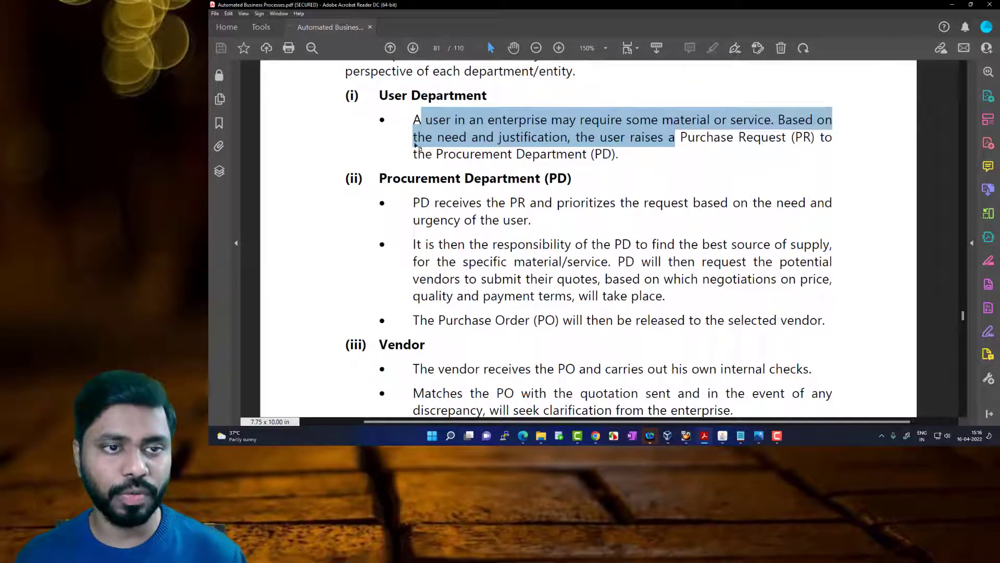
{"action": "scroll", "coordinate": [432, 242], "scroll_direction": "down", "scroll_amount": 6}
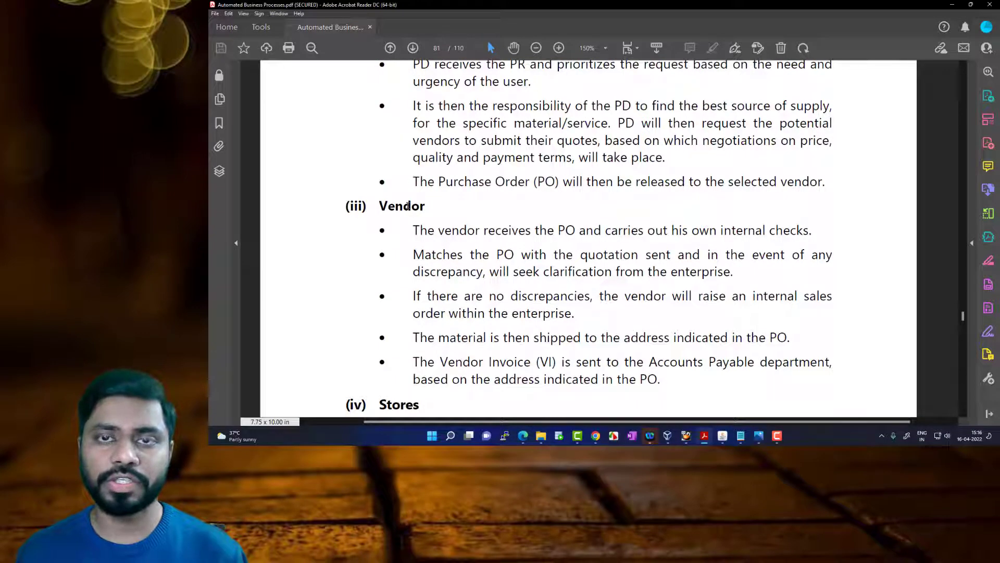
Return to Oracle Applications, generate the approved purchase order's document and open the downloaded PDF
{"action": "left_click", "coordinate": [722, 435]}
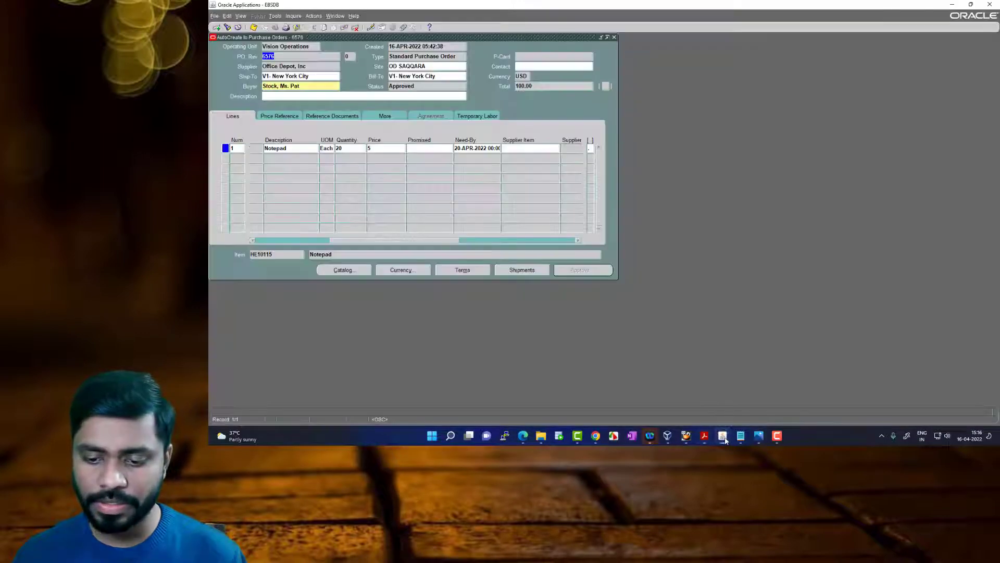
{"action": "left_click", "coordinate": [295, 17]}
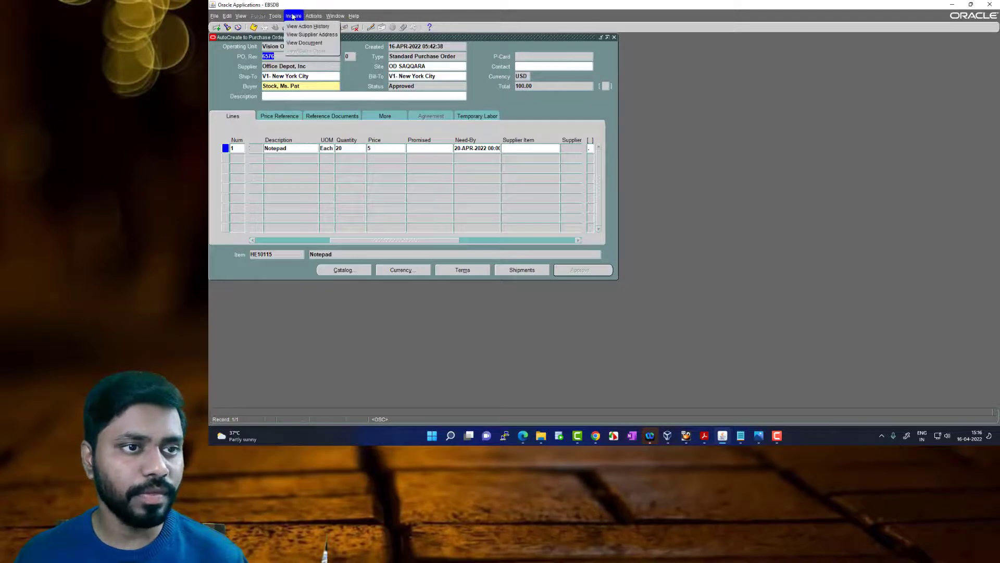
{"action": "left_click", "coordinate": [305, 43]}
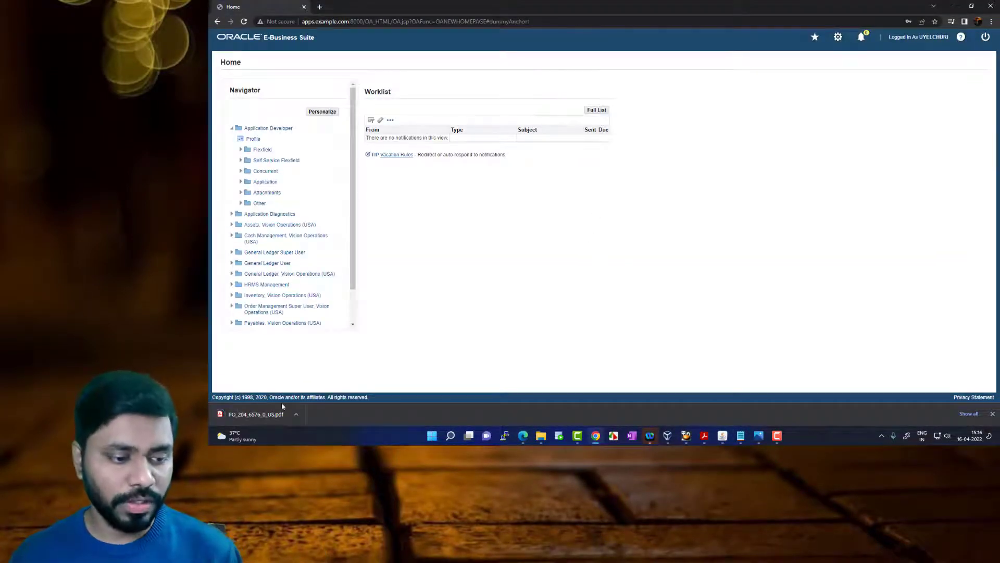
{"action": "left_click", "coordinate": [258, 414]}
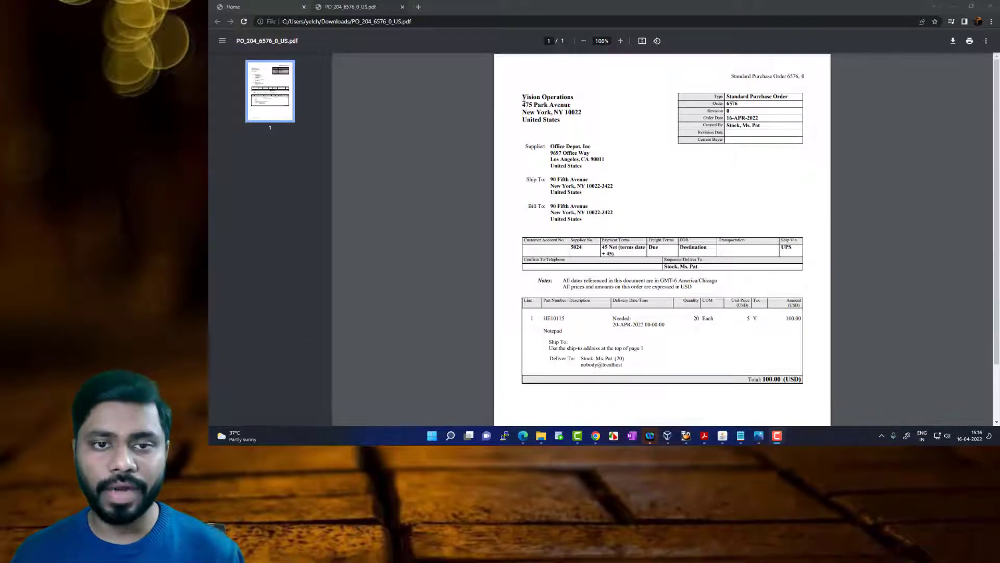
Review the addresses and payment terms in the purchase order PDF
{"action": "left_click_drag", "start_coordinate": [523, 97], "coordinate": [580, 219]}
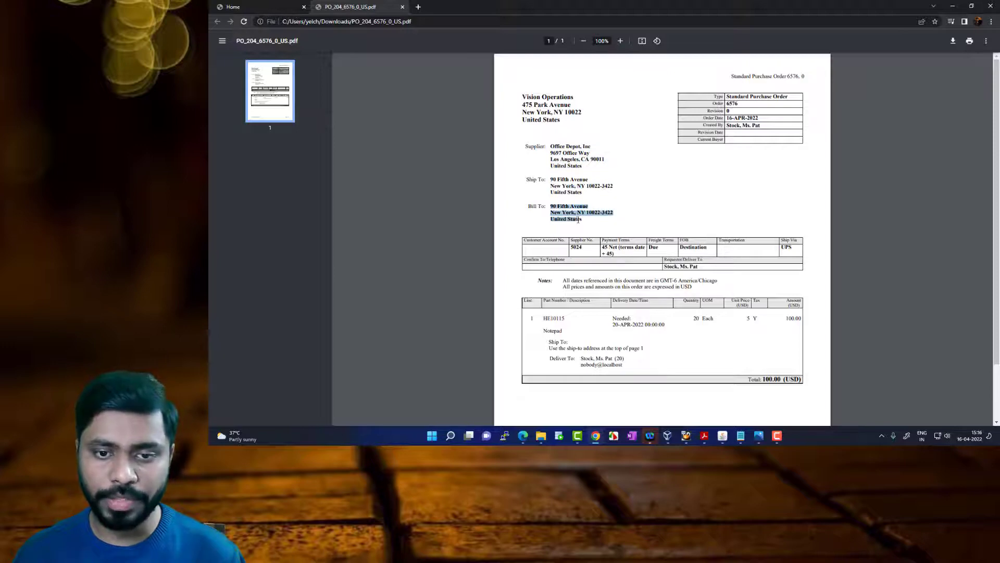
{"action": "scroll", "coordinate": [564, 191], "scroll_direction": "down", "scroll_amount": 2}
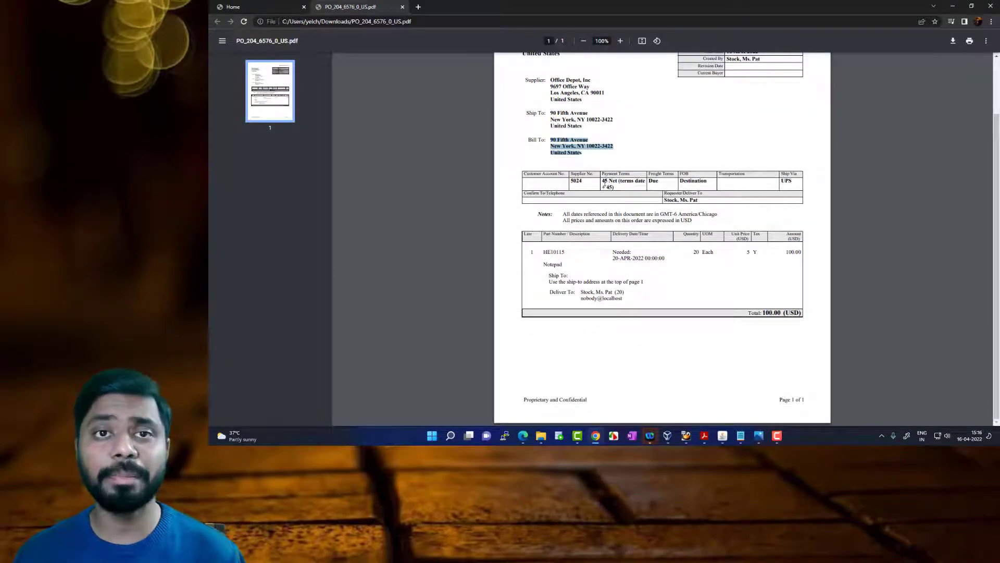
{"action": "left_click", "coordinate": [608, 182]}
{"action": "left_click_drag", "start_coordinate": [609, 182], "coordinate": [614, 187]}
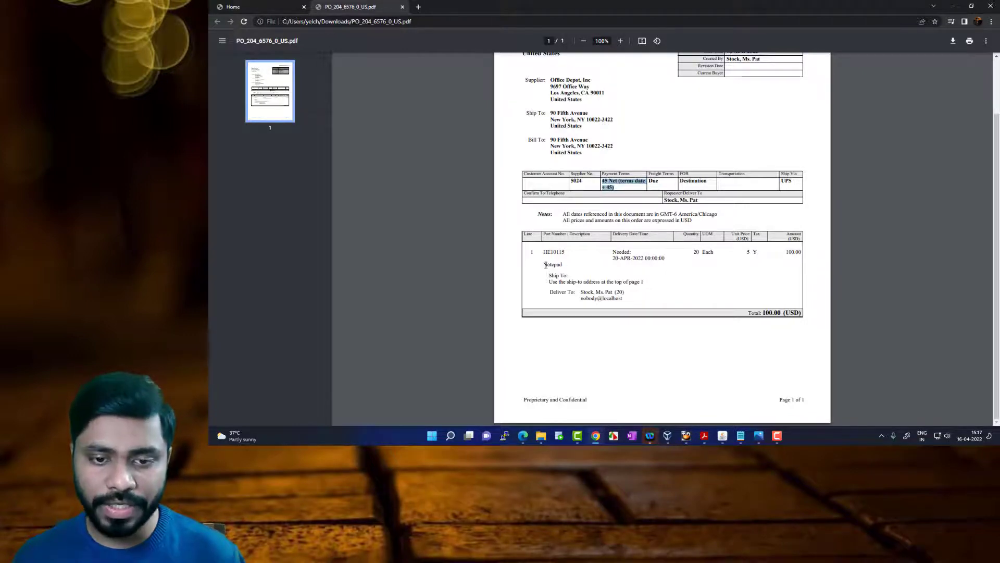
Check the notepad line in the purchase order PDF, and read how the vendor matches the PO to the quotation in Adobe Acrobat Reader
{"action": "left_click_drag", "start_coordinate": [532, 252], "coordinate": [614, 255]}
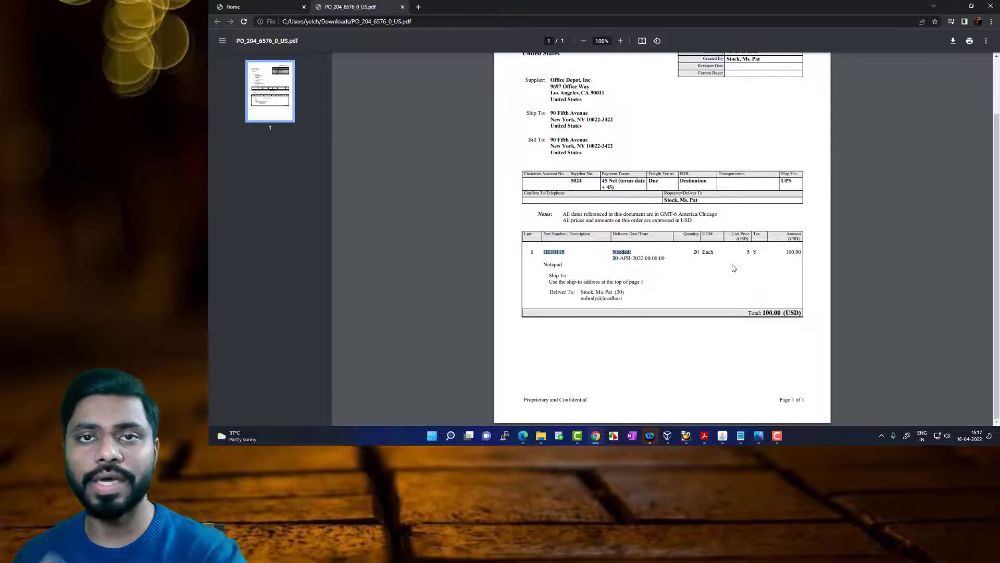
{"action": "left_click", "coordinate": [722, 436]}
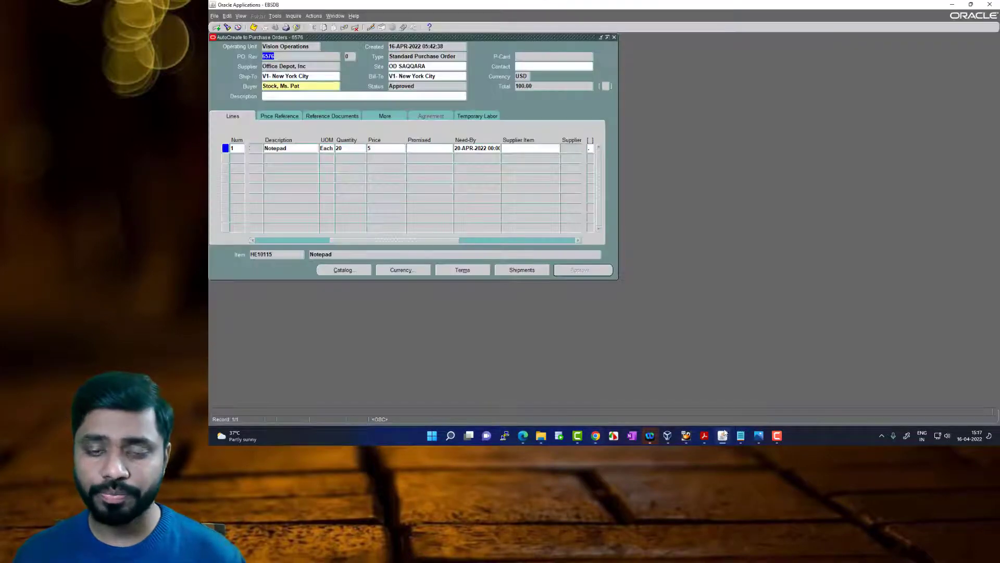
{"action": "left_click", "coordinate": [704, 436]}
{"action": "scroll", "coordinate": [542, 266], "scroll_direction": "down", "scroll_amount": 2}
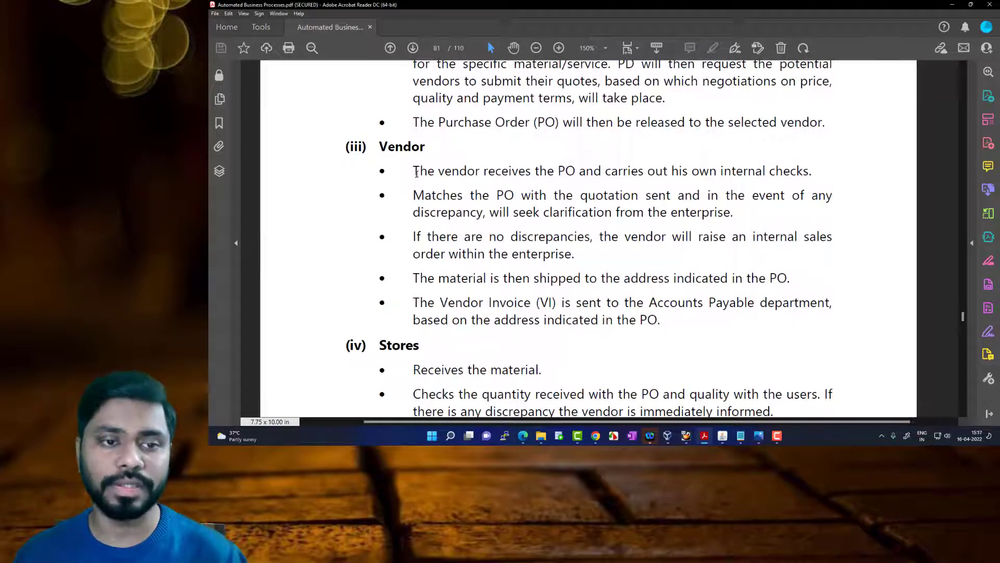
{"action": "left_click_drag", "start_coordinate": [415, 172], "coordinate": [776, 169]}
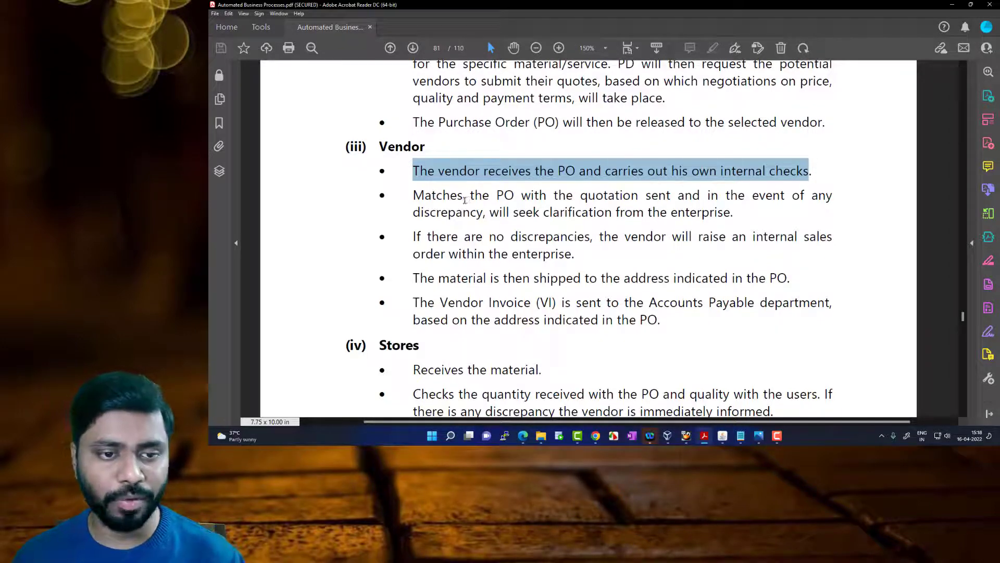
{"action": "left_click_drag", "start_coordinate": [496, 196], "coordinate": [514, 195]}
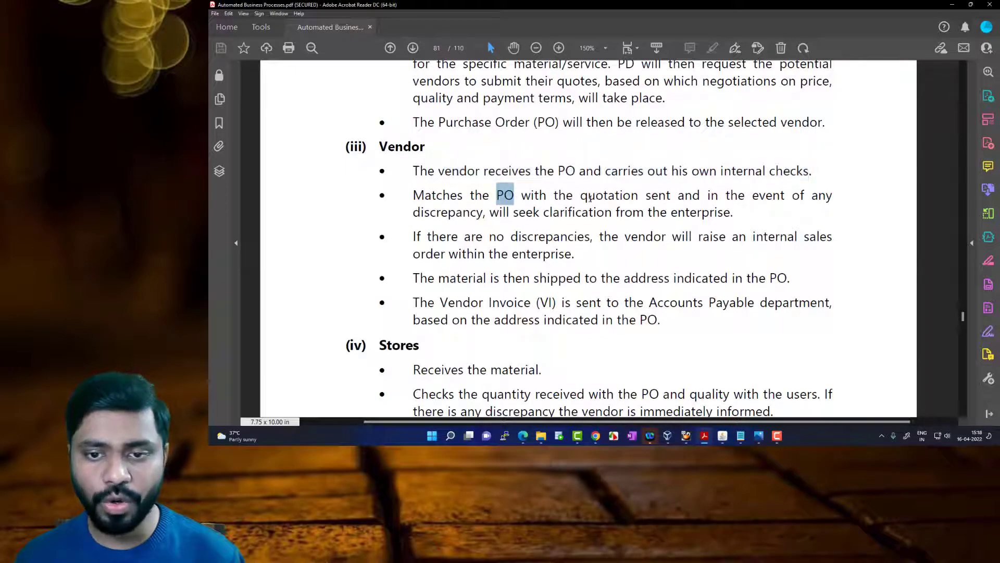
{"action": "left_click_drag", "start_coordinate": [580, 195], "coordinate": [668, 197]}
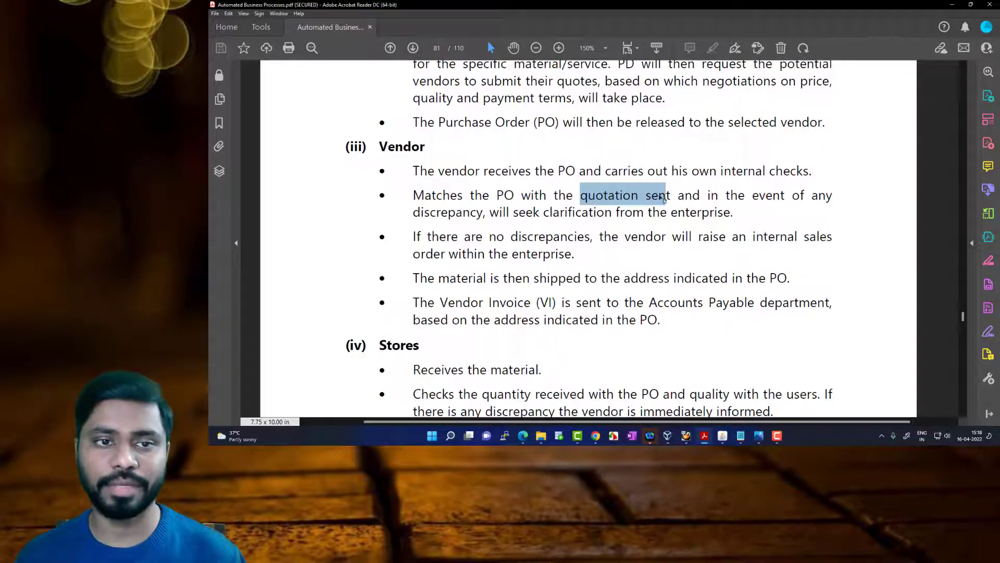
Reread the Procurement Department passage on vendor quotes and the rest of the Vendor section
{"action": "scroll", "coordinate": [649, 196], "scroll_direction": "up", "scroll_amount": 1}
{"action": "scroll", "coordinate": [534, 143], "scroll_direction": "up", "scroll_amount": 1}
{"action": "left_click_drag", "start_coordinate": [526, 181], "coordinate": [595, 183]}
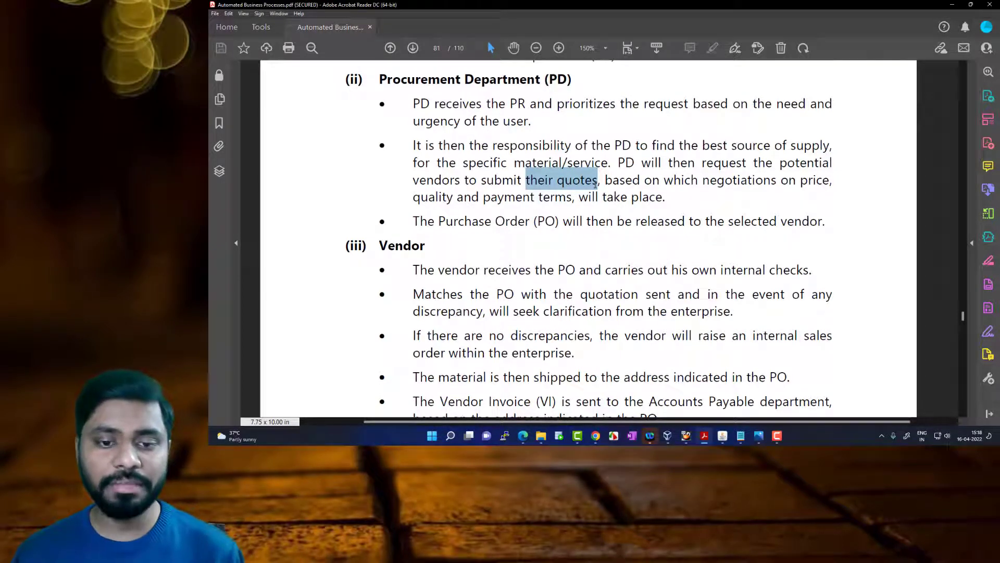
{"action": "scroll", "coordinate": [595, 185], "scroll_direction": "down", "scroll_amount": 1}
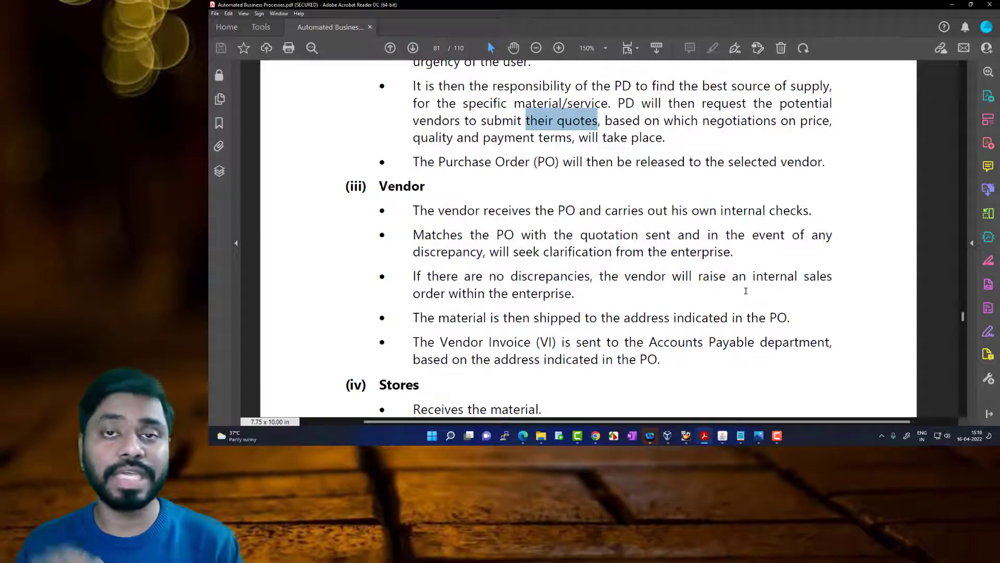
{"action": "scroll", "coordinate": [729, 300], "scroll_direction": "down", "scroll_amount": 2}
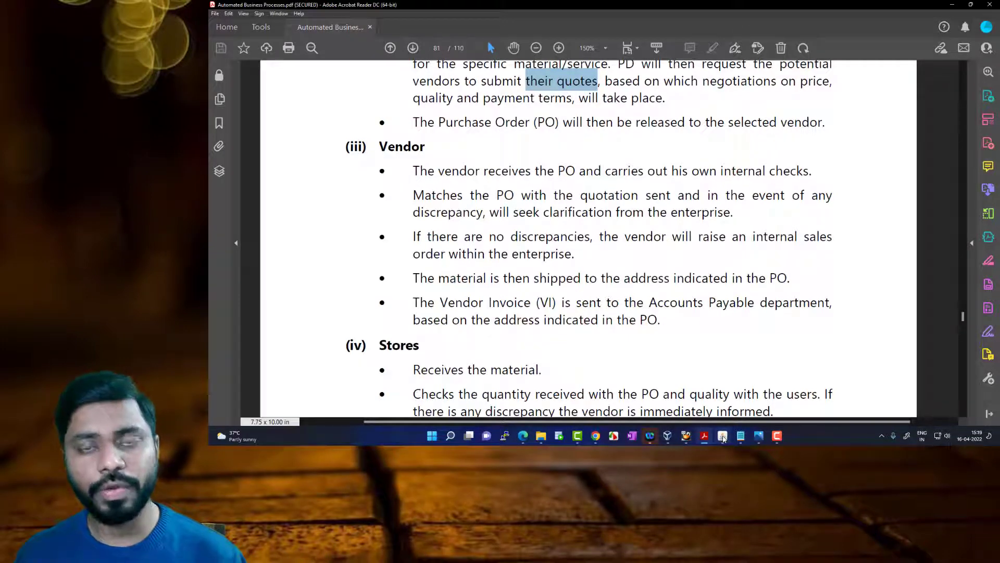
Read the Stores section of the procurement process, including the Goods Received Note passage
{"action": "scroll", "coordinate": [700, 368], "scroll_direction": "down", "scroll_amount": 3}
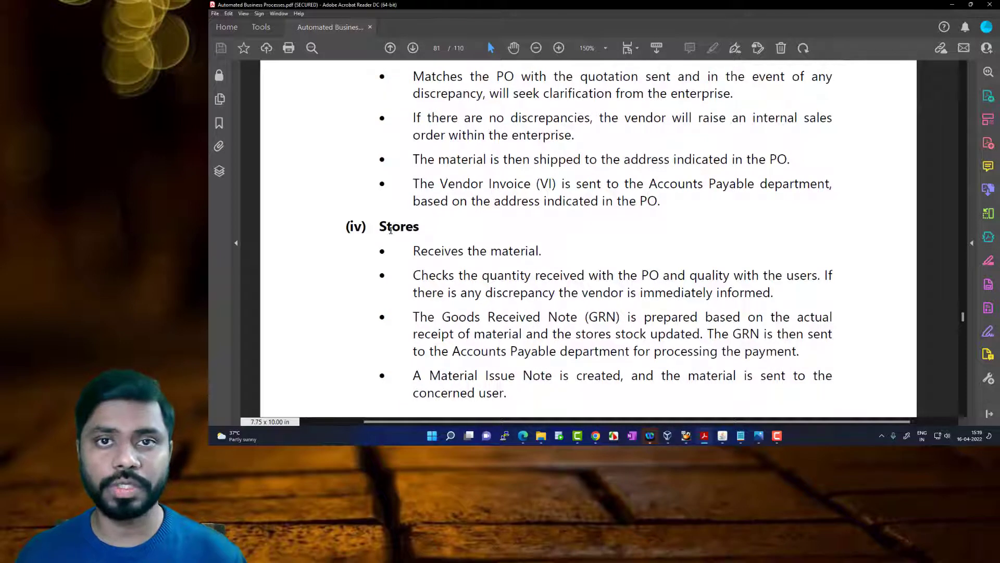
{"action": "scroll", "coordinate": [477, 233], "scroll_direction": "down", "scroll_amount": 1}
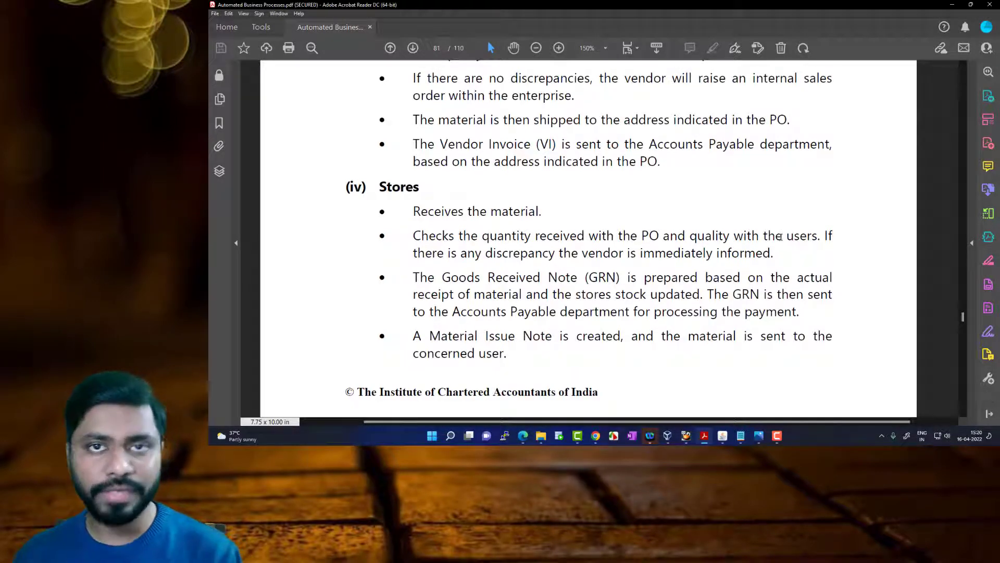
{"action": "left_click_drag", "start_coordinate": [442, 279], "coordinate": [621, 281]}
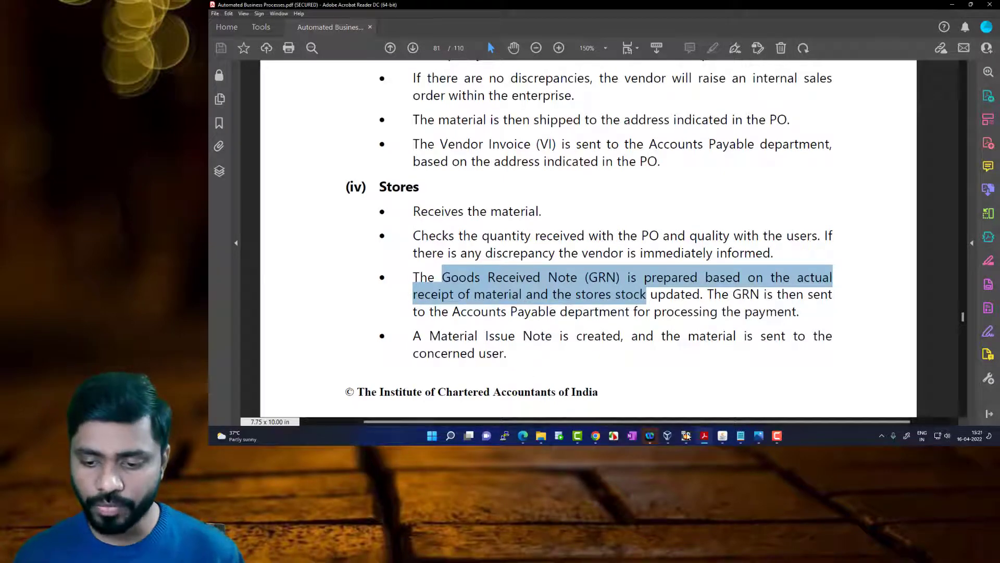
Switch to Oracle Applications and close the AutoCreate purchase order and Find Requisition Lines windows
{"action": "mouse_move", "coordinate": [722, 441]}
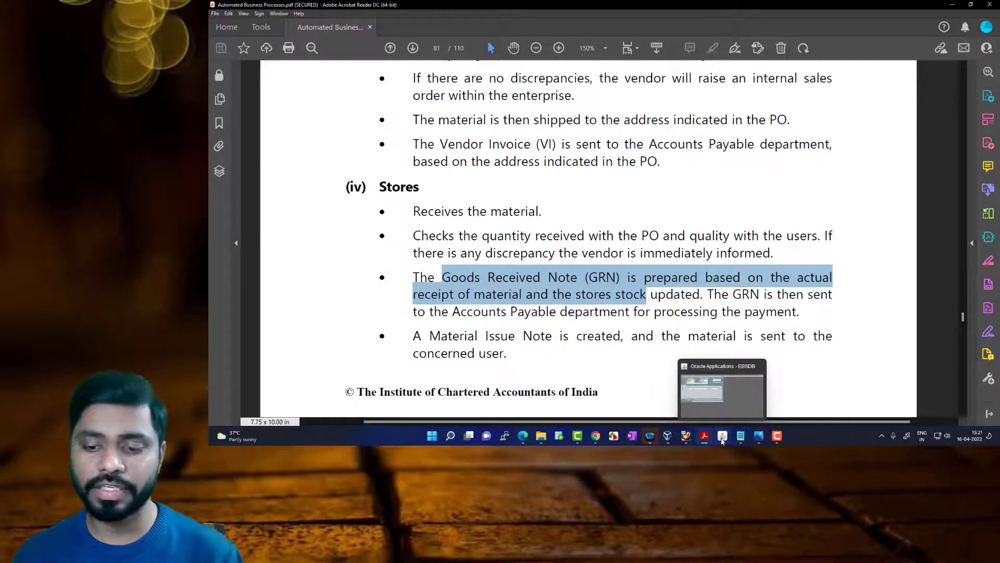
{"action": "left_click", "coordinate": [722, 441]}
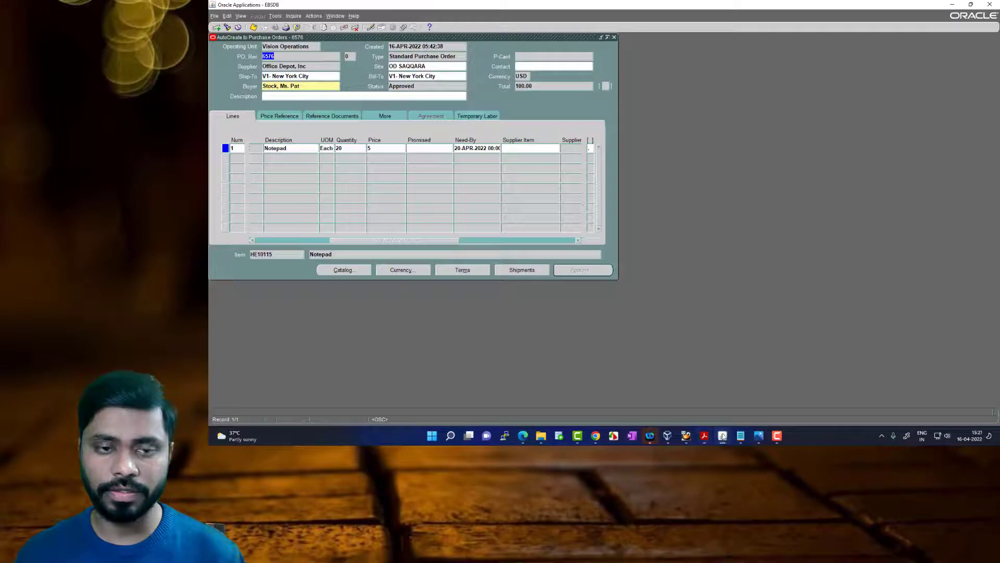
{"action": "left_click", "coordinate": [614, 37]}
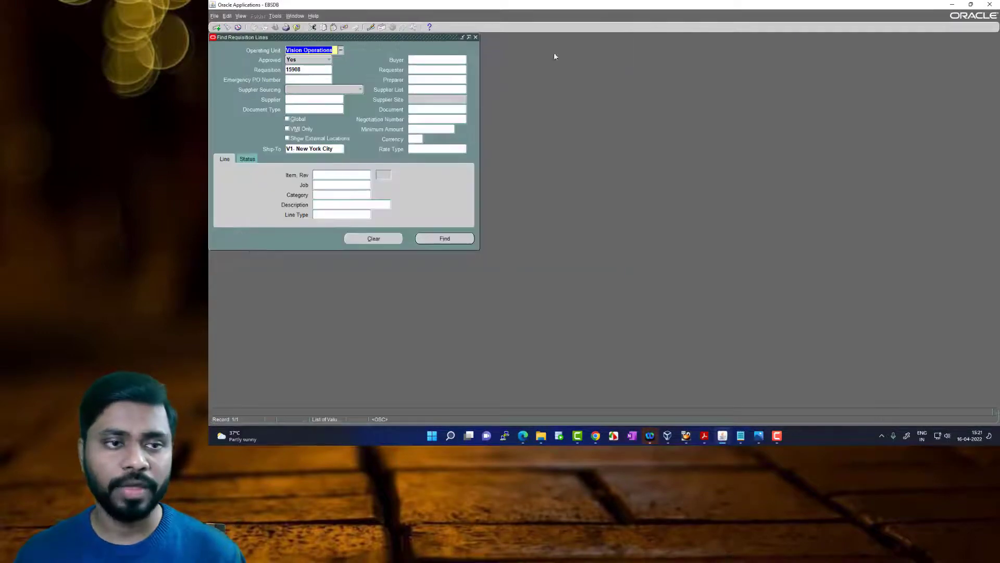
{"action": "left_click", "coordinate": [475, 37]}
Open Receipts under Receiving for the V1 Vision Operations organization
{"action": "left_click", "coordinate": [225, 158]}
{"action": "double_click", "coordinate": [258, 142]}
{"action": "double_click", "coordinate": [258, 151]}
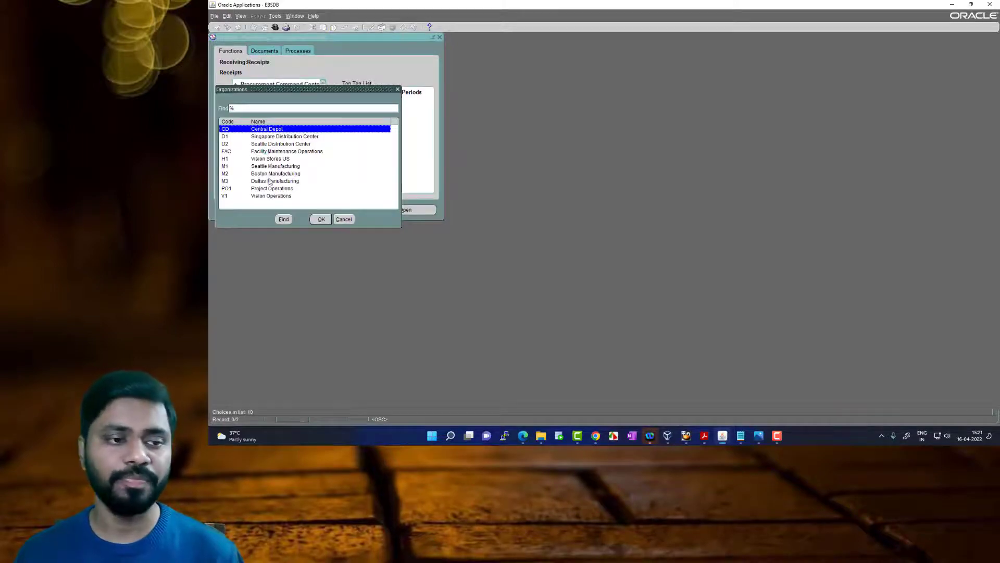
{"action": "left_click", "coordinate": [277, 196]}
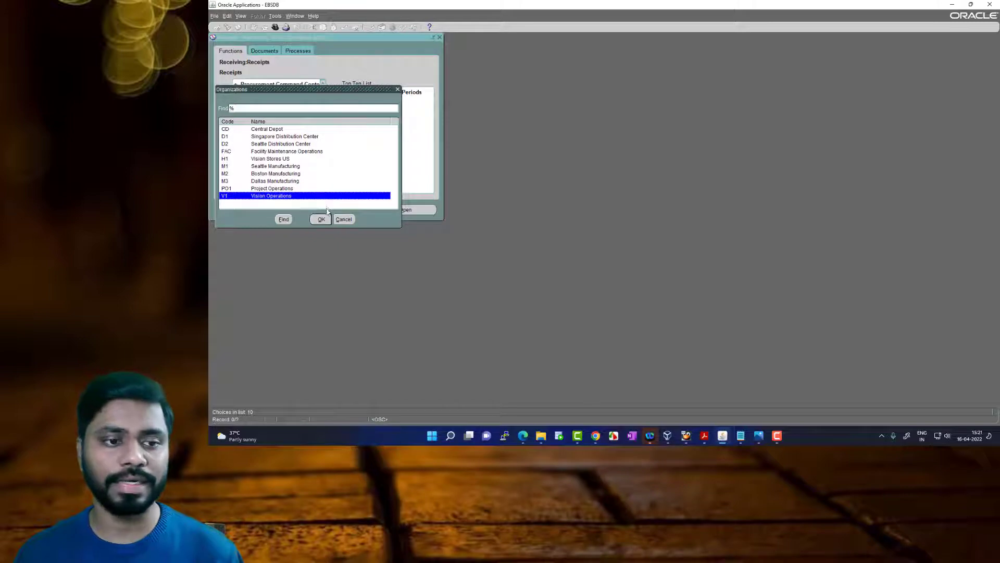
{"action": "left_click", "coordinate": [321, 220]}
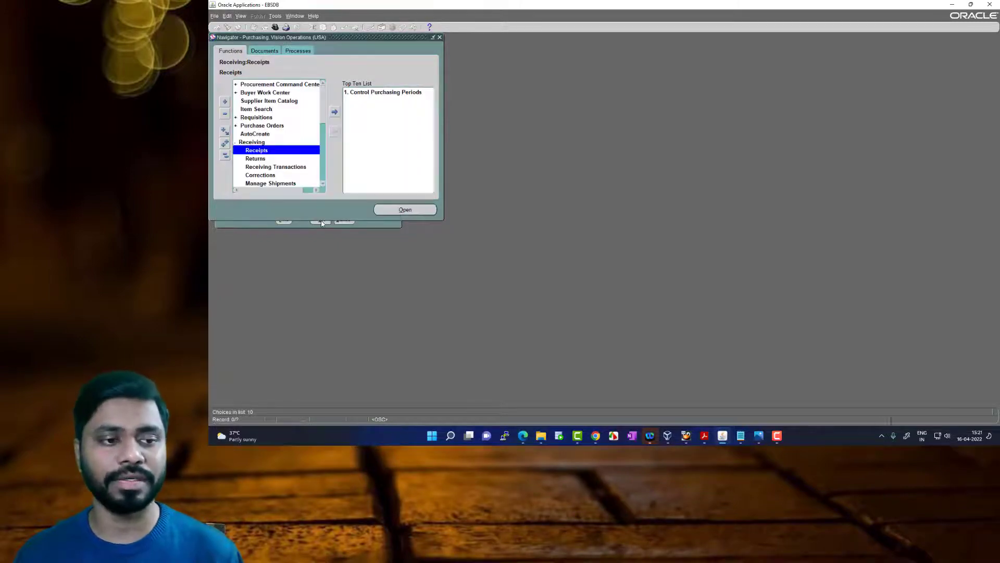
Find the expected receipts for the purchase order number noted in Notepad and bring the receipt lines forward
{"action": "left_click", "coordinate": [304, 108]}
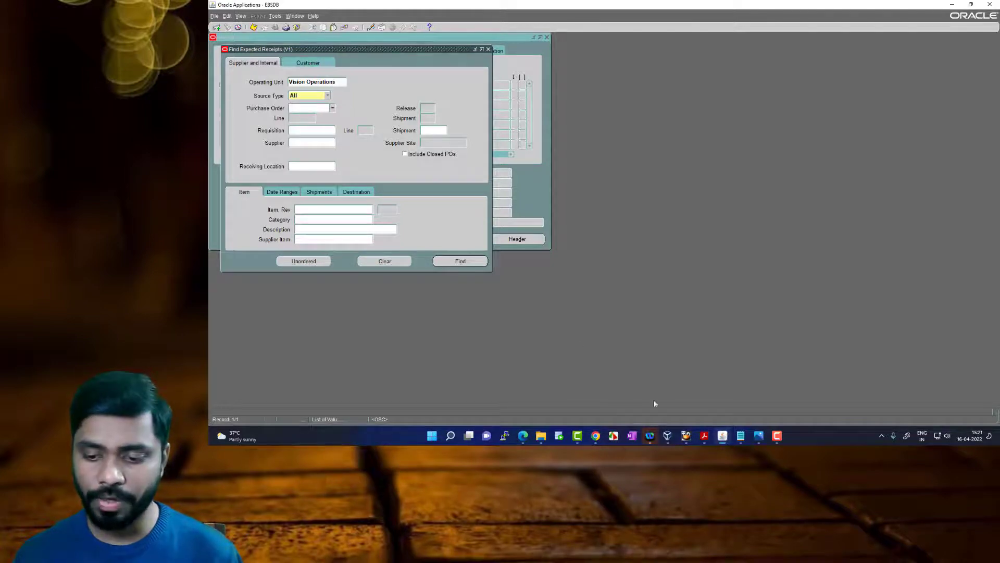
{"action": "mouse_move", "coordinate": [739, 434]}
{"action": "left_click", "coordinate": [769, 409]}
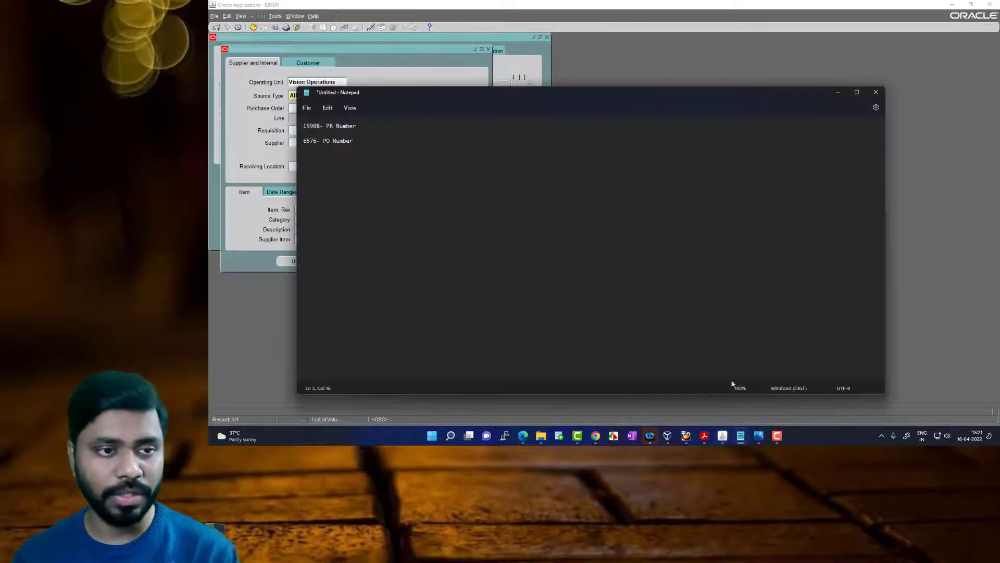
{"action": "left_click", "coordinate": [292, 107]}
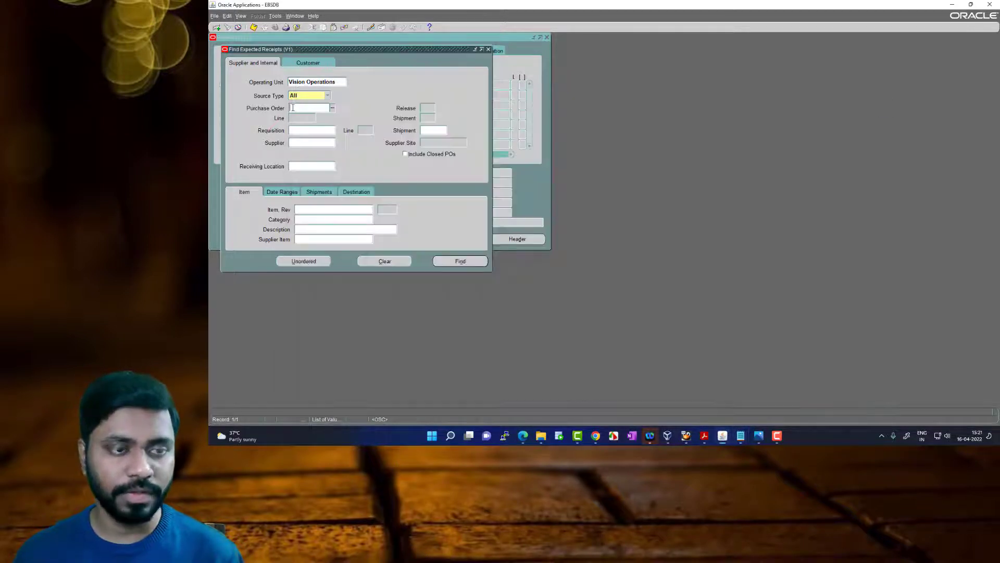
{"action": "type", "text": "6576"}
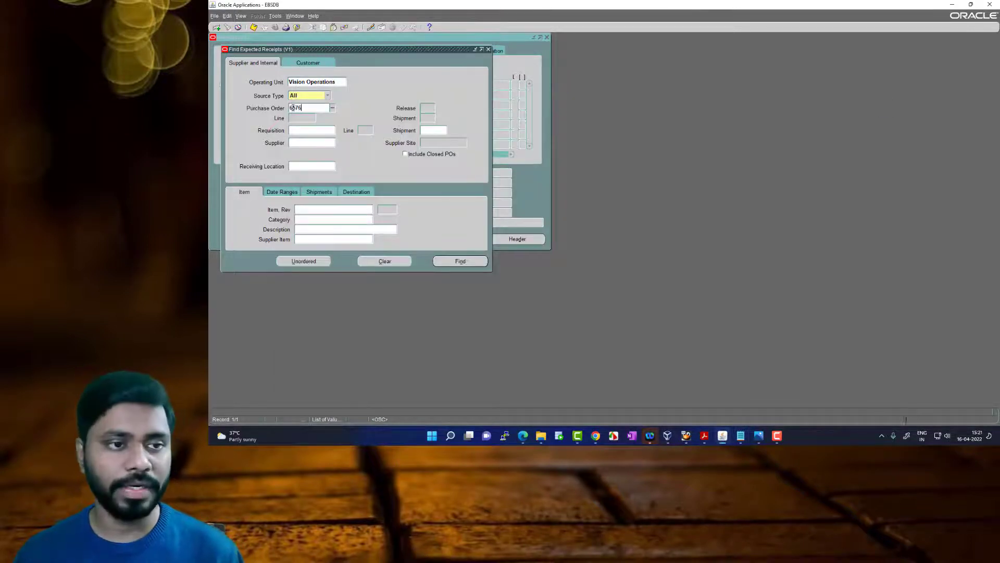
{"action": "key", "text": "Tab"}
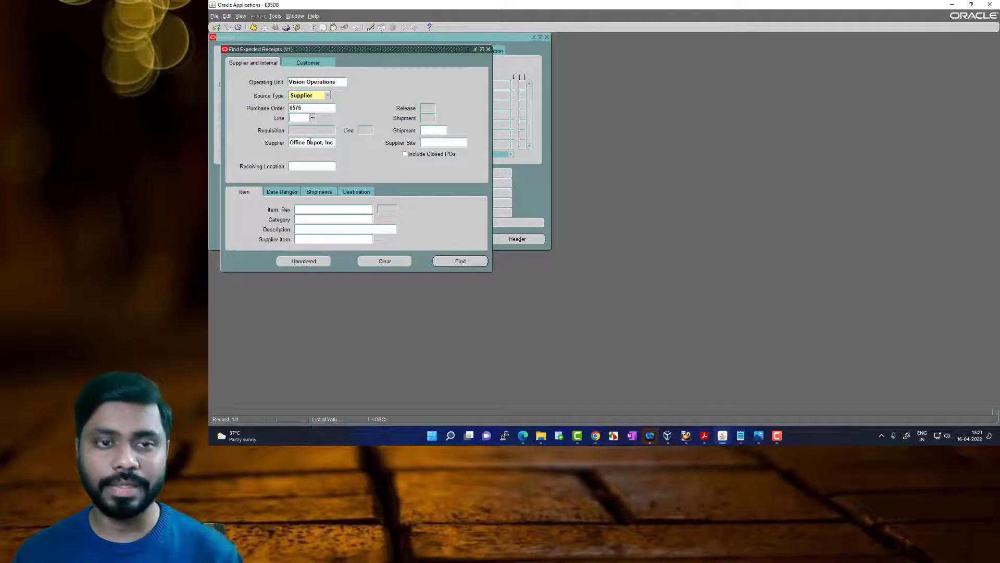
{"action": "left_click", "coordinate": [460, 261]}
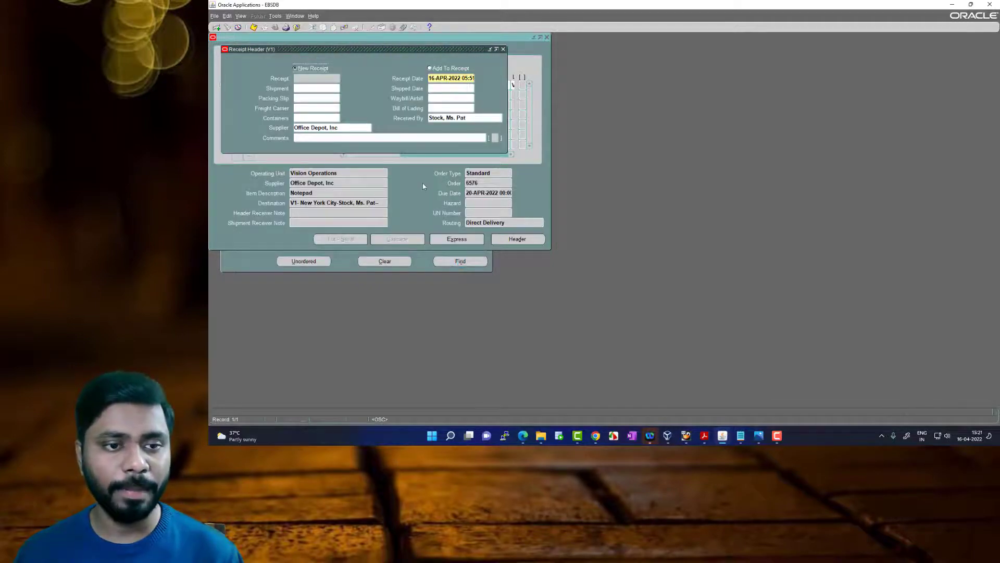
{"action": "left_click", "coordinate": [415, 187]}
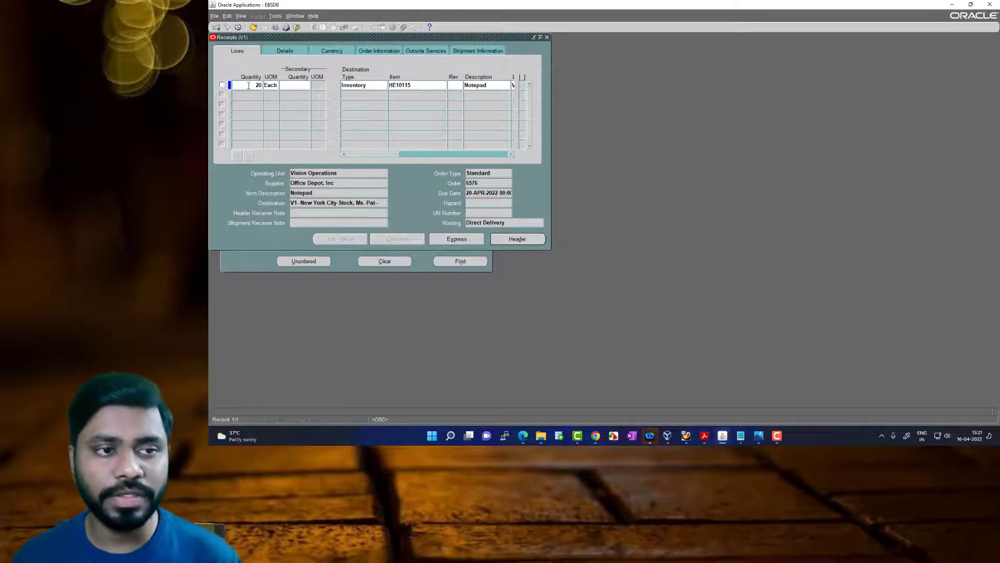
Review the notepad receipt line's quantity, destination type, item, description and location
{"action": "left_click", "coordinate": [254, 87]}
{"action": "left_click", "coordinate": [354, 87]}
{"action": "left_click", "coordinate": [472, 86]}
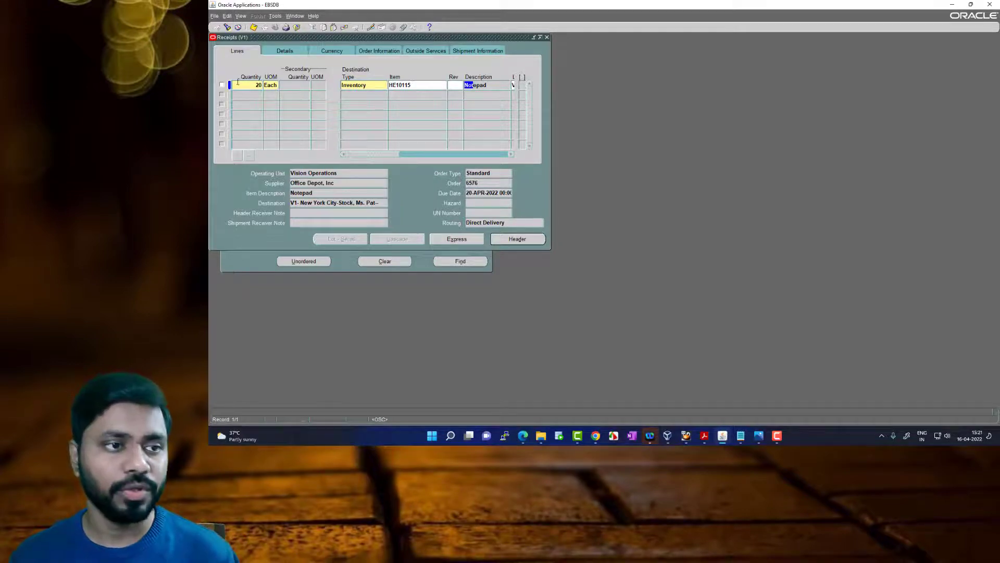
{"action": "left_click", "coordinate": [258, 85]}
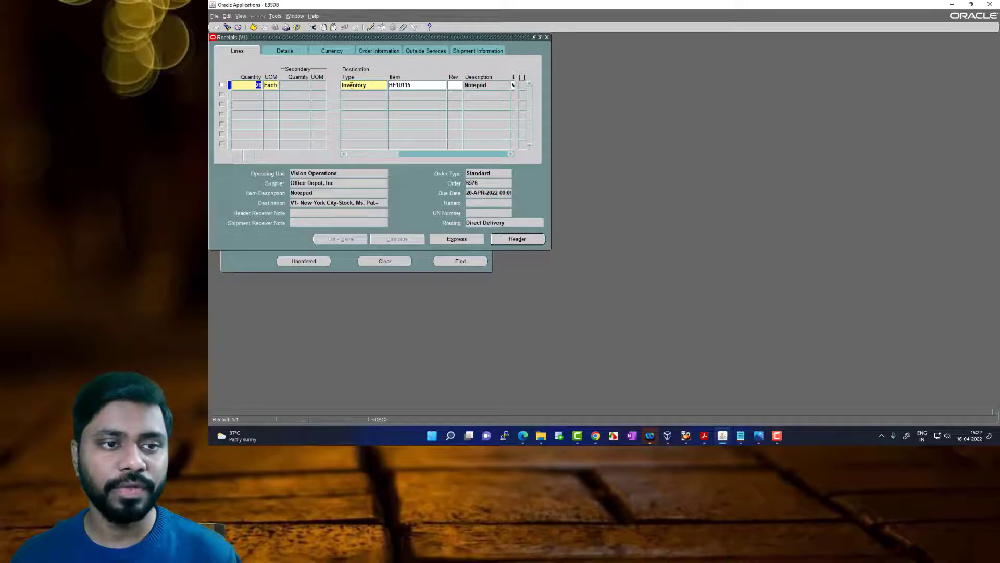
{"action": "mouse_move", "coordinate": [384, 155]}
{"action": "left_mouse_down"}
{"action": "mouse_move", "coordinate": [510, 152]}
{"action": "mouse_move", "coordinate": [398, 153]}
{"action": "left_mouse_up"}
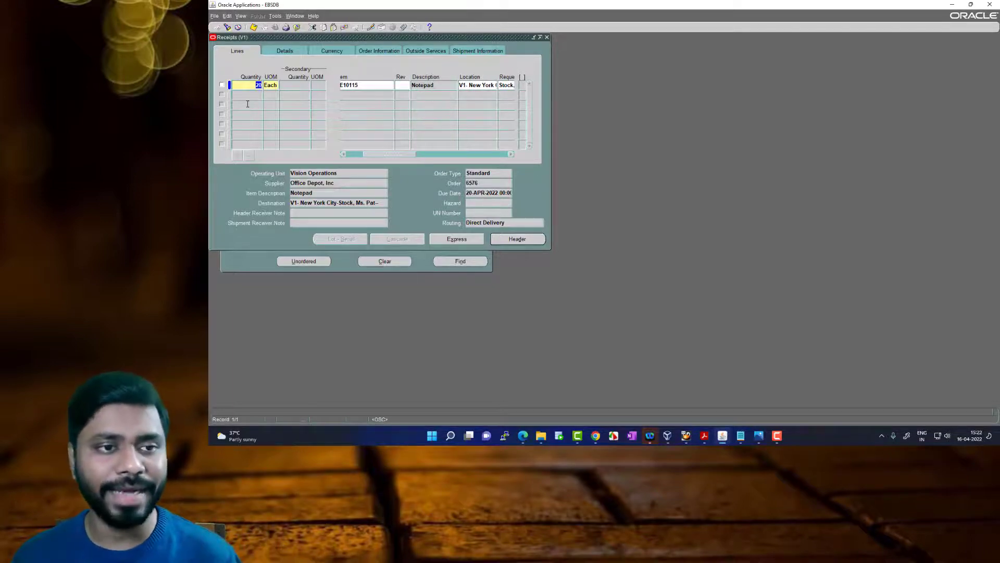
{"action": "left_click_drag", "start_coordinate": [406, 153], "coordinate": [390, 154]}
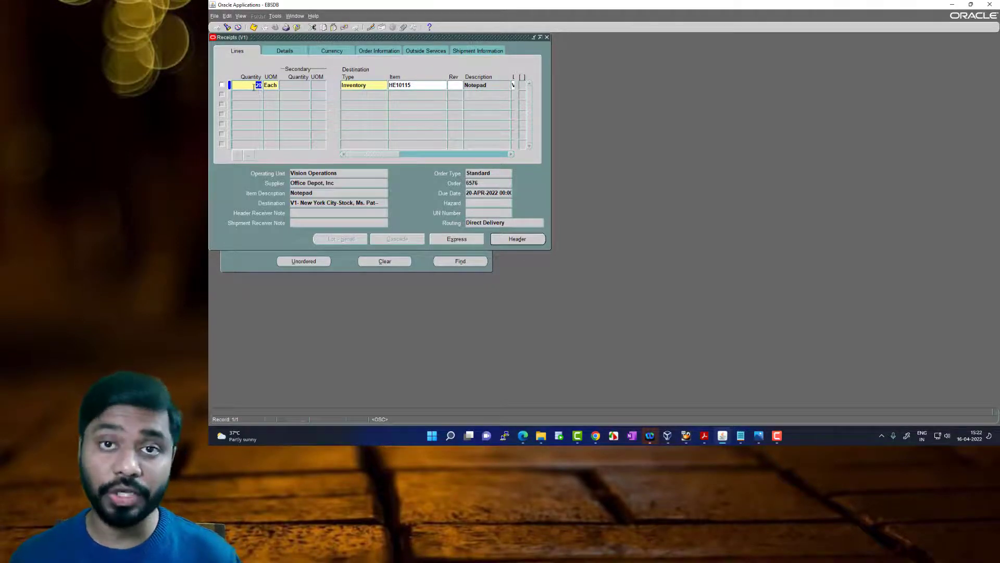
Try partial receipt quantities of 10 and 15 on the notepad line
{"action": "type", "text": "10"}
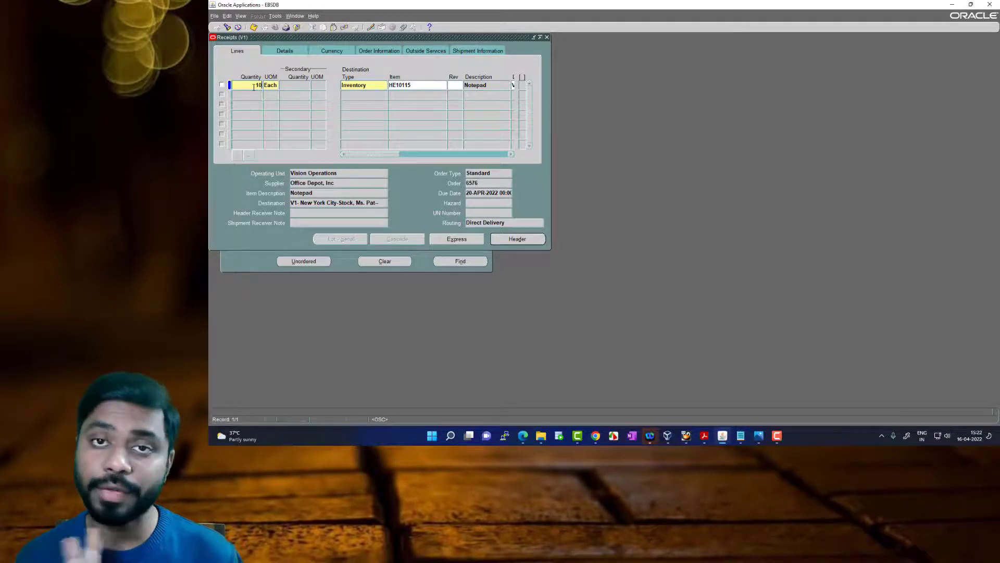
{"action": "key", "text": "Tab"}
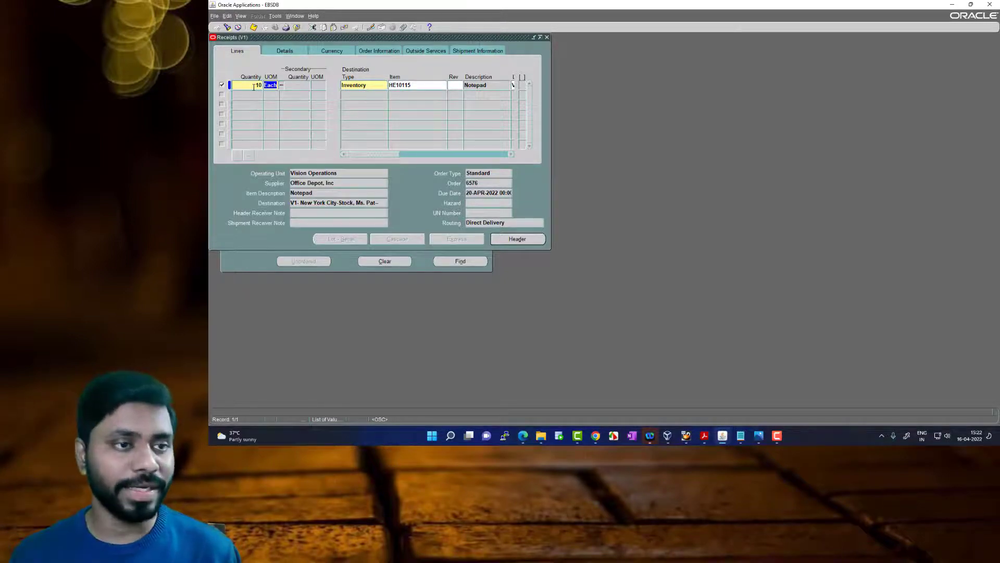
{"action": "left_click", "coordinate": [253, 87]}
{"action": "type", "text": "15"}
{"action": "key", "text": "Tab"}
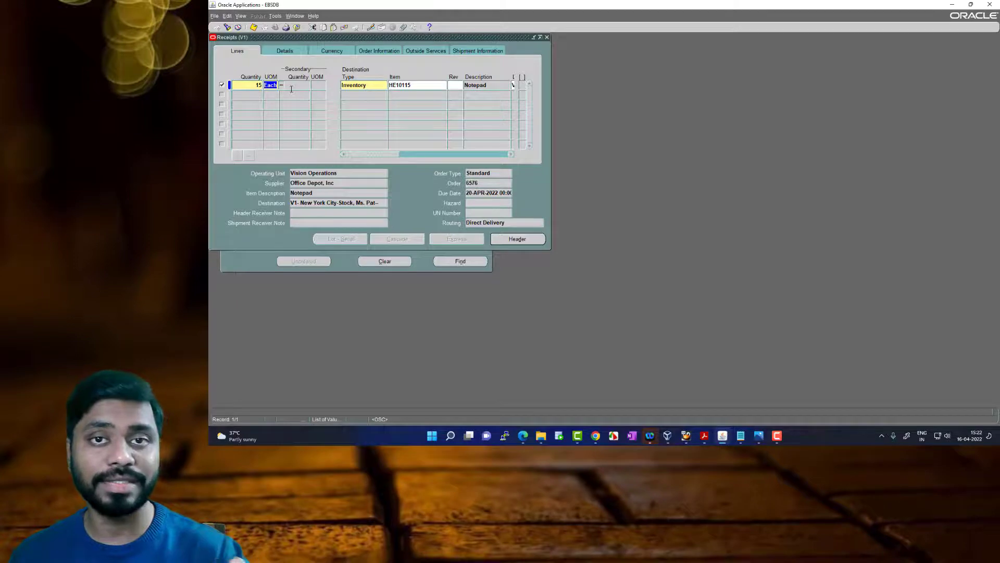
Set the notepad line's receipt quantity to 30 and dismiss the tolerance note
{"action": "key", "text": "shift+Tab"}
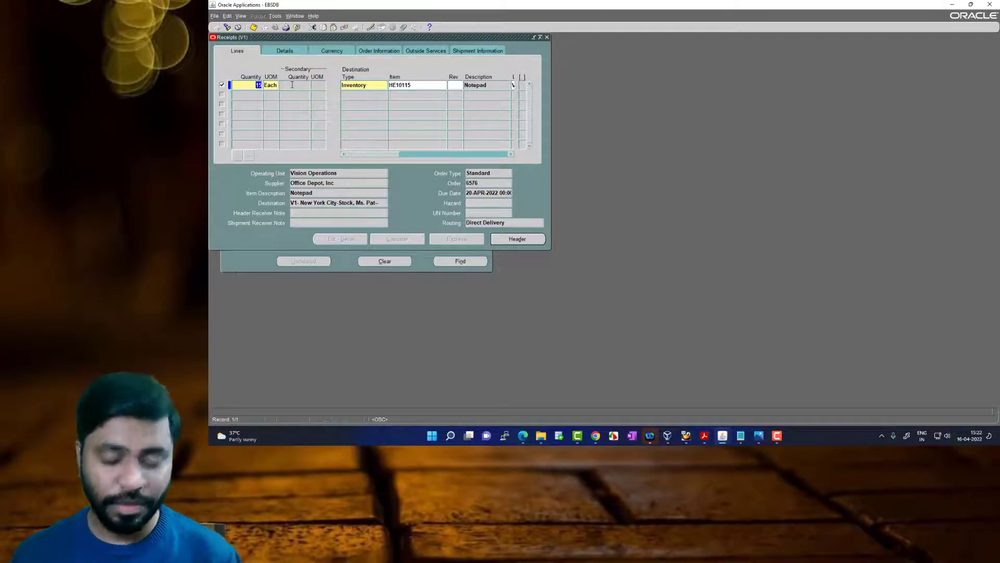
{"action": "type", "text": "30"}
{"action": "key", "text": "Tab"}
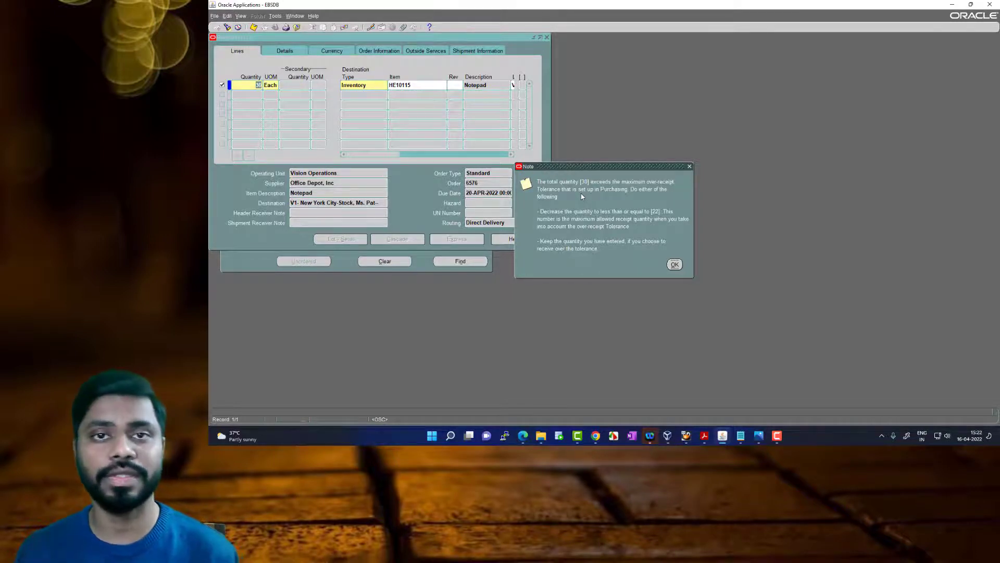
{"action": "left_click", "coordinate": [675, 265]}
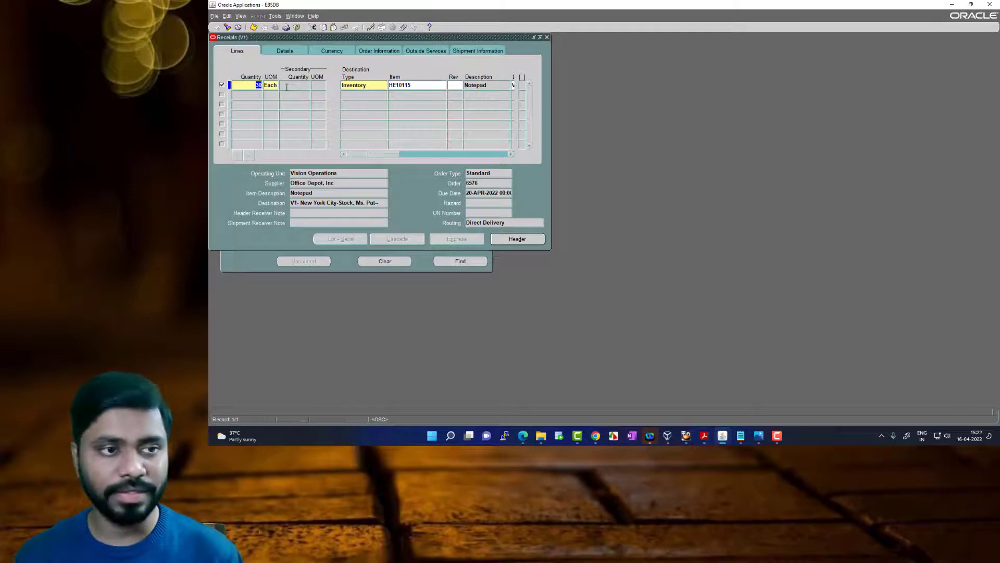
Set the notepad line's receipt quantity to 20 with Stores as the subinventory, and save the receipt
{"action": "type", "text": "20"}
{"action": "key", "text": "Tab"}
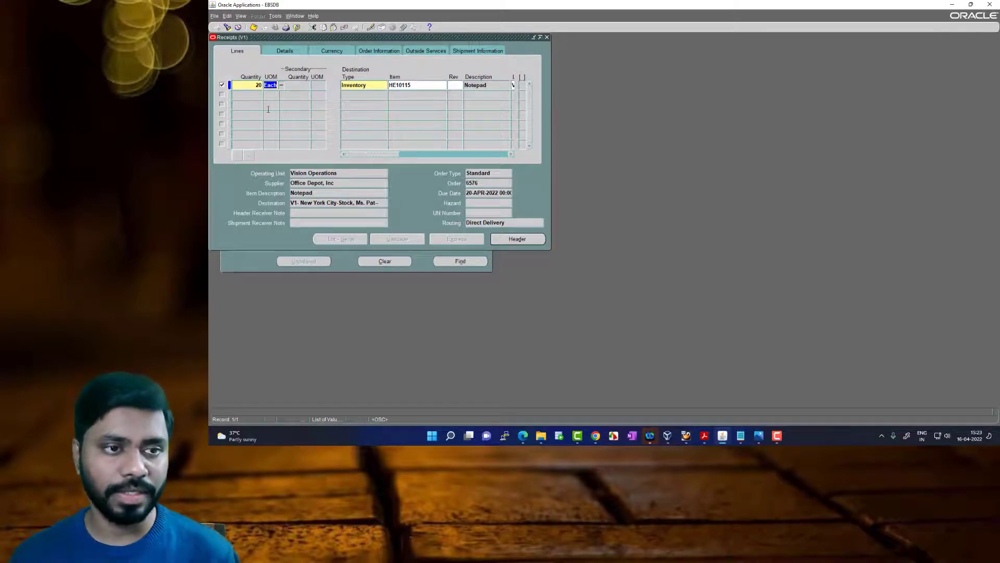
{"action": "key", "text": "Tab"}
{"action": "key", "text": "Tab"}
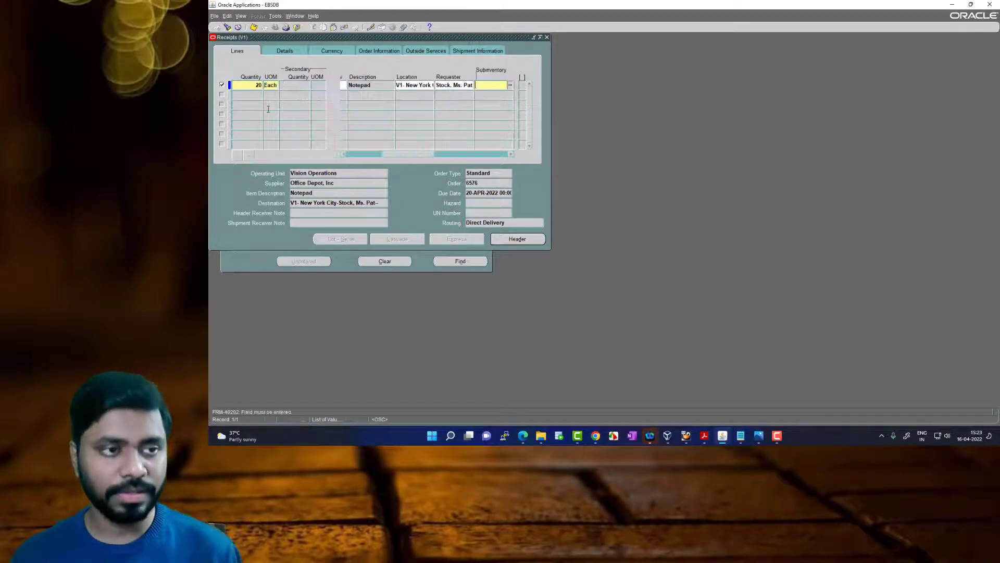
{"action": "left_click", "coordinate": [510, 85]}
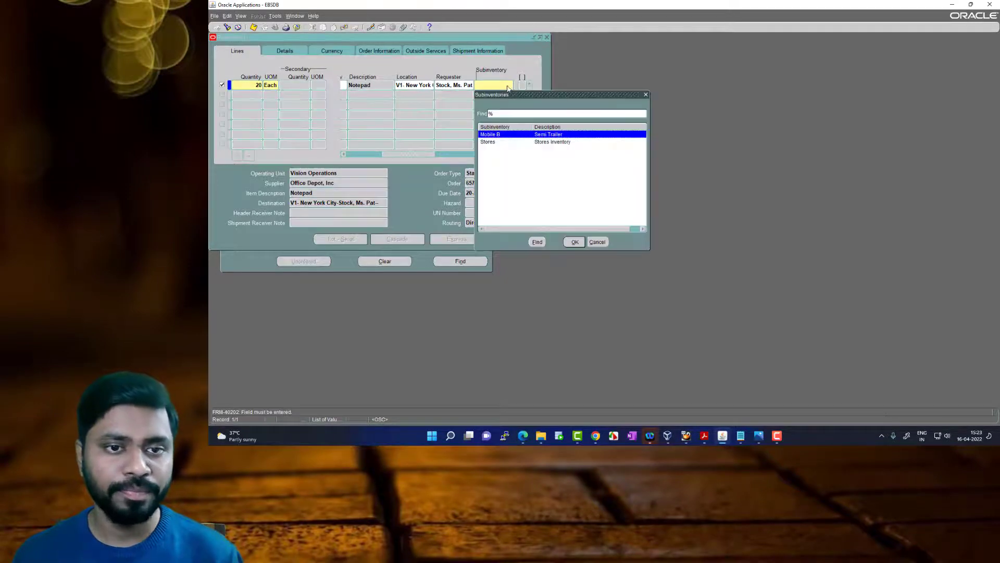
{"action": "left_click", "coordinate": [561, 144]}
{"action": "left_click", "coordinate": [575, 242]}
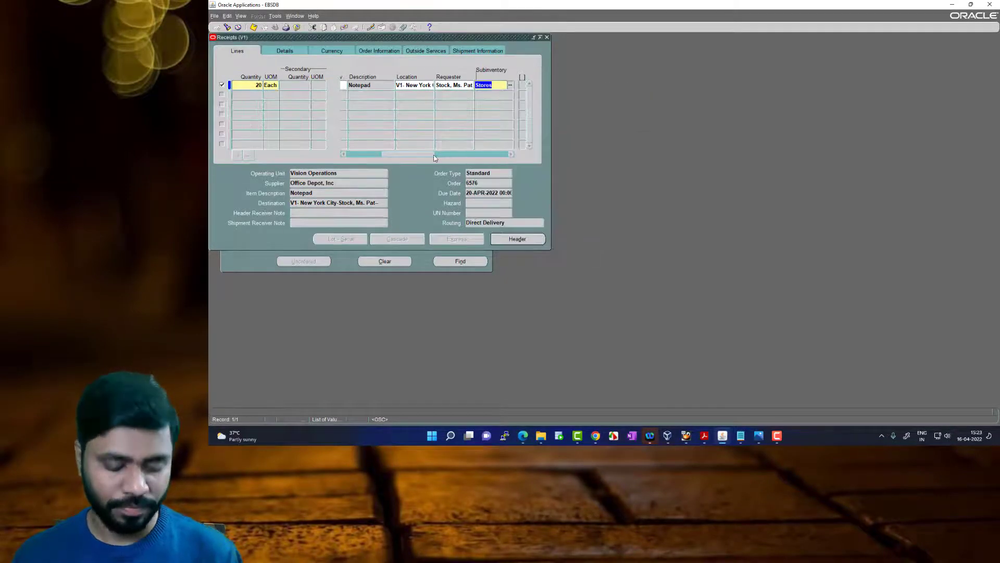
{"action": "key", "text": "ctrl+s"}
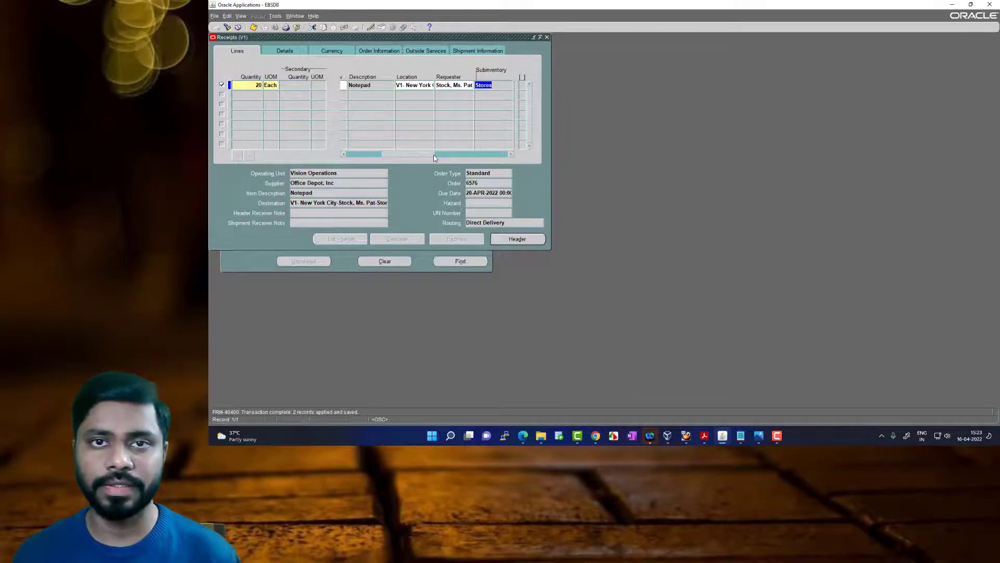
Switch to the Automated Business Processes PDF in Acrobat Reader to review the Stores section on the Goods Received Note, and return to Oracle Applications
{"action": "left_click", "coordinate": [704, 436]}
{"action": "scroll", "coordinate": [546, 327], "scroll_direction": "down", "scroll_amount": 2}
{"action": "scroll", "coordinate": [546, 327], "scroll_direction": "down", "scroll_amount": 1}
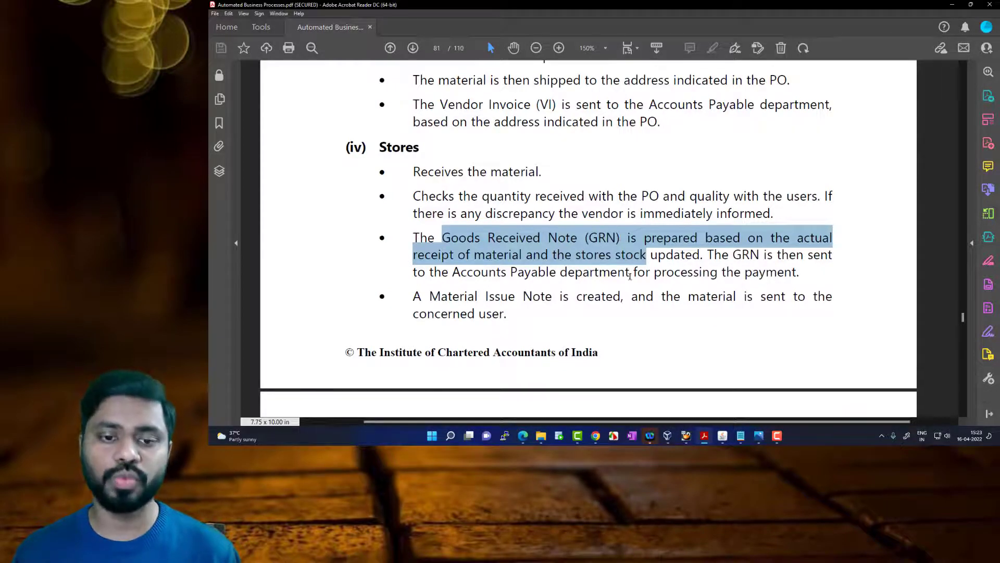
{"action": "scroll", "coordinate": [598, 297], "scroll_direction": "down", "scroll_amount": 2}
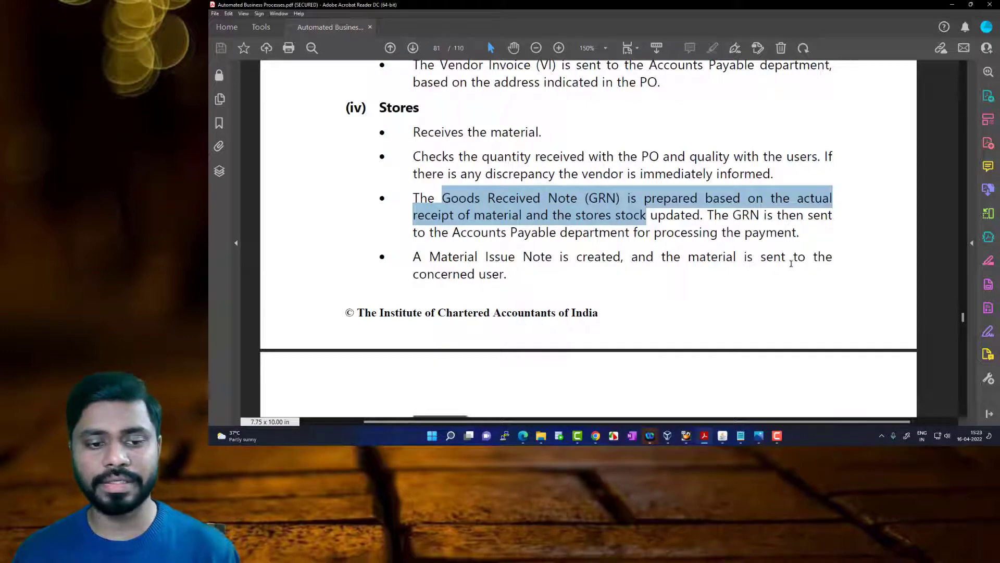
{"action": "left_click", "coordinate": [724, 438]}
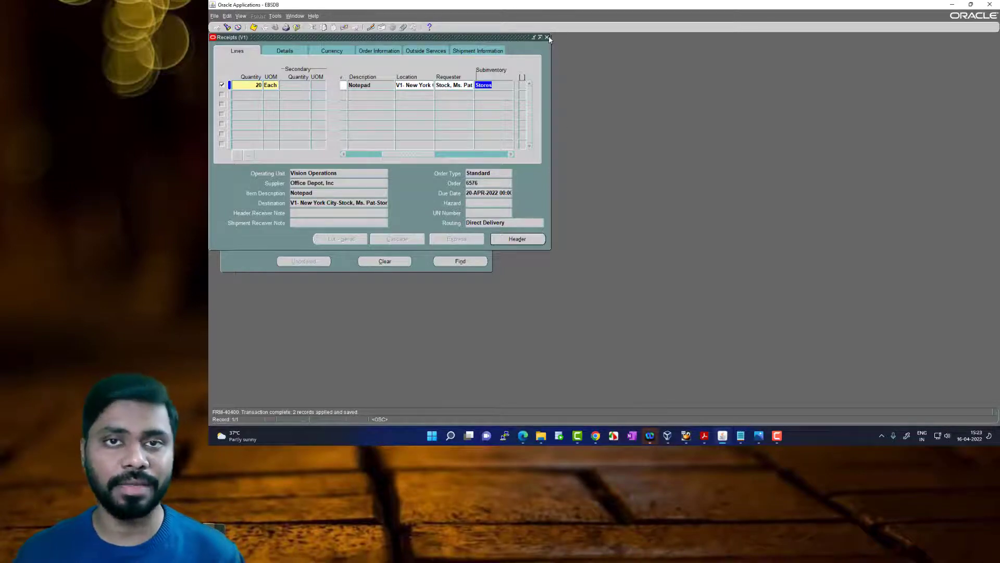
Switch to the PDF, review the Procure to Pay flow, and select the Vendor section's text about sending the Vendor Invoice to Accounts Payable
{"action": "left_click", "coordinate": [704, 435]}
{"action": "scroll", "coordinate": [583, 337], "scroll_direction": "down", "scroll_amount": 5}
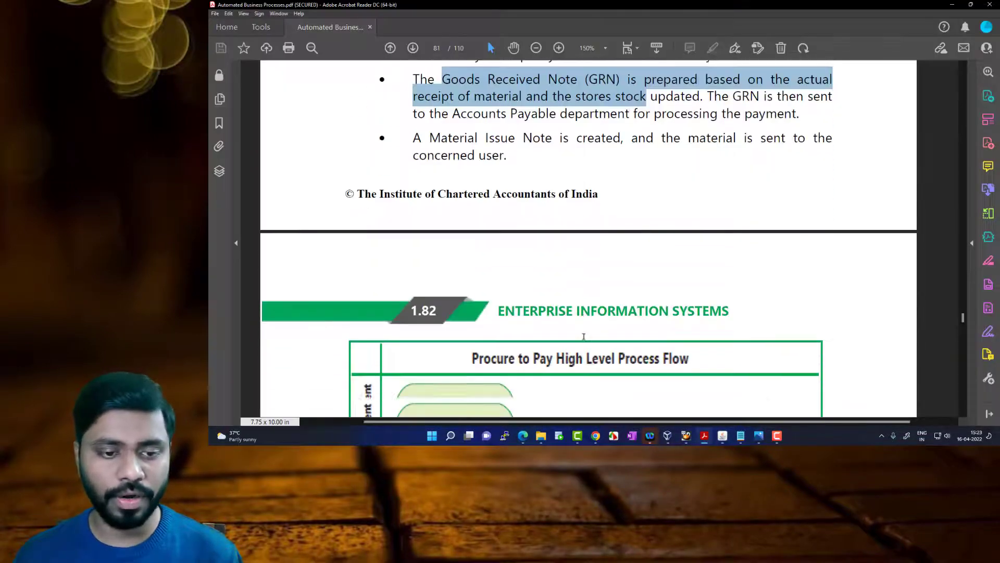
{"action": "scroll", "coordinate": [583, 336], "scroll_direction": "down", "scroll_amount": 10}
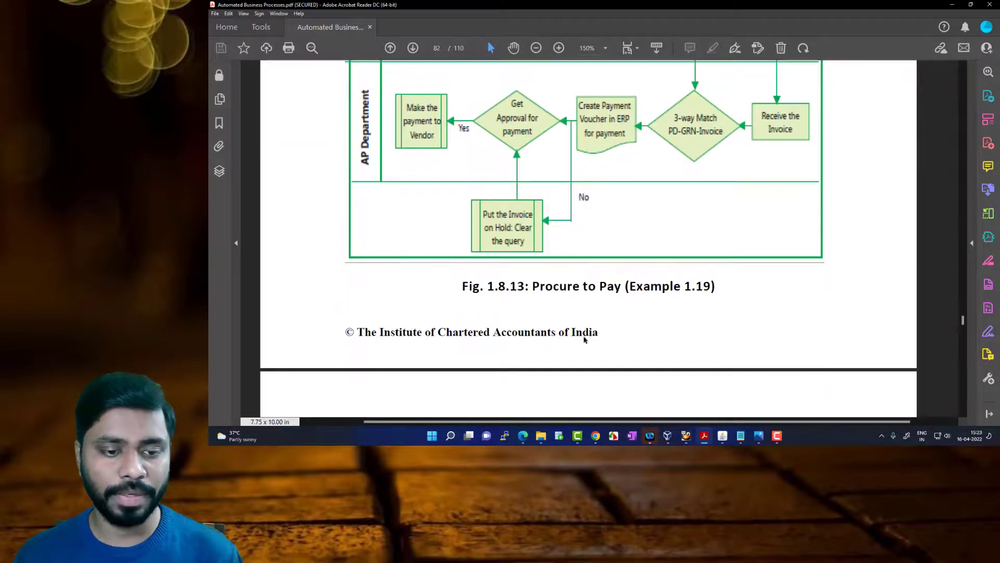
{"action": "scroll", "coordinate": [493, 280], "scroll_direction": "down", "scroll_amount": 2}
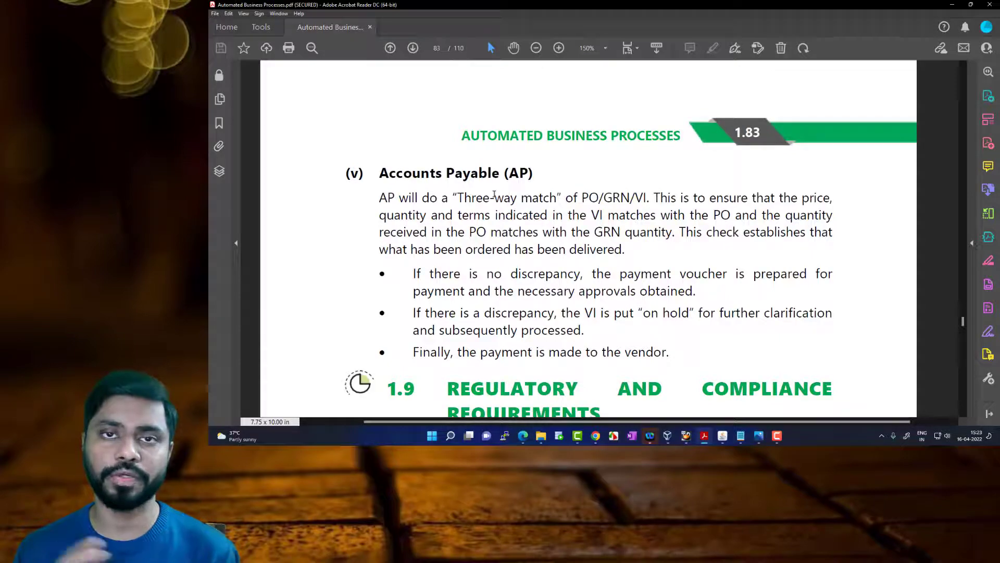
{"action": "scroll", "coordinate": [494, 195], "scroll_direction": "up", "scroll_amount": 20}
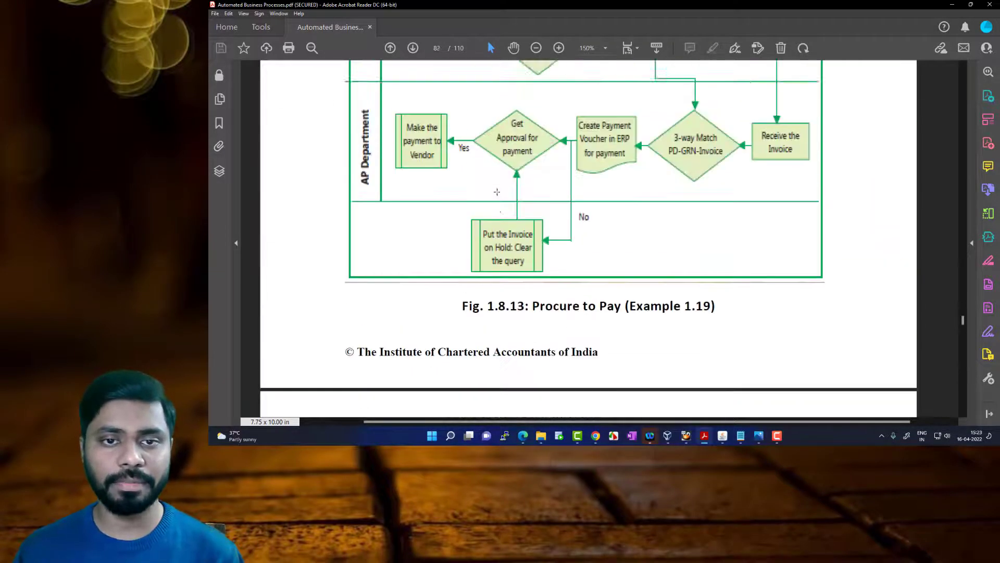
{"action": "scroll", "coordinate": [496, 193], "scroll_direction": "up", "scroll_amount": 15}
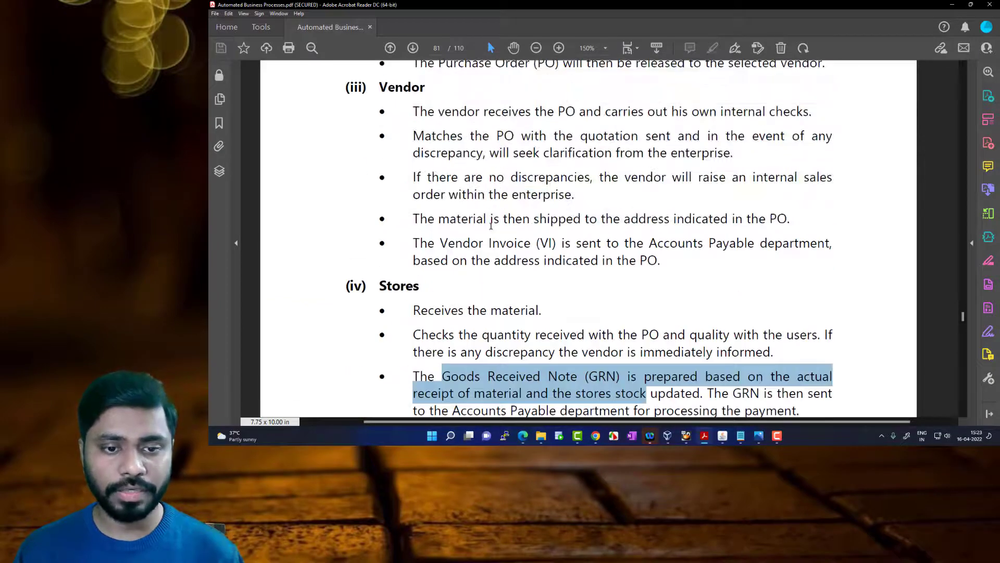
{"action": "left_click_drag", "start_coordinate": [441, 243], "coordinate": [788, 250]}
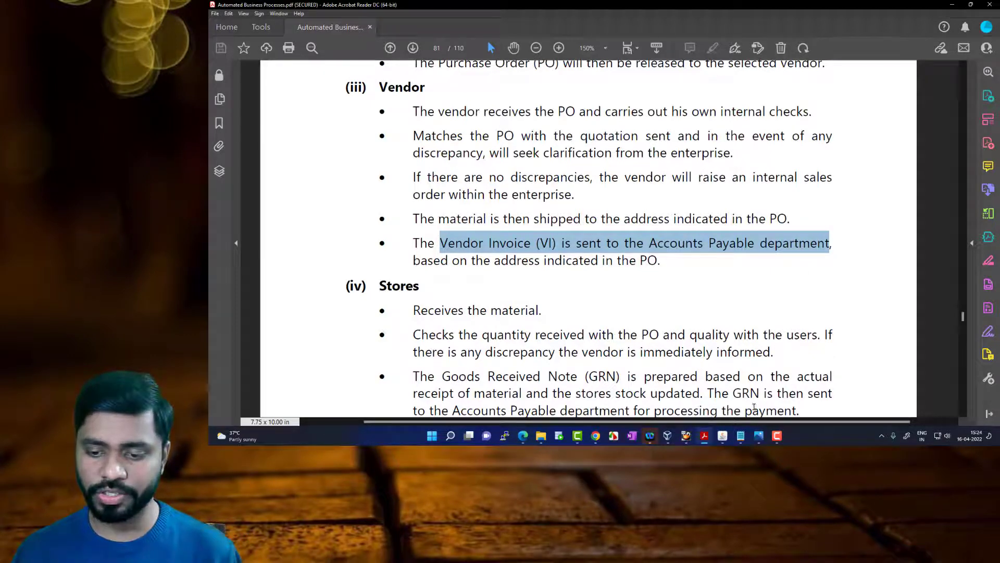
Select the "Three-way match" of PO/GRN/VI statement in the Accounts Payable section, and switch back to Oracle Applications
{"action": "scroll", "coordinate": [740, 409], "scroll_direction": "down", "scroll_amount": 8}
{"action": "scroll", "coordinate": [707, 405], "scroll_direction": "down", "scroll_amount": 10}
{"action": "scroll", "coordinate": [704, 402], "scroll_direction": "down", "scroll_amount": 10}
{"action": "scroll", "coordinate": [701, 399], "scroll_direction": "down", "scroll_amount": 3}
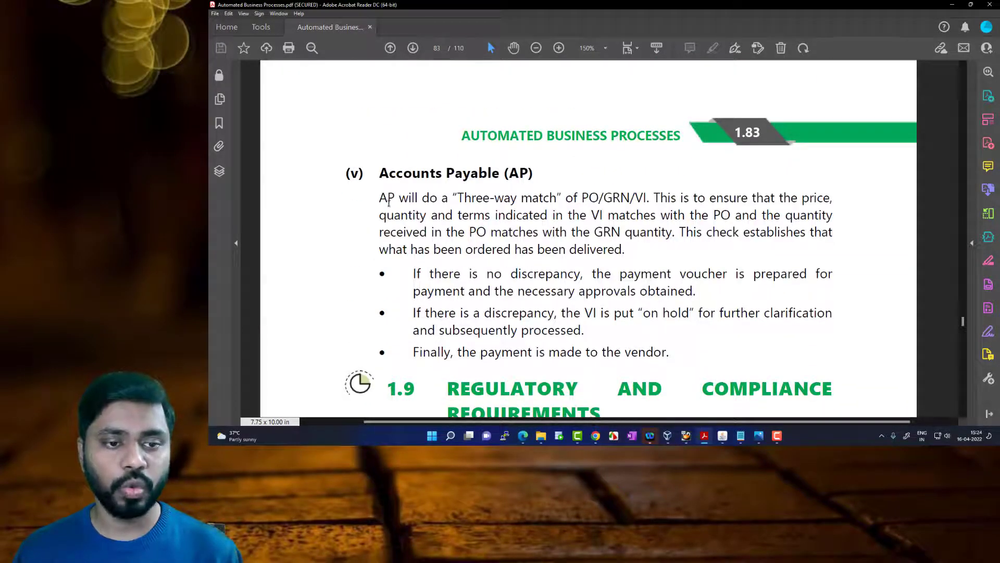
{"action": "left_click_drag", "start_coordinate": [380, 199], "coordinate": [645, 201]}
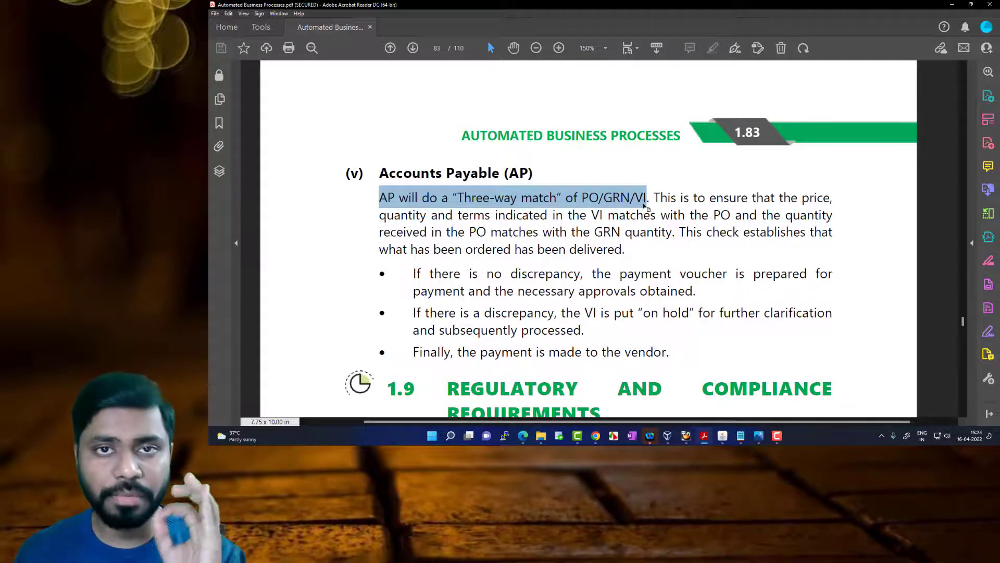
{"action": "left_click", "coordinate": [723, 435]}
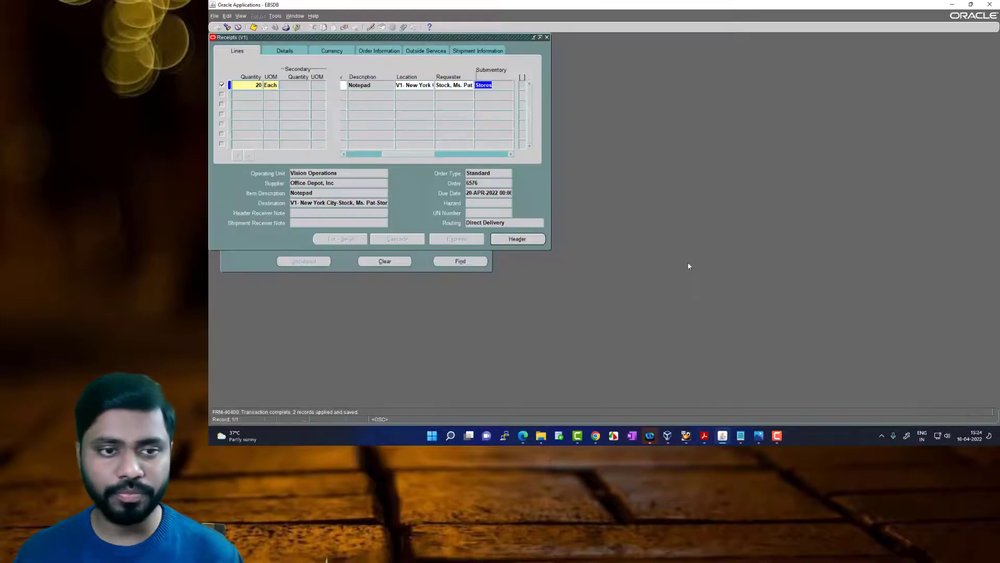
Close the Receipts form and expand the Purchase Orders functions in the Navigator
{"action": "left_click", "coordinate": [547, 37]}
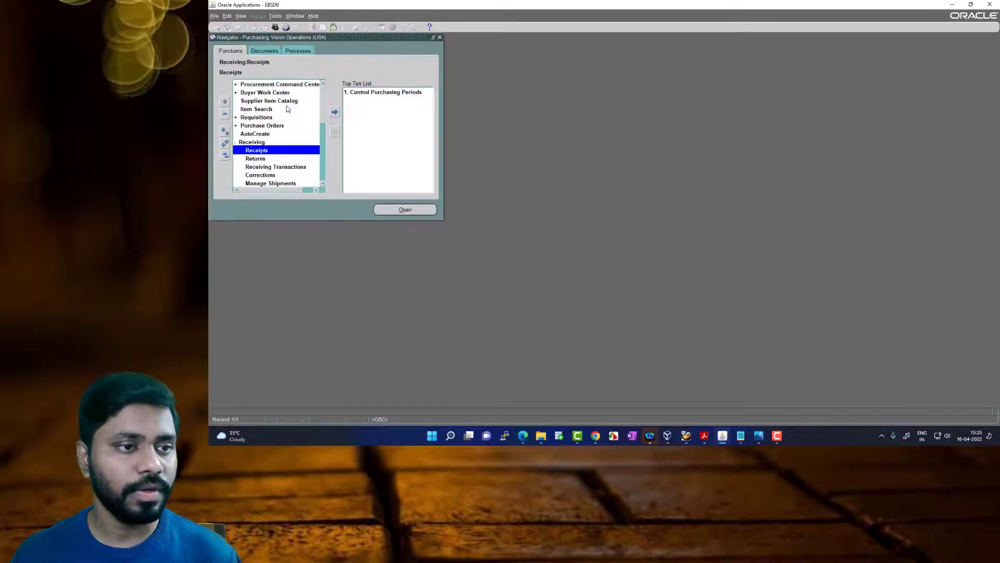
{"action": "double_click", "coordinate": [267, 125]}
{"action": "double_click", "coordinate": [269, 142]}
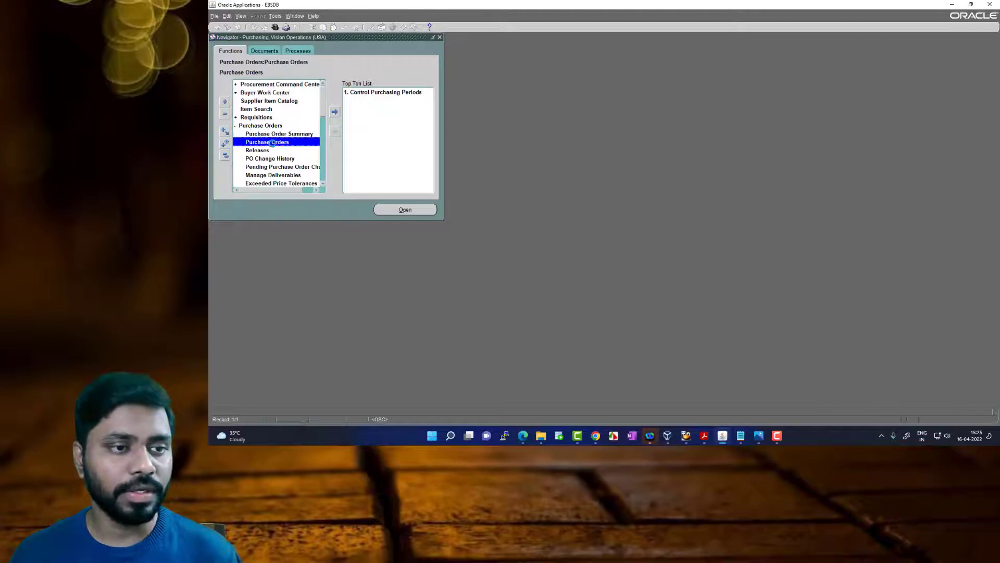
{"action": "left_click", "coordinate": [229, 27]}
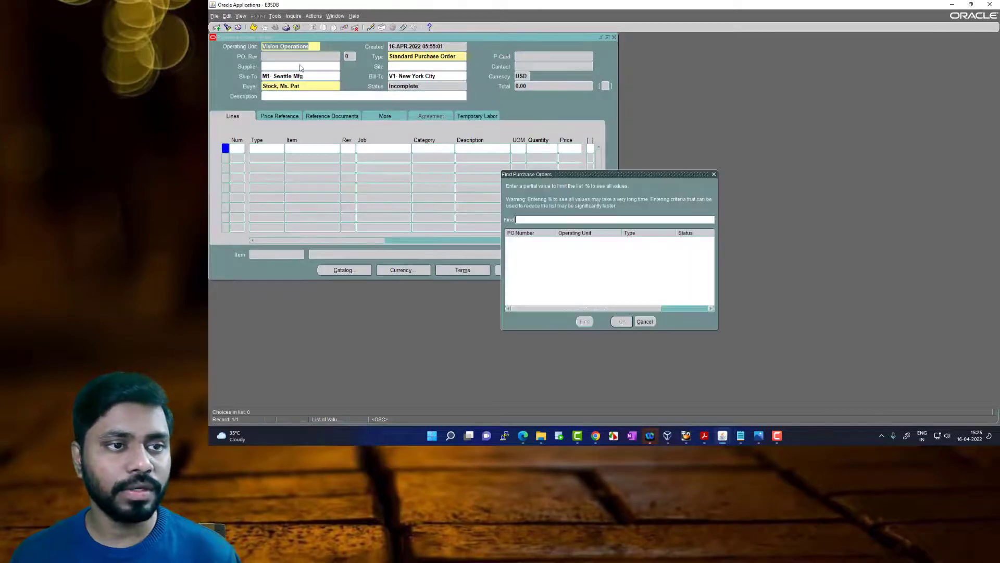
{"action": "left_click", "coordinate": [644, 322]}
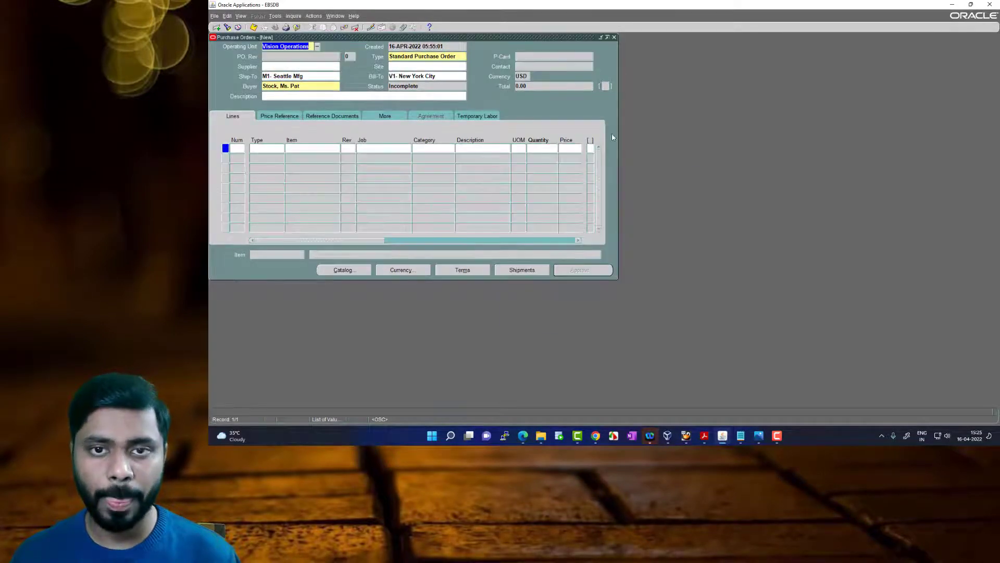
{"action": "left_click", "coordinate": [614, 37]}
Find the purchase order header through Purchase Order Summary, using the purchase order number noted in Notepad
{"action": "double_click", "coordinate": [289, 135]}
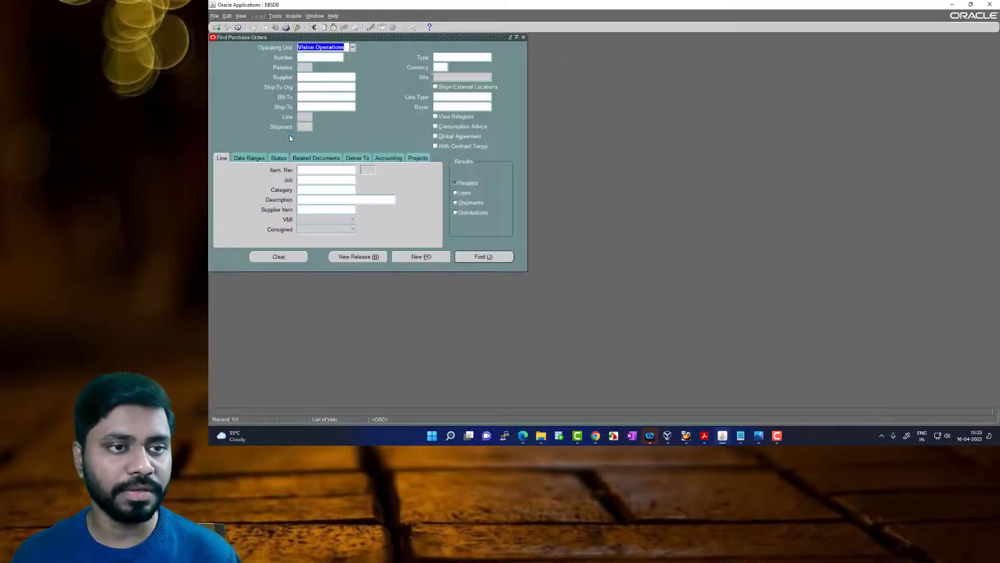
{"action": "mouse_move", "coordinate": [739, 438]}
{"action": "left_click", "coordinate": [765, 409]}
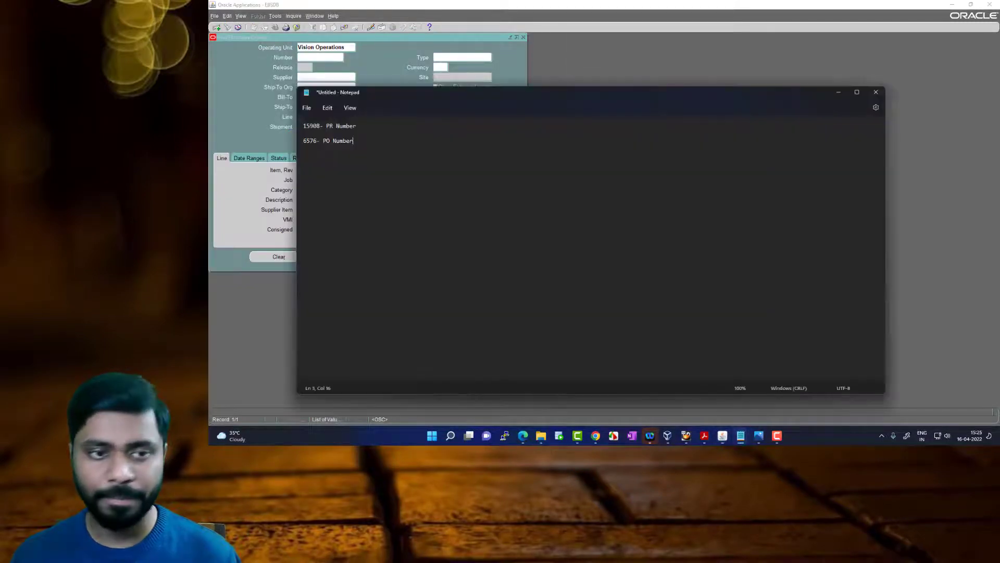
{"action": "left_click", "coordinate": [317, 60]}
{"action": "type", "text": "6576"}
{"action": "key", "text": "Tab"}
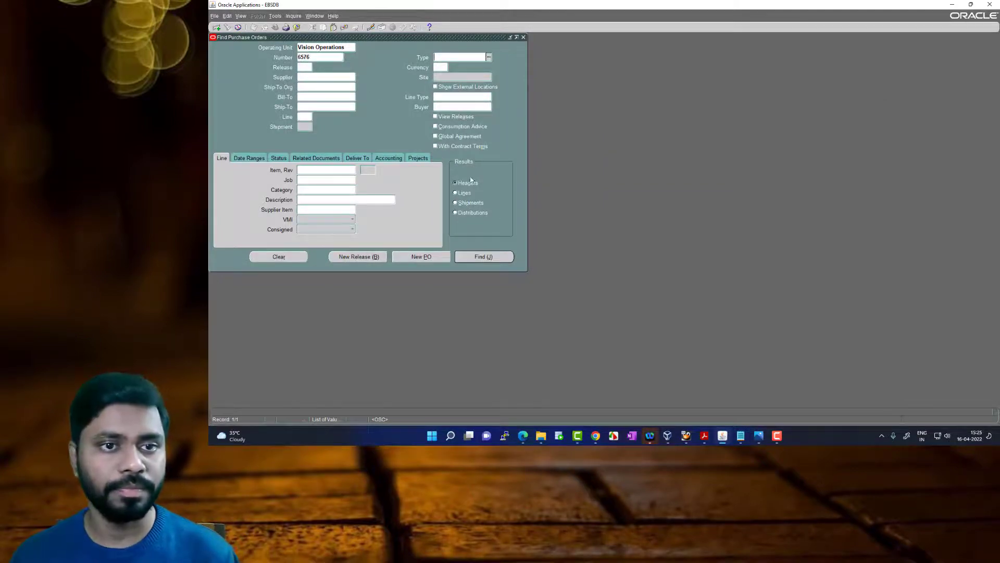
{"action": "left_click", "coordinate": [493, 259]}
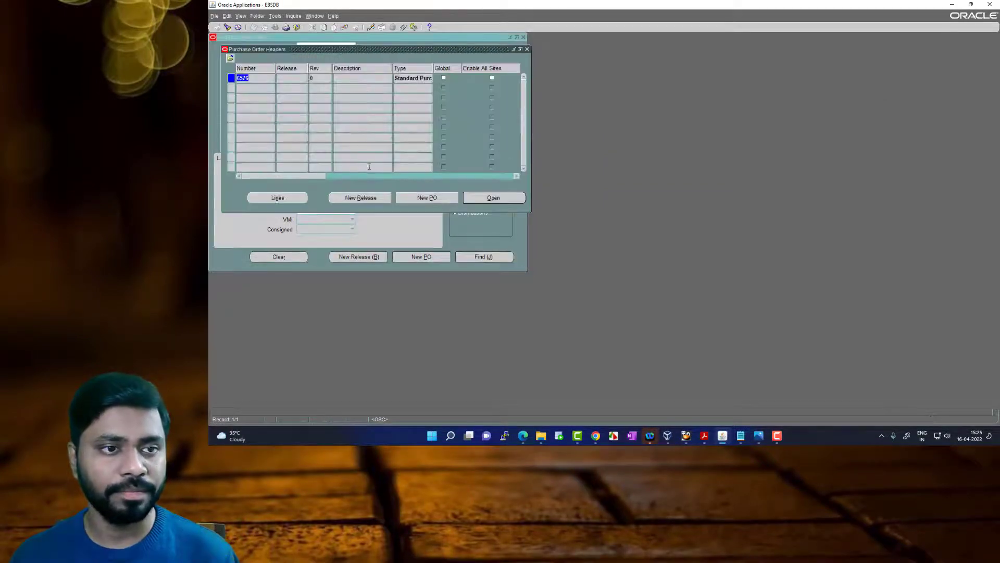
Examine the order's line shipment for its quantity ordered, due, received, accepted, rejected and billed
{"action": "left_click", "coordinate": [294, 198]}
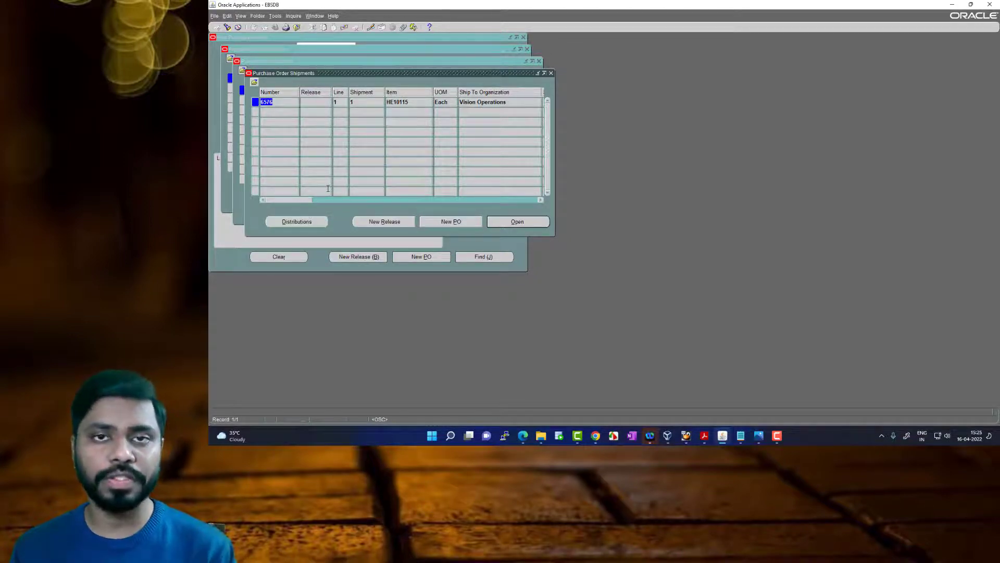
{"action": "left_click_drag", "start_coordinate": [303, 199], "coordinate": [368, 203]}
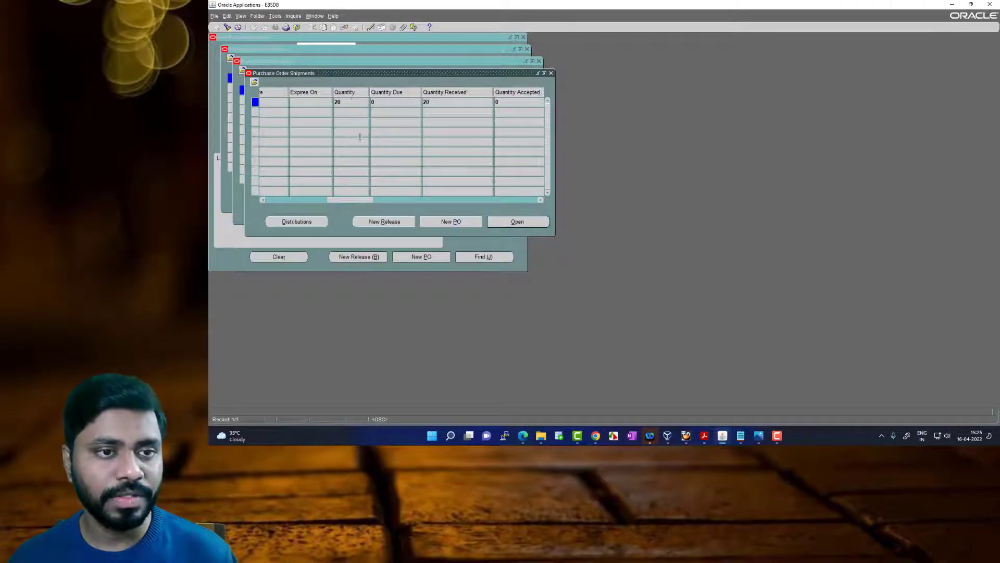
{"action": "left_click", "coordinate": [351, 103]}
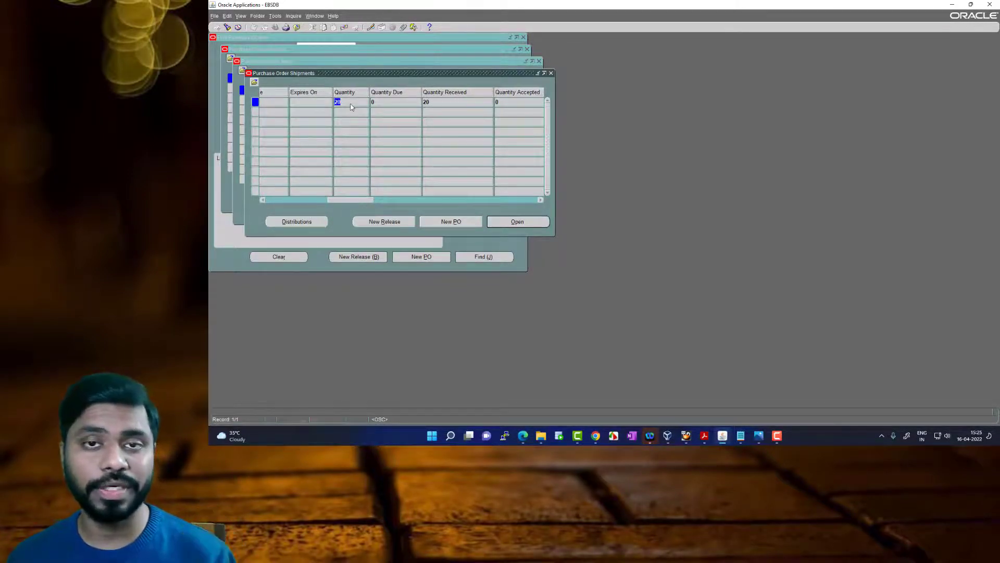
{"action": "left_click", "coordinate": [386, 104]}
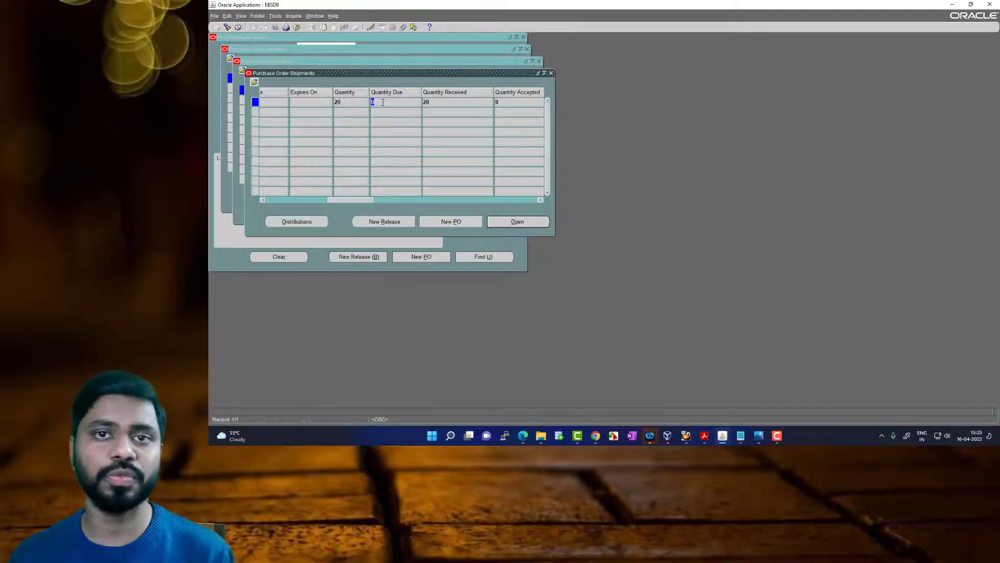
{"action": "left_click", "coordinate": [433, 103]}
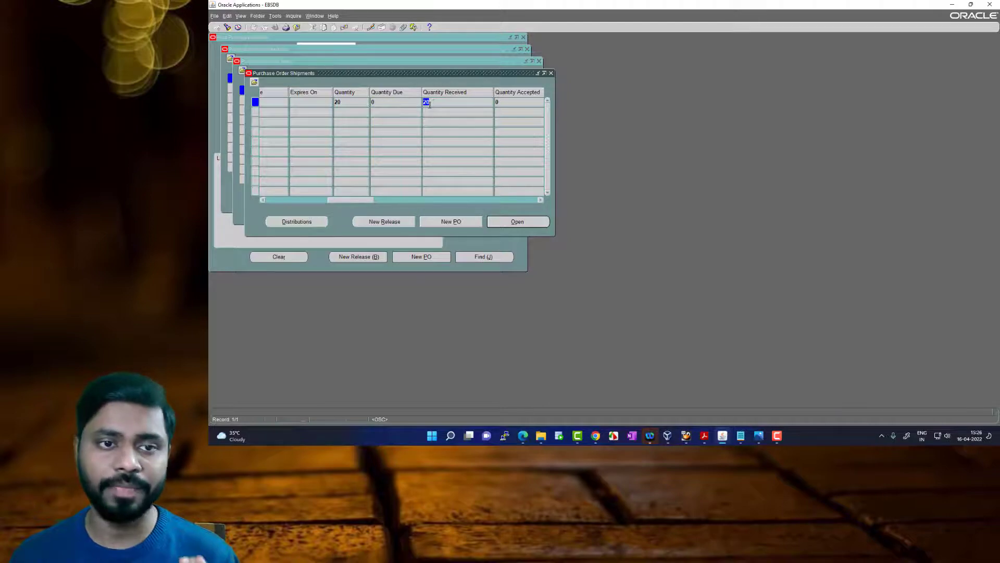
{"action": "left_click", "coordinate": [498, 103]}
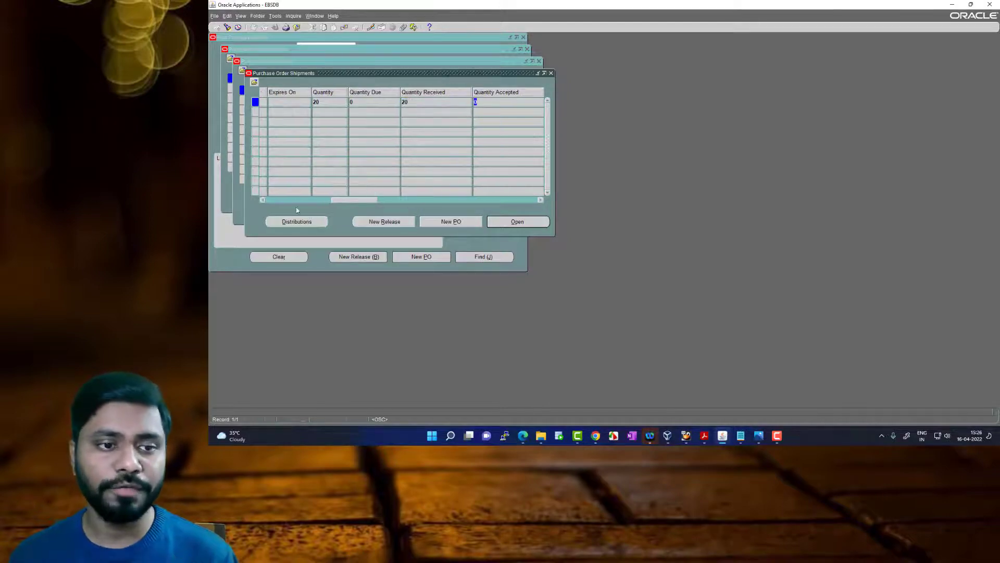
{"action": "left_click_drag", "start_coordinate": [348, 202], "coordinate": [375, 200]}
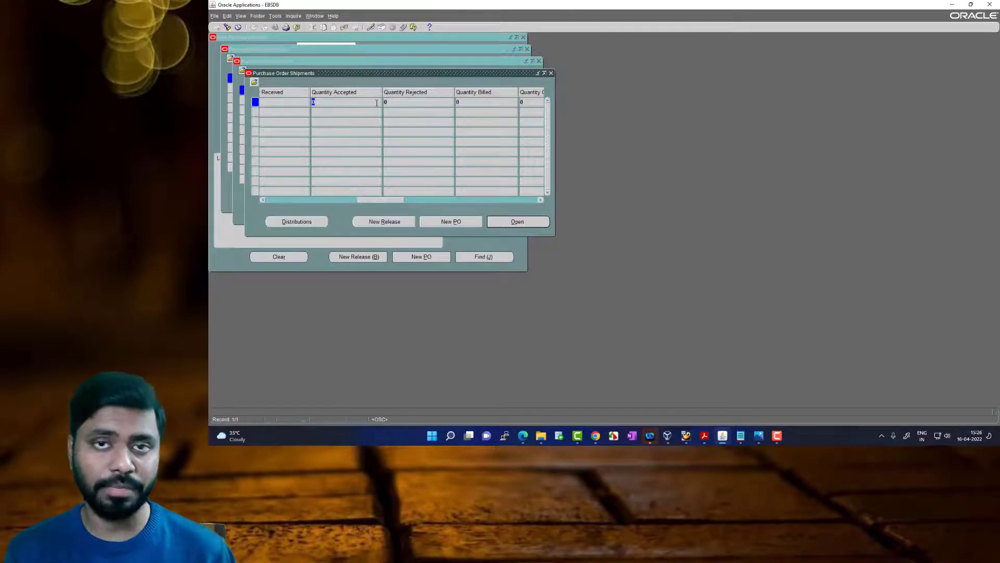
{"action": "left_click", "coordinate": [395, 100]}
{"action": "left_click", "coordinate": [407, 100]}
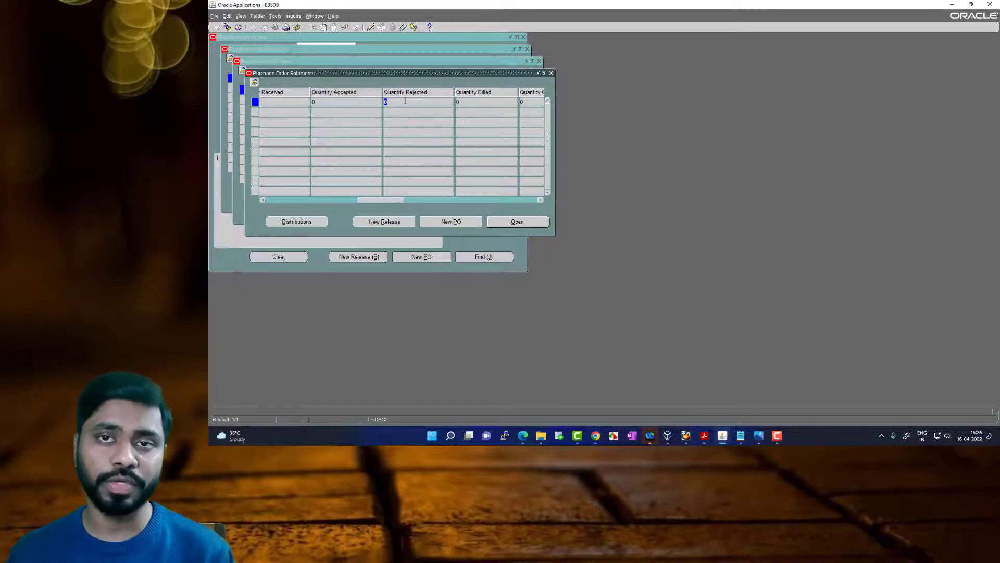
{"action": "left_click", "coordinate": [467, 103]}
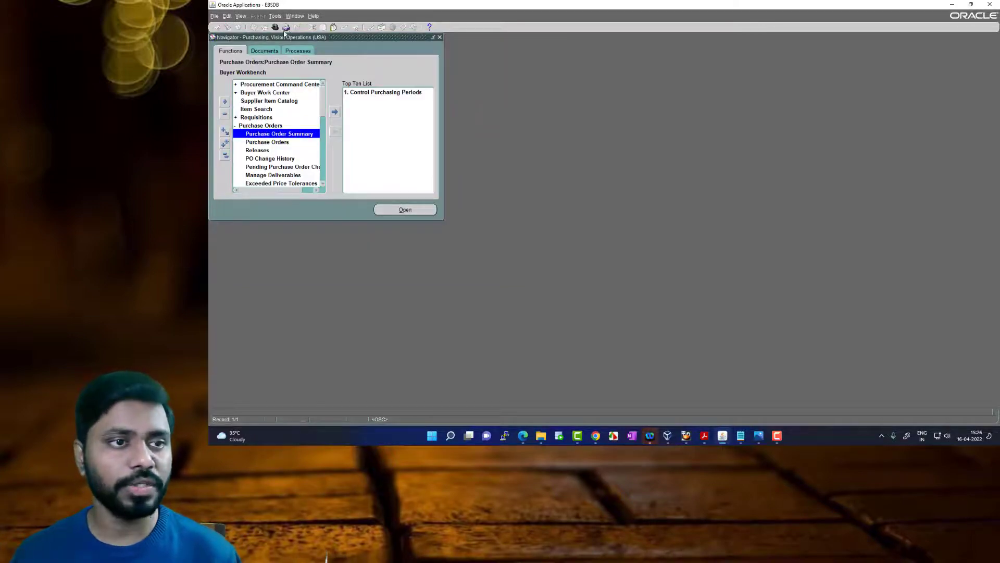
Switch to the Payables, Vision Operations (USA) responsibility and open the Invoice Workbench for invoice entry
{"action": "left_click", "coordinate": [275, 27]}
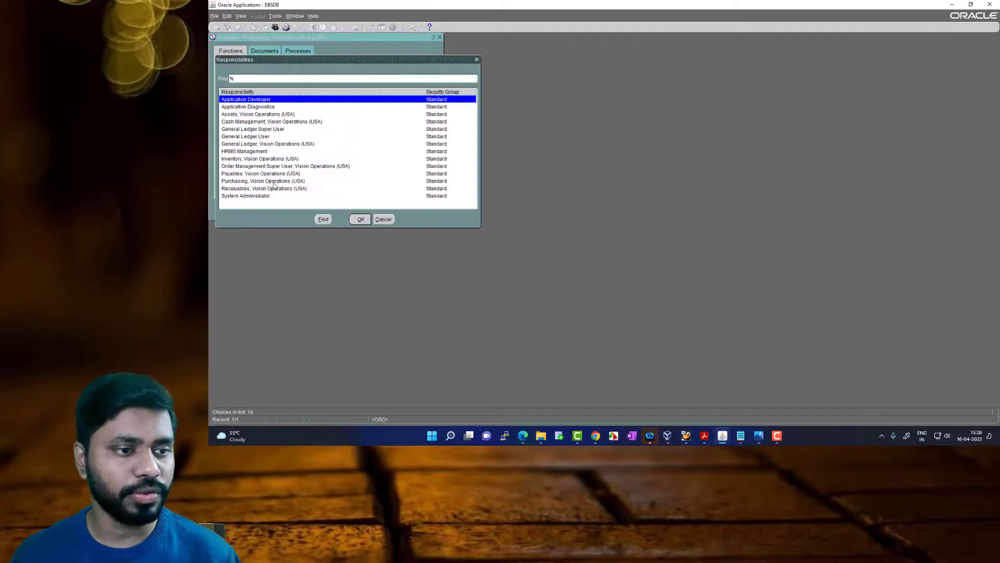
{"action": "left_click", "coordinate": [277, 174]}
{"action": "left_click", "coordinate": [360, 219]}
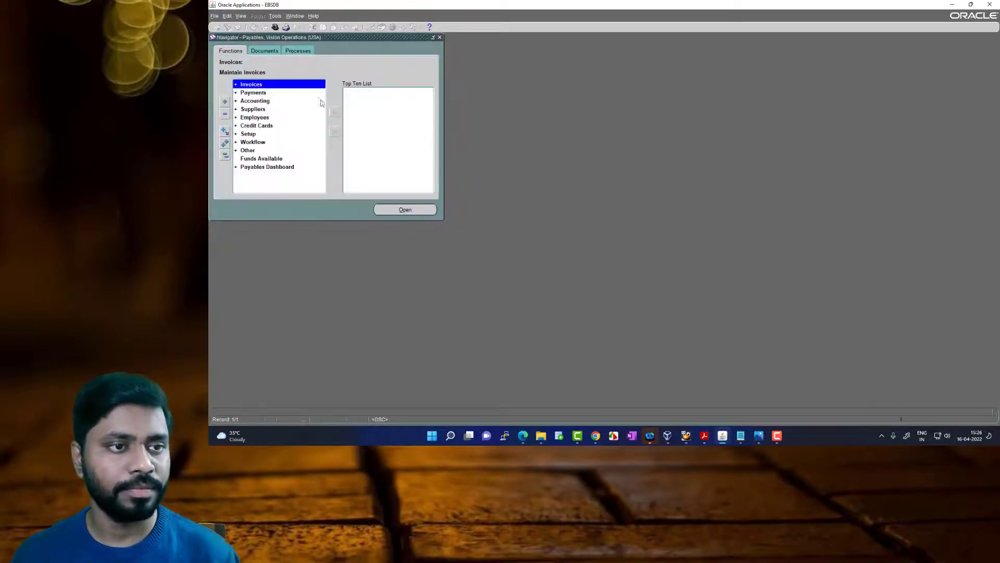
{"action": "double_click", "coordinate": [278, 86]}
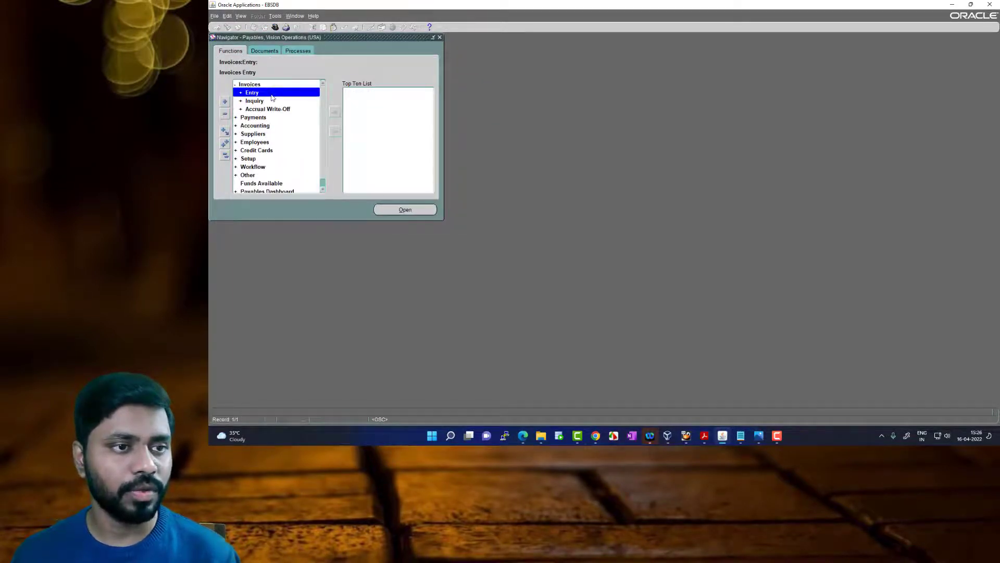
{"action": "double_click", "coordinate": [272, 94]}
{"action": "left_click", "coordinate": [269, 109]}
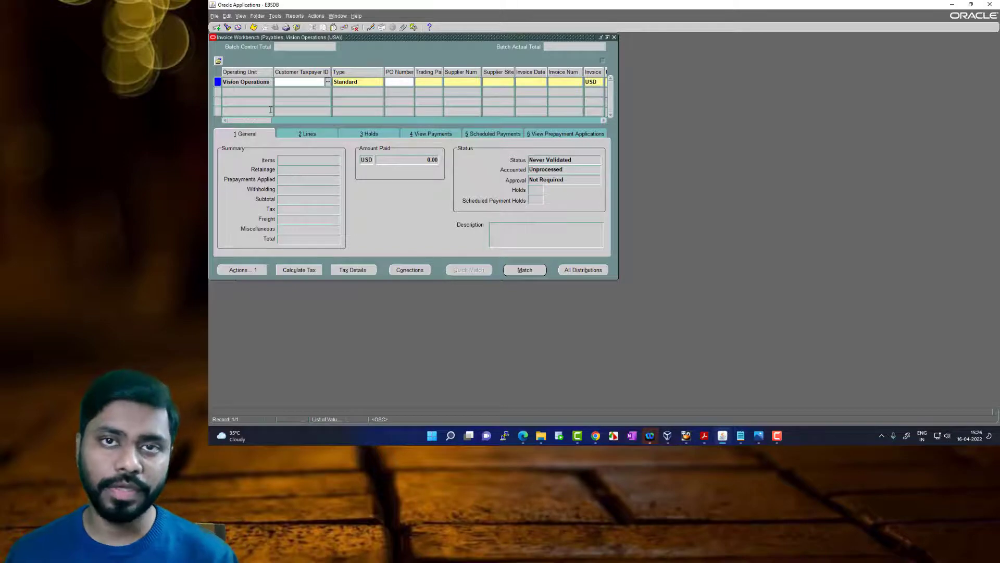
Fill in the standard invoice's supplier details by entering the purchase order number noted in Notepad
{"action": "left_click", "coordinate": [396, 83]}
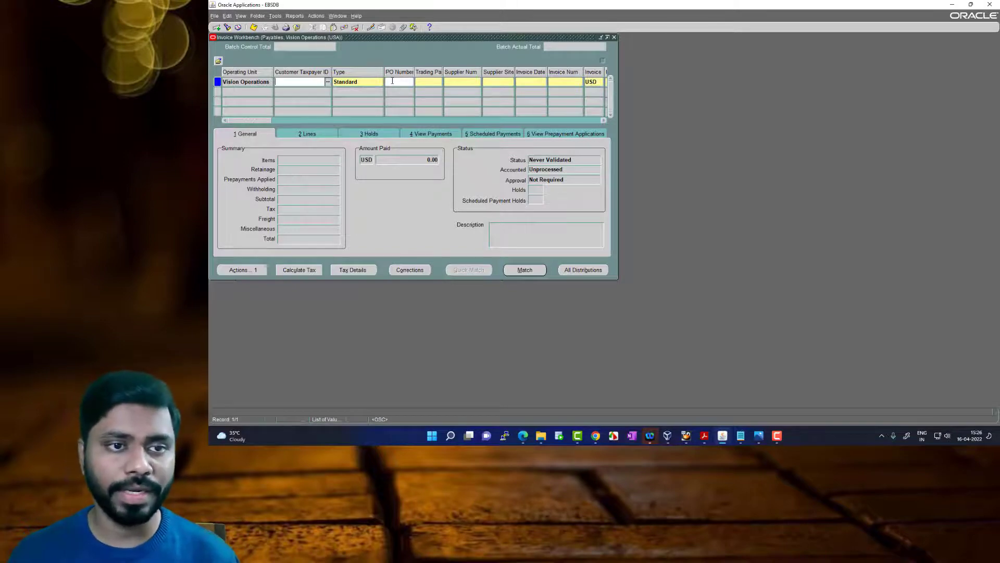
{"action": "mouse_move", "coordinate": [741, 437]}
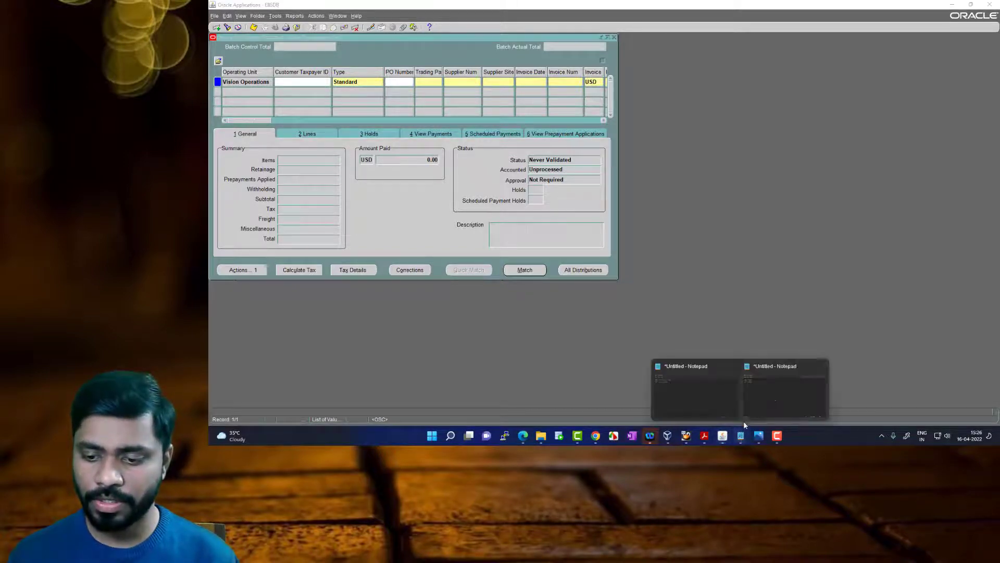
{"action": "left_click", "coordinate": [768, 385]}
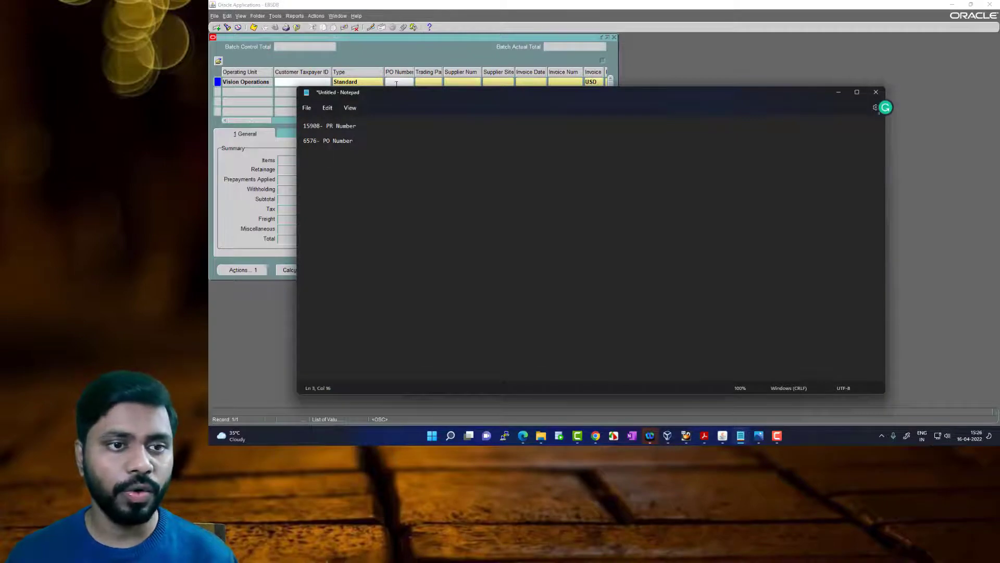
{"action": "left_click", "coordinate": [396, 83]}
{"action": "type", "text": "6576"}
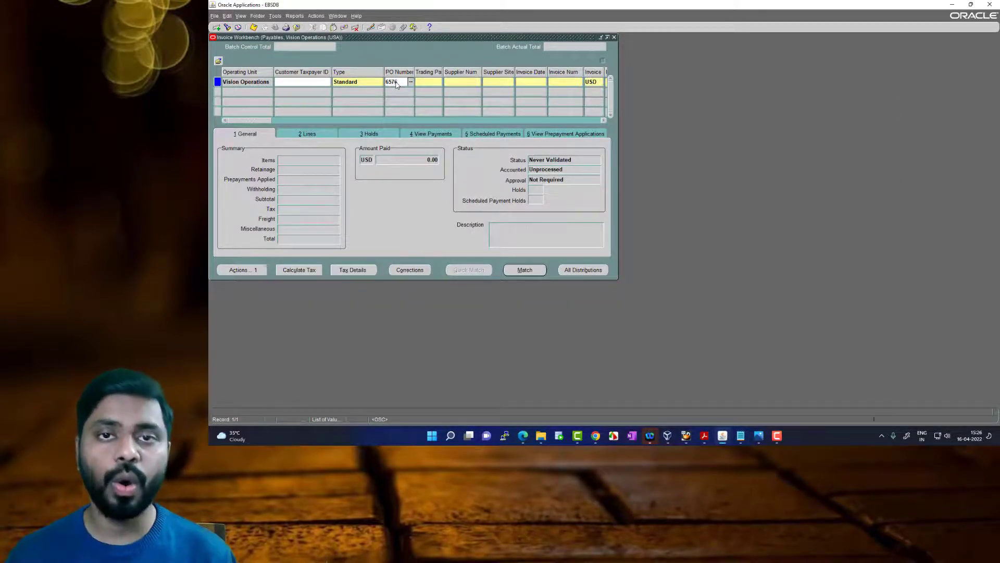
{"action": "key", "text": "Tab"}
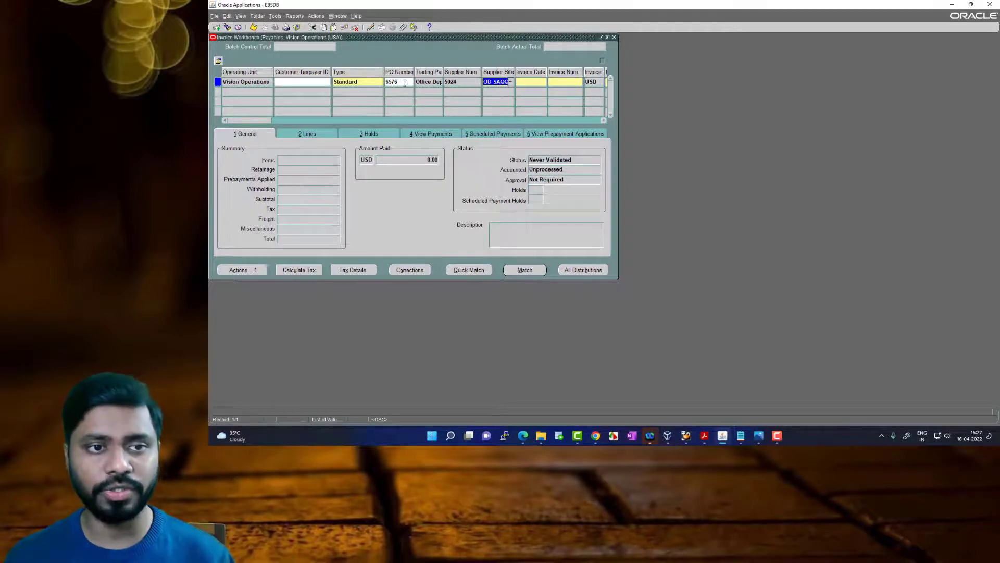
Set the invoice date to 18-APR-2022
{"action": "left_click", "coordinate": [527, 81]}
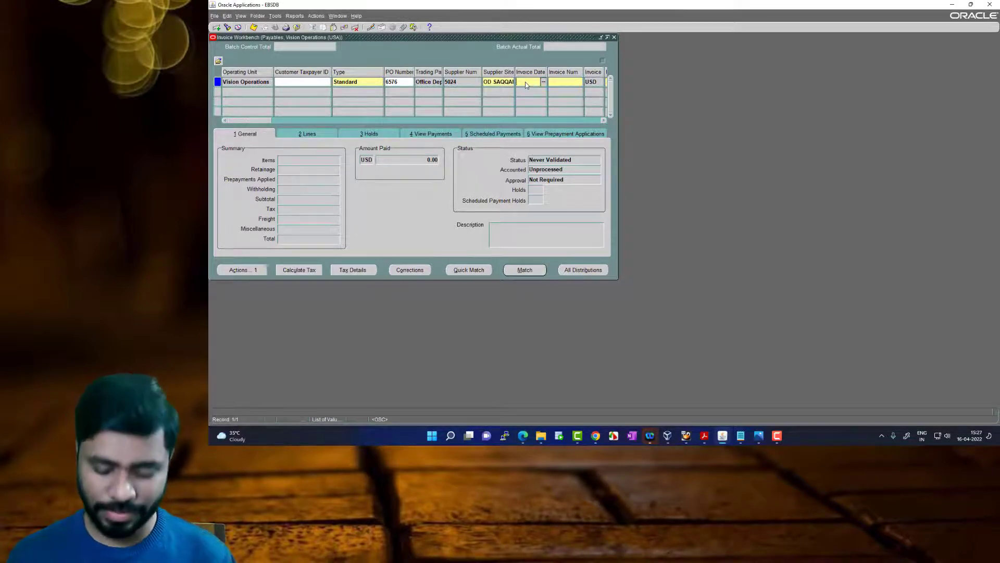
{"action": "key", "text": "ctrl+l"}
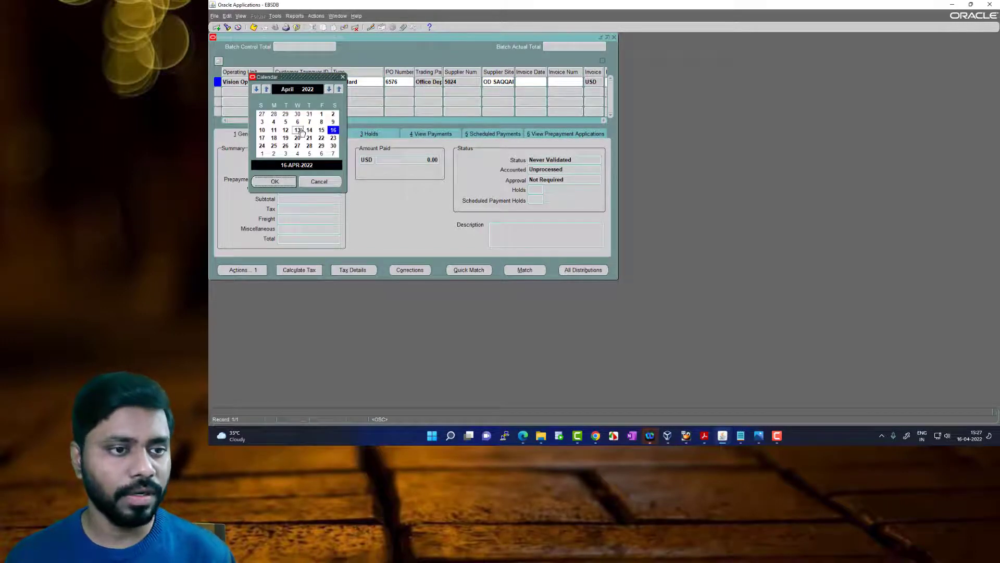
{"action": "left_click", "coordinate": [273, 137]}
{"action": "left_click", "coordinate": [275, 181]}
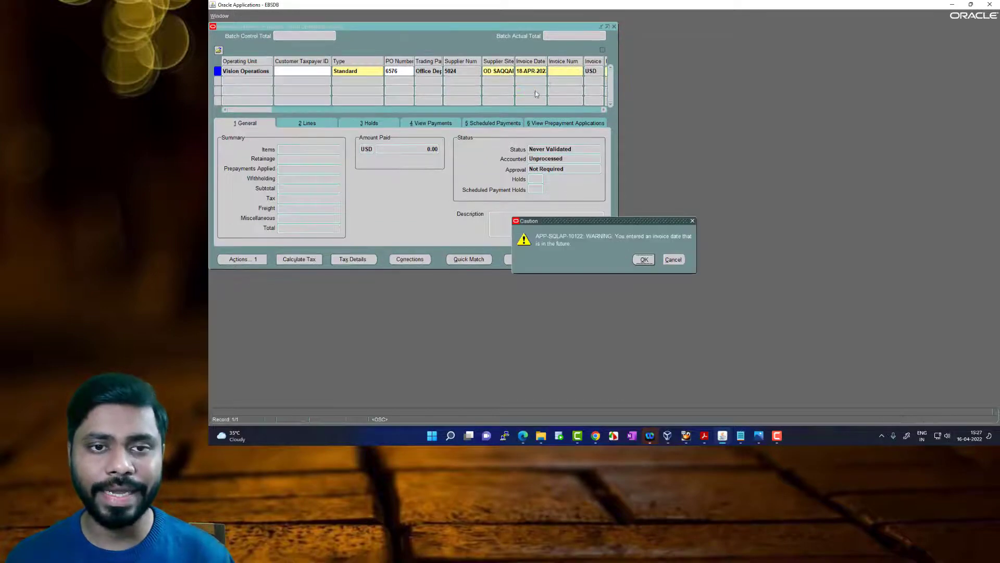
{"action": "left_click", "coordinate": [644, 260]}
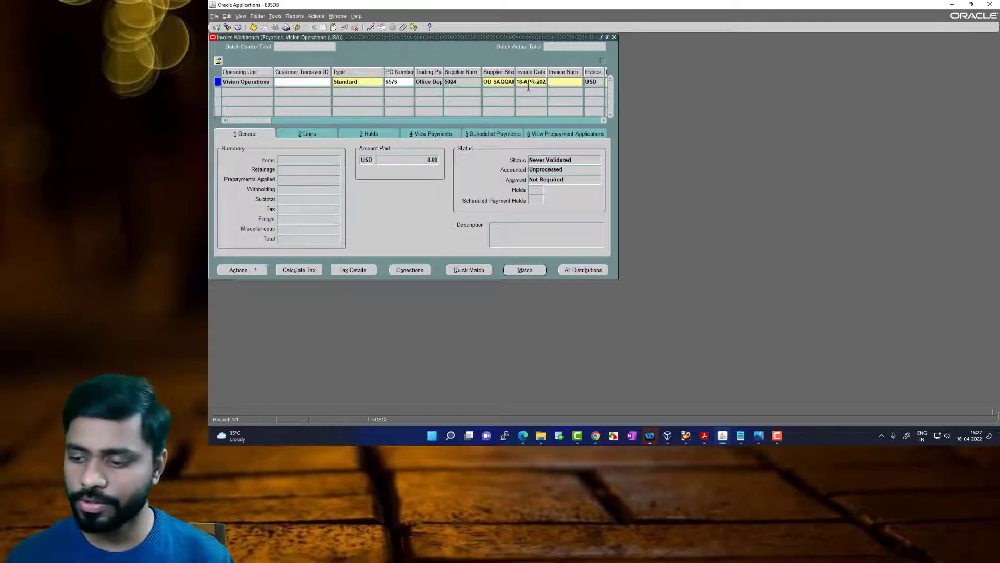
Set the invoice date to 16-APR-2022 and enter 20220416-2 as the invoice number
{"action": "left_click", "coordinate": [543, 82]}
{"action": "left_click", "coordinate": [542, 83]}
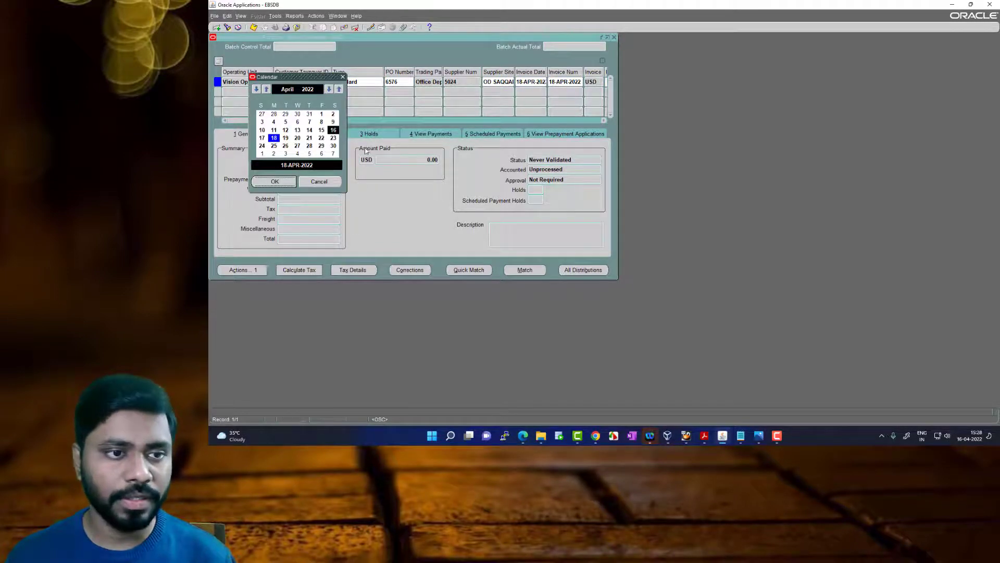
{"action": "left_click", "coordinate": [333, 130]}
{"action": "left_click", "coordinate": [275, 181]}
{"action": "key", "text": "Tab"}
{"action": "type", "text": "202"}
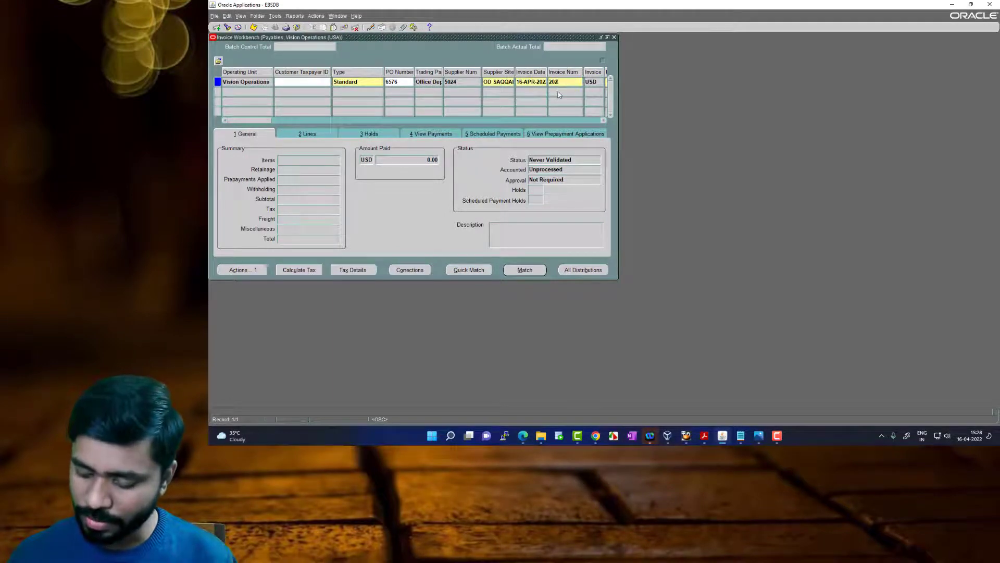
{"action": "type", "text": "20416-2"}
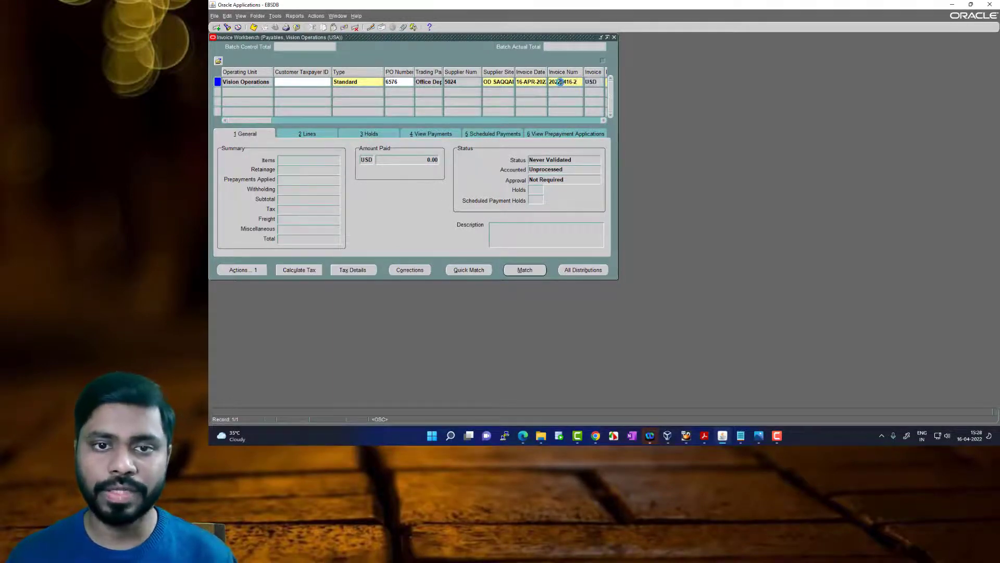
{"action": "left_click_drag", "start_coordinate": [560, 82], "coordinate": [549, 82]}
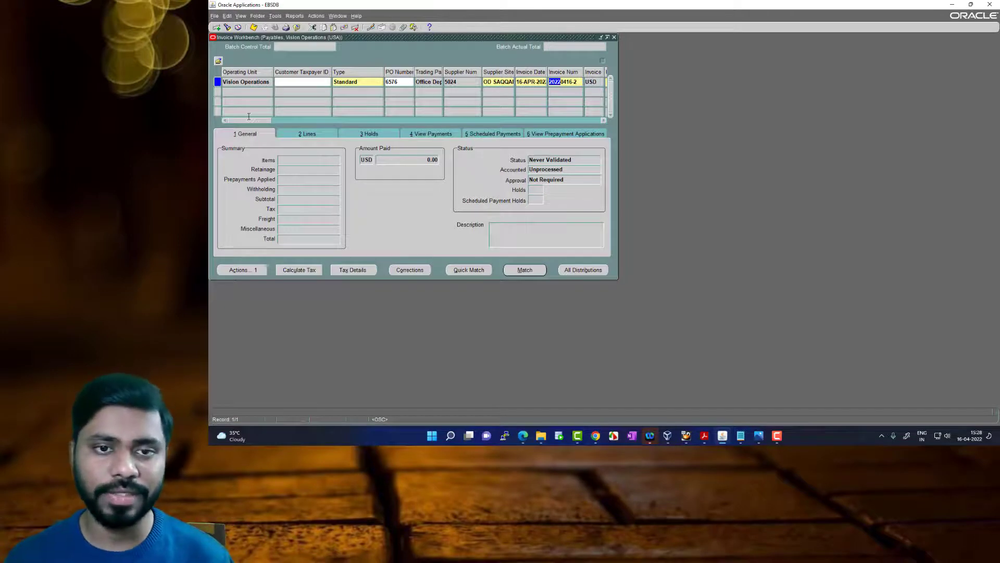
Set the invoice amount to 100.00
{"action": "left_click_drag", "start_coordinate": [255, 122], "coordinate": [309, 111]}
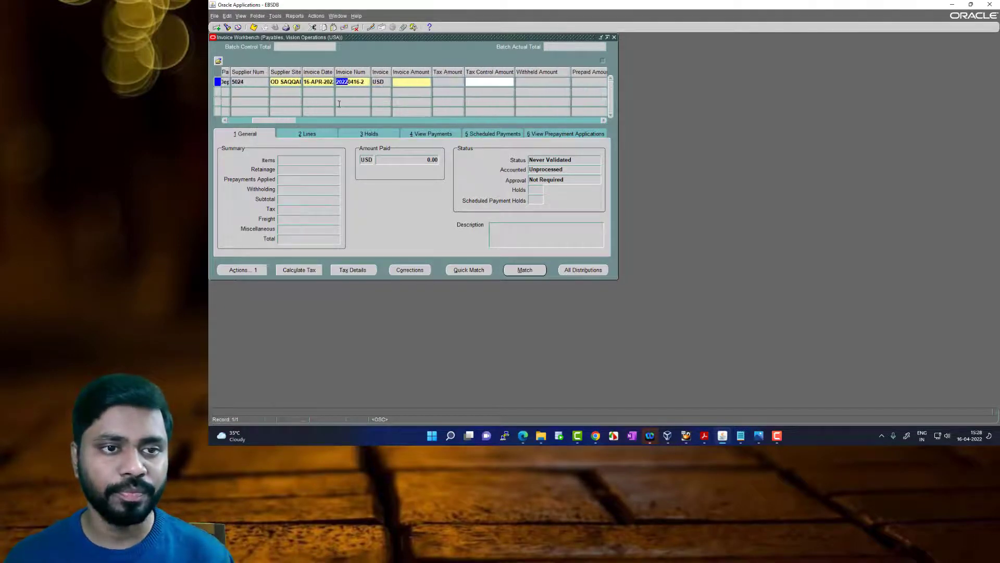
{"action": "left_click", "coordinate": [403, 84]}
{"action": "type", "text": "100"}
{"action": "key", "text": "Tab"}
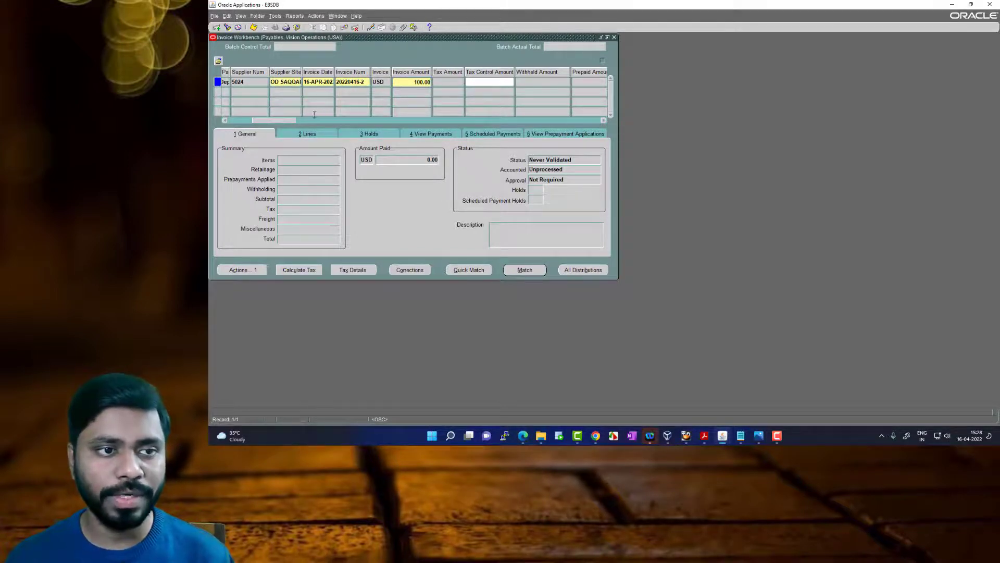
Start matching the invoice to its purchase order and find the Office Depot, Inc order lines available for matching
{"action": "left_click", "coordinate": [525, 270]}
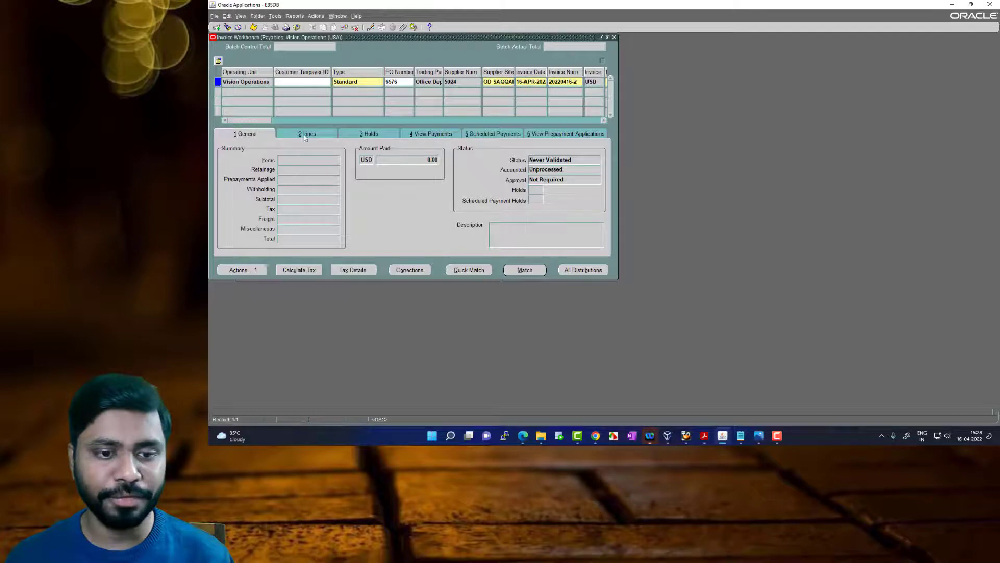
{"action": "left_click", "coordinate": [529, 273]}
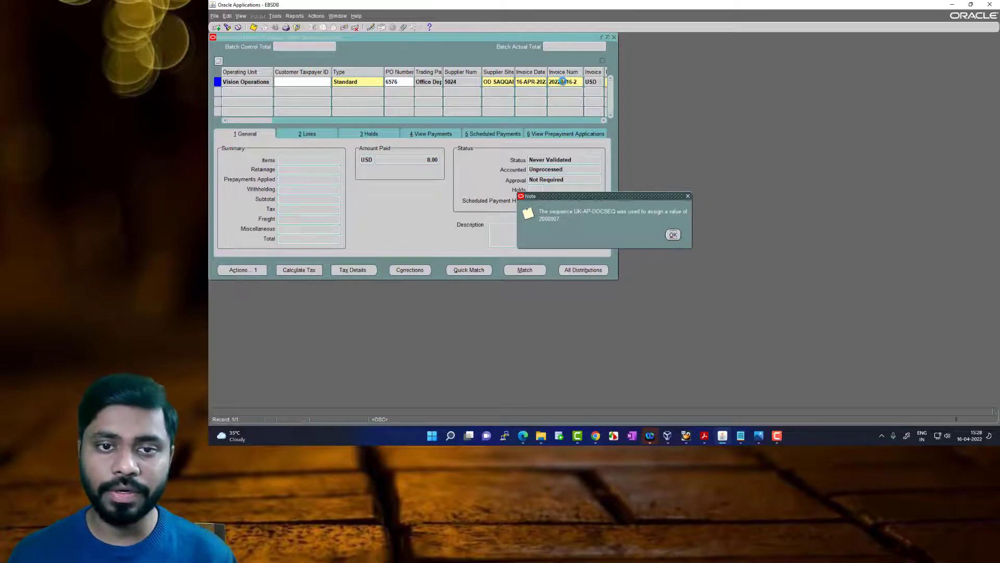
{"action": "key", "text": "Escape"}
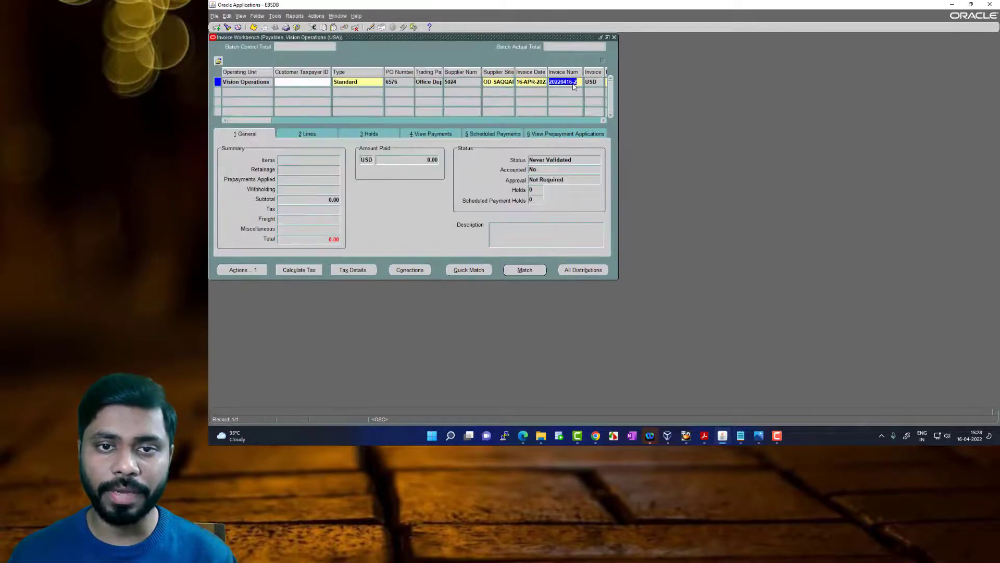
{"action": "left_click", "coordinate": [532, 269]}
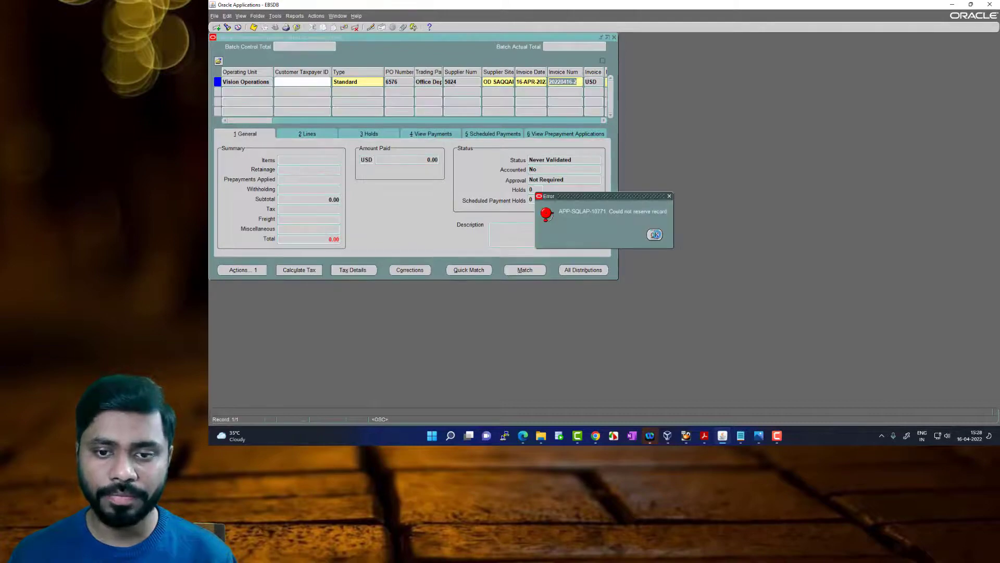
{"action": "left_click", "coordinate": [655, 233]}
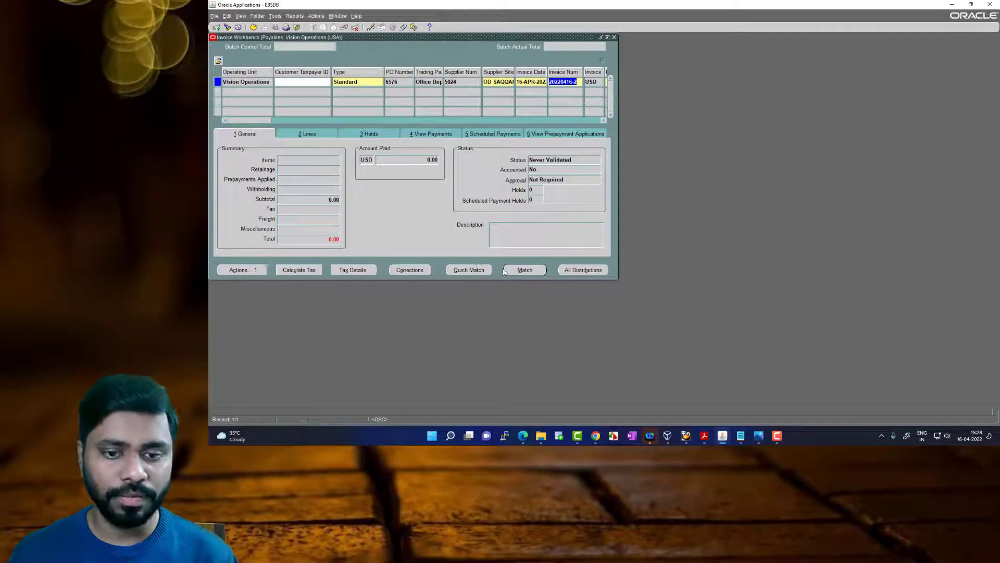
{"action": "left_click", "coordinate": [338, 16]}
{"action": "left_click", "coordinate": [391, 70]}
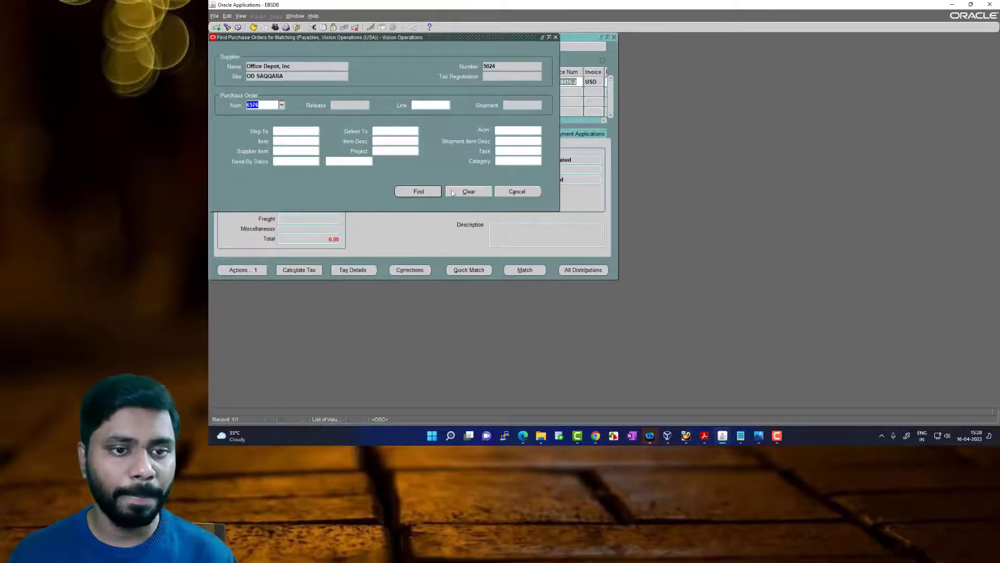
{"action": "left_click", "coordinate": [429, 192]}
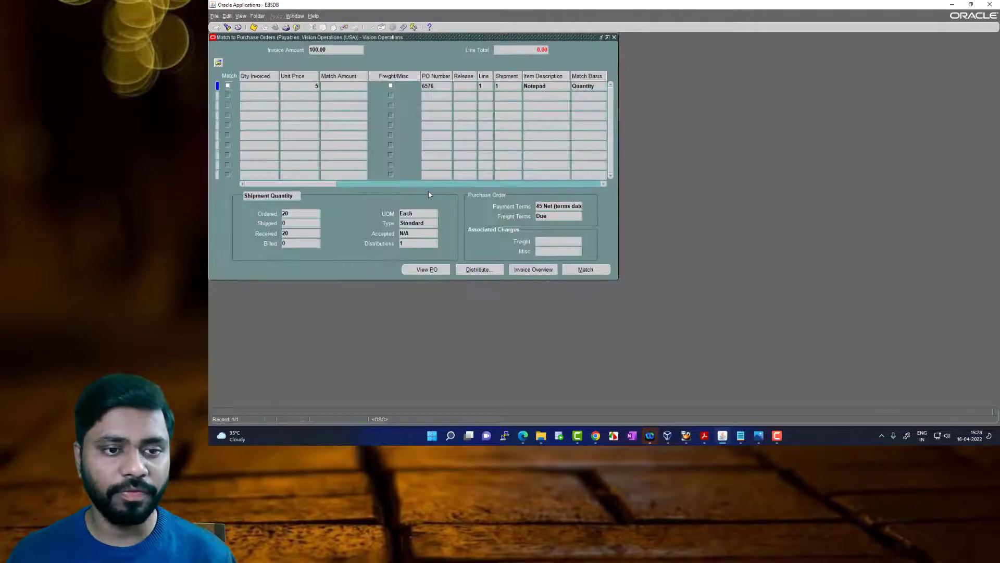
Select the Notepad shipment line for matching and check its invoiced, ordered, received and billed quantities
{"action": "left_click", "coordinate": [228, 86]}
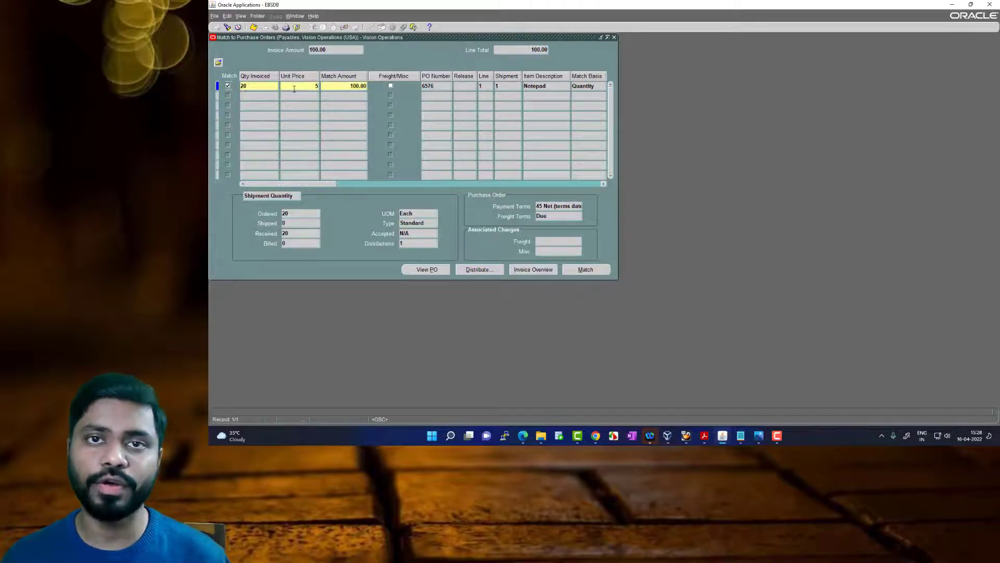
{"action": "left_click", "coordinate": [259, 85]}
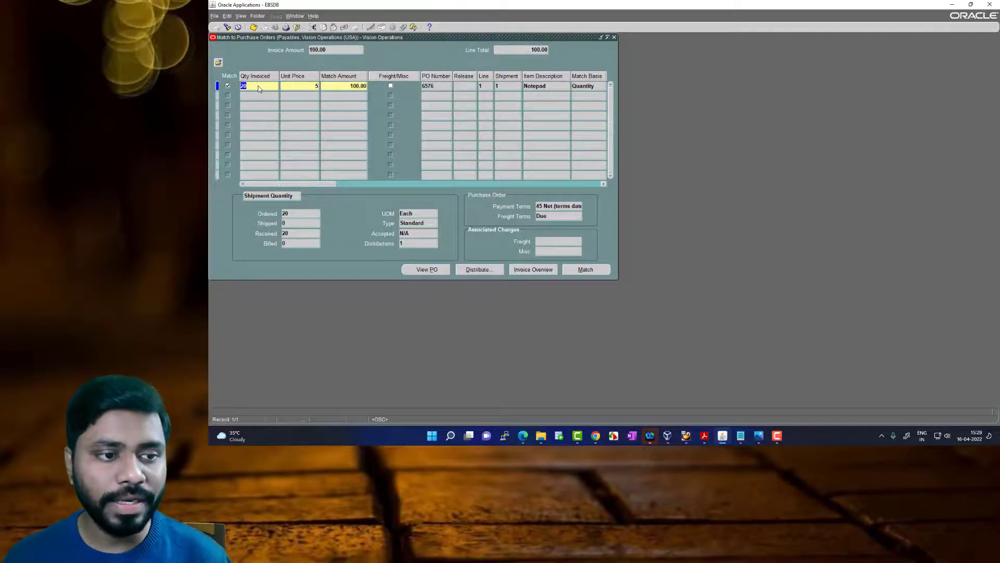
{"action": "left_click", "coordinate": [293, 212]}
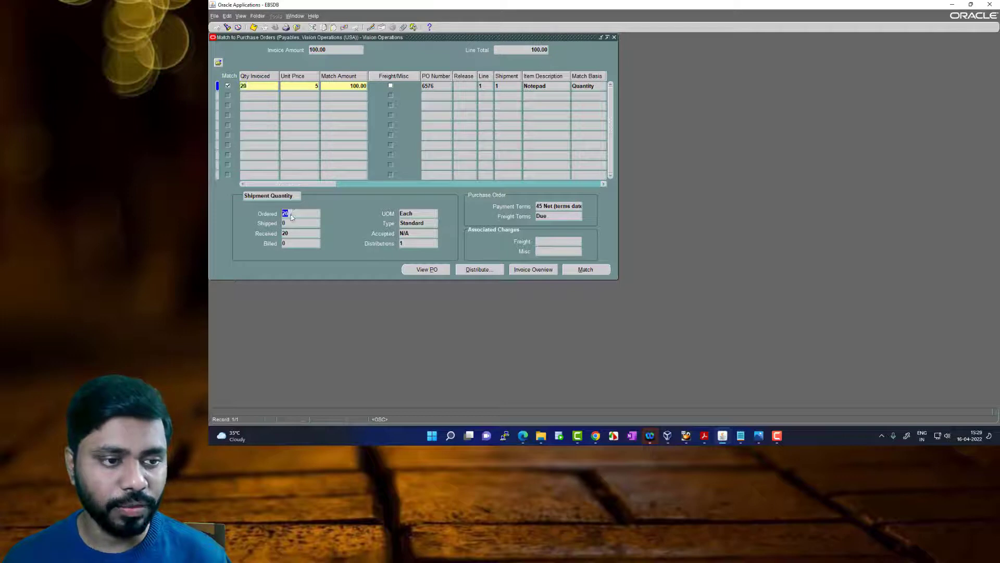
{"action": "left_click", "coordinate": [292, 232]}
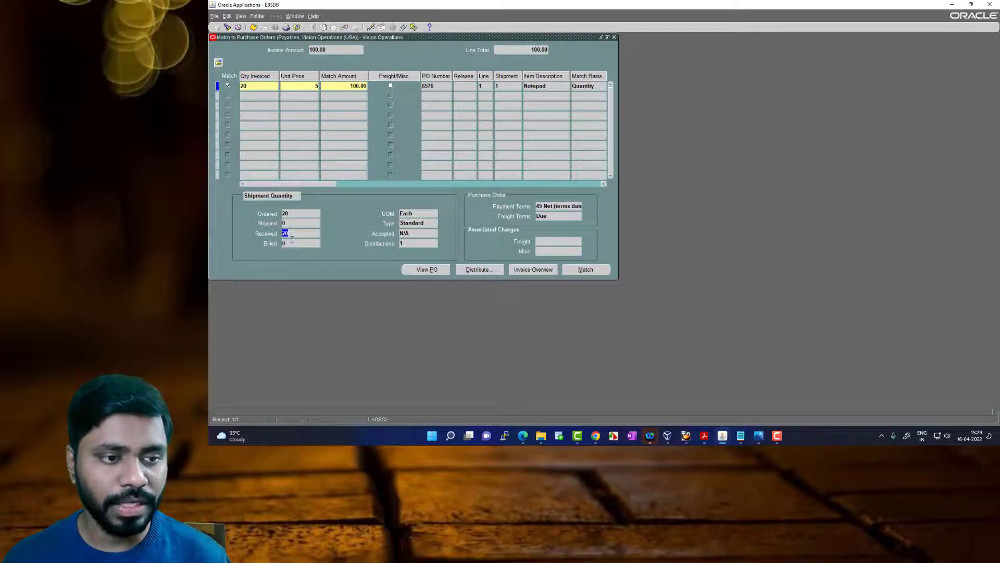
{"action": "left_click", "coordinate": [291, 245]}
Set the Notepad line's quantity invoiced to 10
{"action": "left_click", "coordinate": [249, 86]}
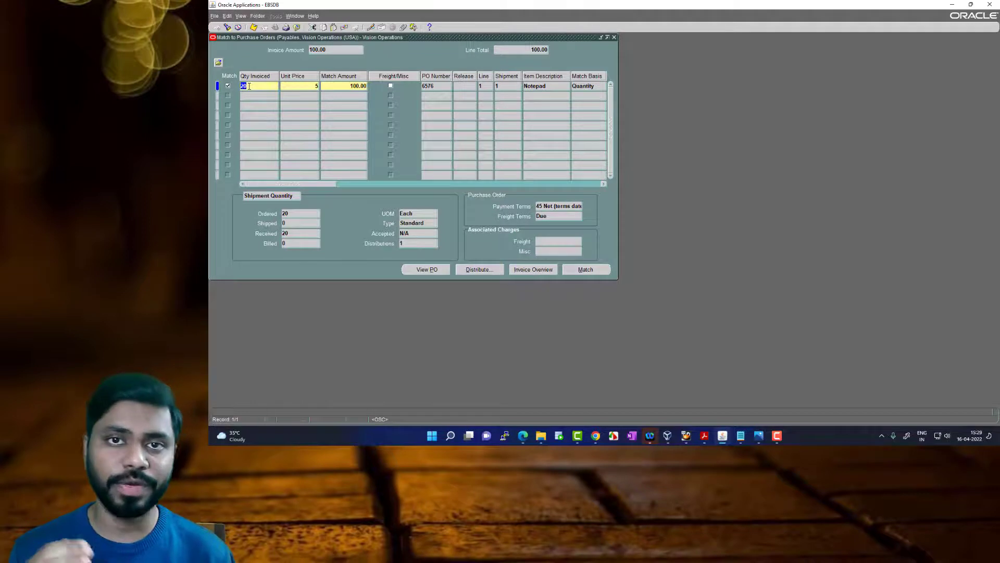
{"action": "type", "text": "10"}
{"action": "key", "text": "Tab"}
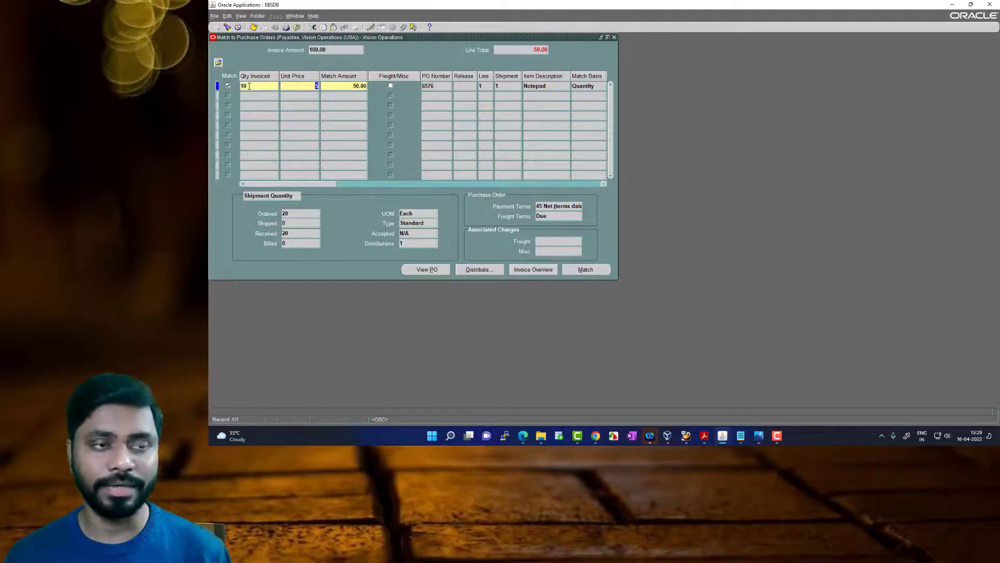
Try to set the Notepad line's quantity invoiced to 30, above the ordered quantity
{"action": "key", "text": "shift+Tab"}
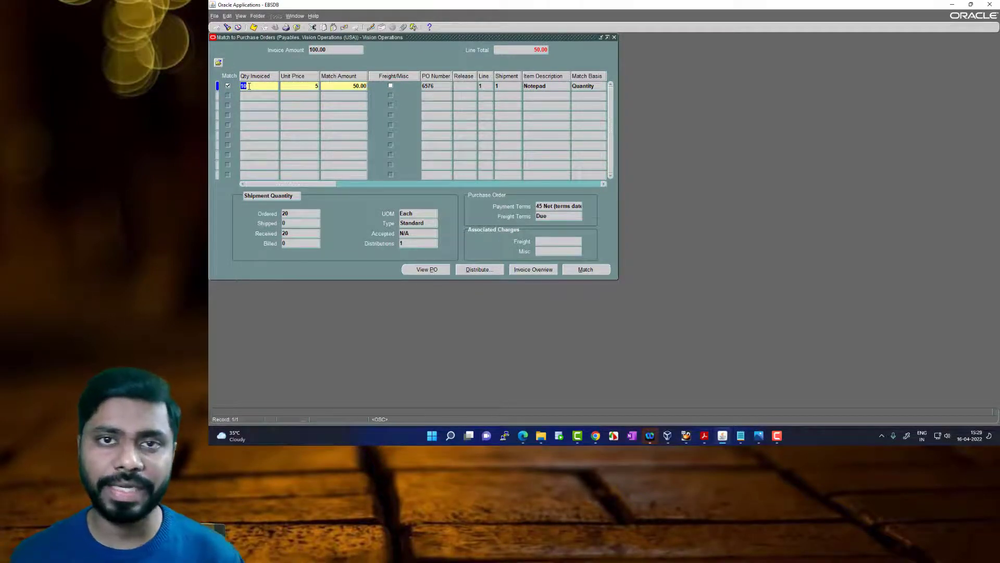
{"action": "type", "text": "3"}
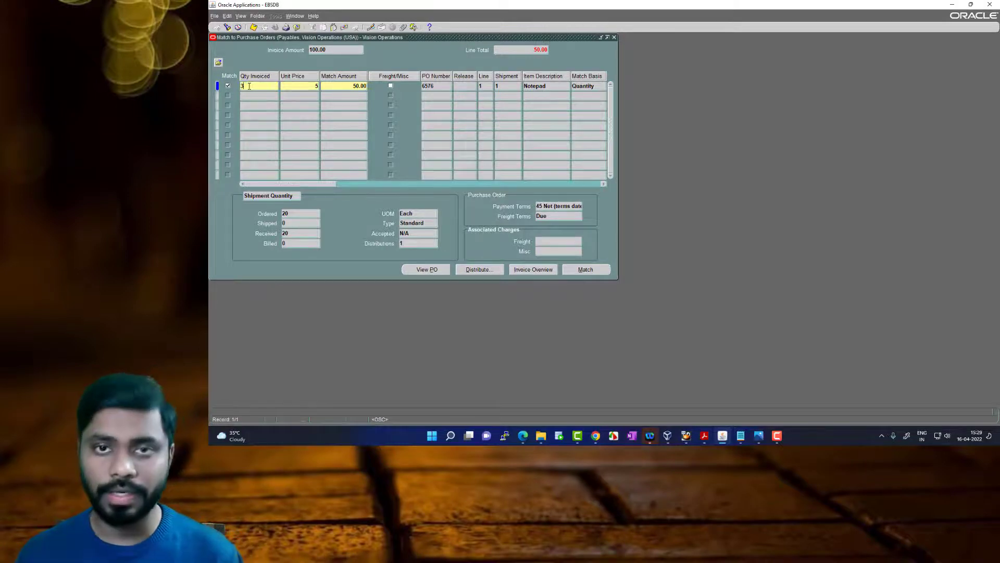
{"action": "type", "text": "0"}
{"action": "key", "text": "Tab"}
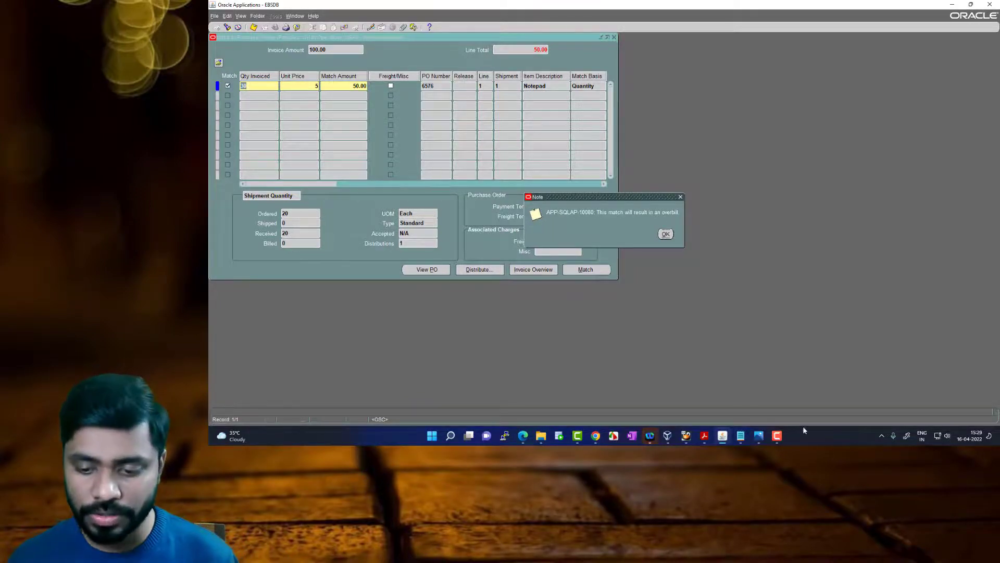
Review the three-way match rule in the Automated Business Processes PDF and check the Notepad line's ordered, received and billed quantities against it
{"action": "left_click", "coordinate": [703, 440]}
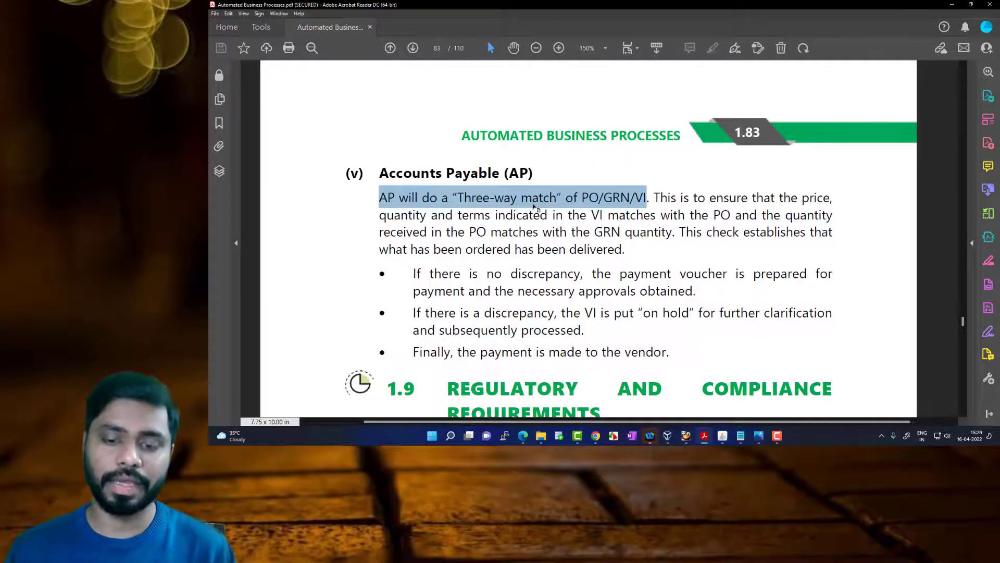
{"action": "left_click", "coordinate": [724, 438]}
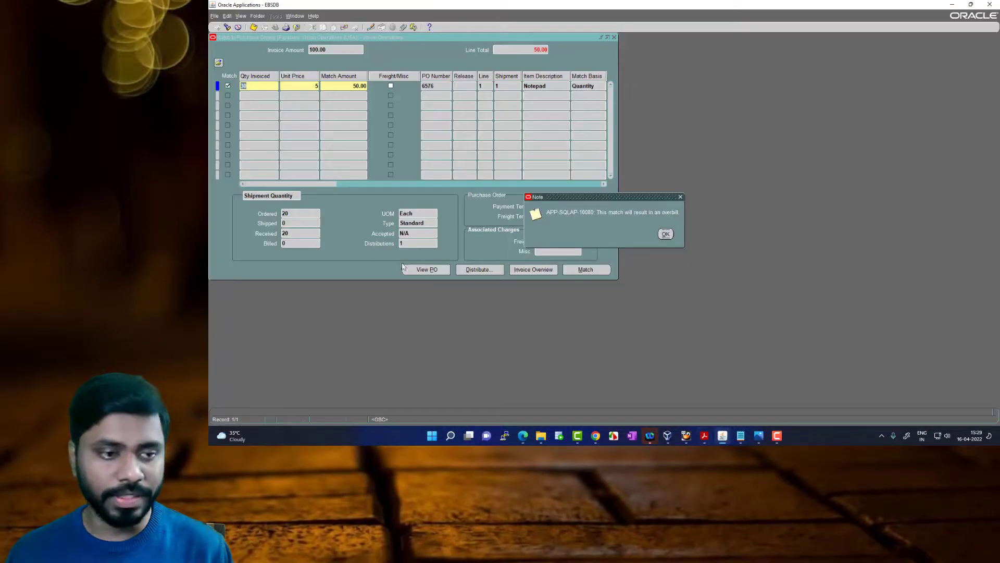
{"action": "left_click", "coordinate": [665, 234]}
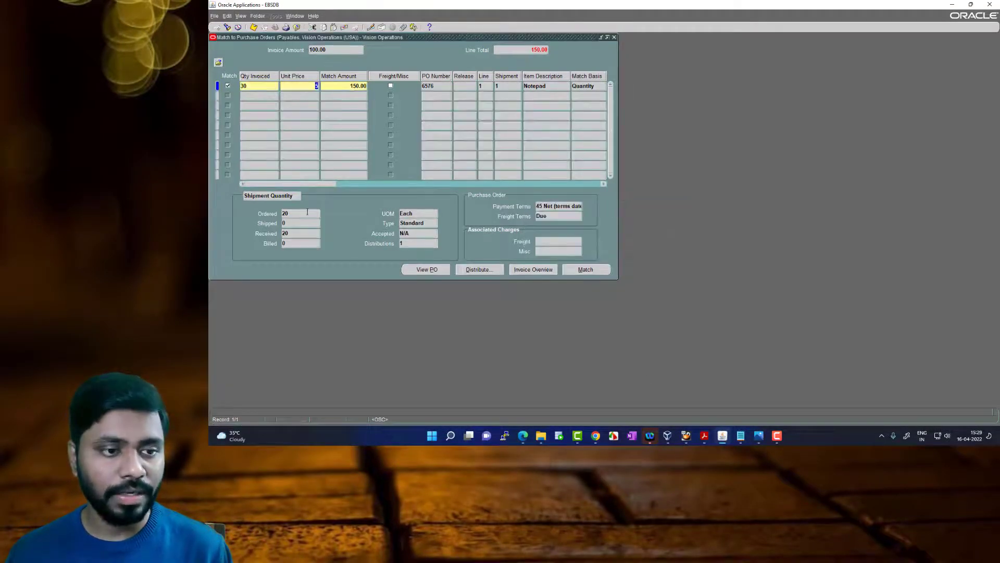
{"action": "left_click", "coordinate": [290, 233]}
{"action": "left_click", "coordinate": [293, 245]}
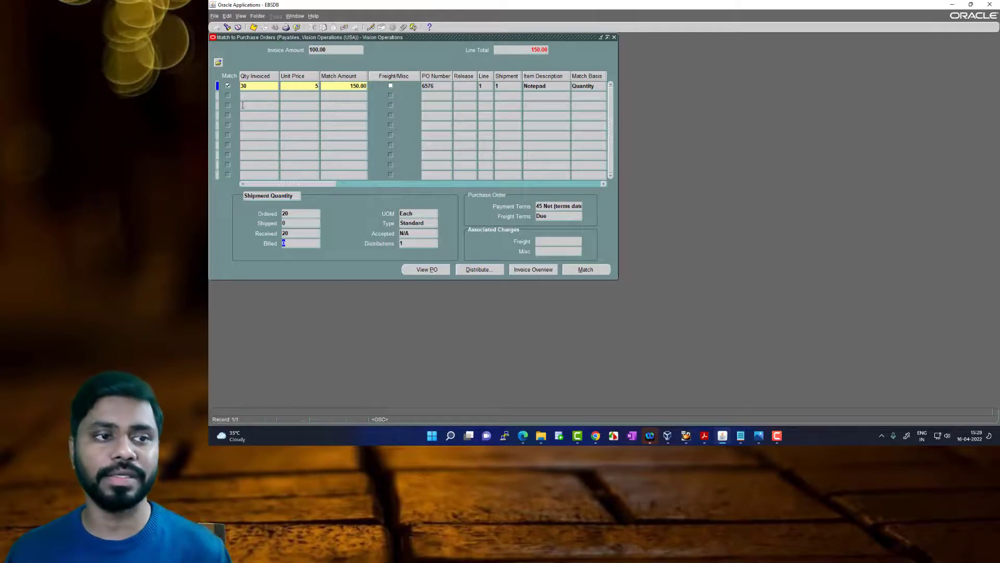
Set the Notepad line's quantity invoiced to 20 and match the invoice to the purchase order
{"action": "left_click", "coordinate": [250, 88]}
{"action": "type", "text": "20"}
{"action": "key", "text": "Tab"}
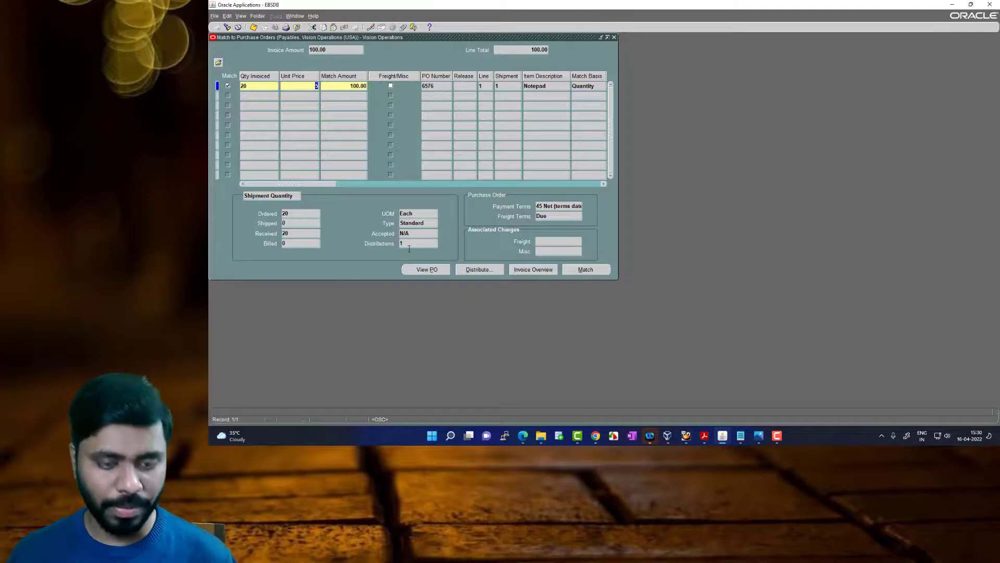
{"action": "left_click", "coordinate": [594, 273]}
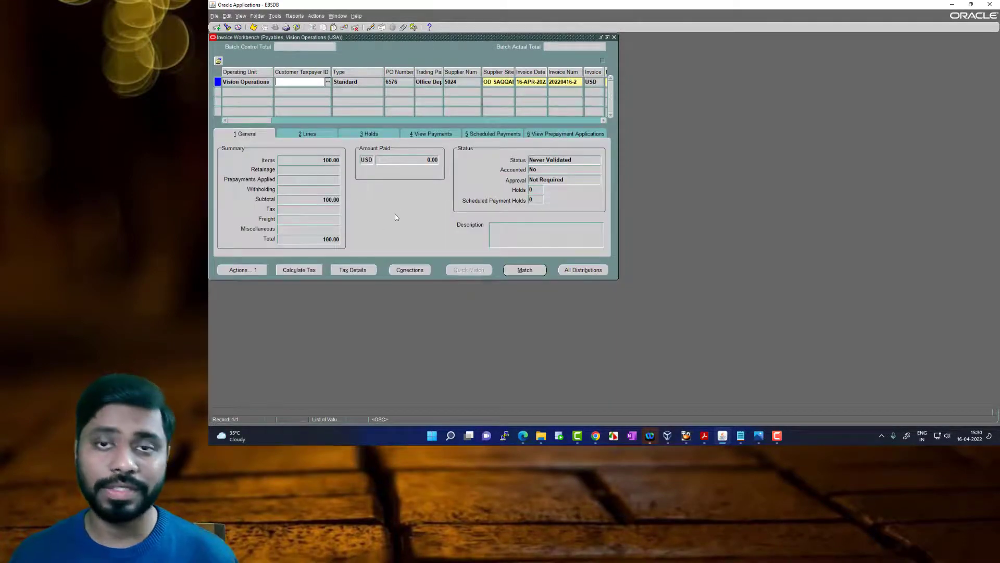
Save the matched Office Depot, Inc invoice and run the Validate action on it
{"action": "left_click_drag", "start_coordinate": [268, 121], "coordinate": [286, 121]}
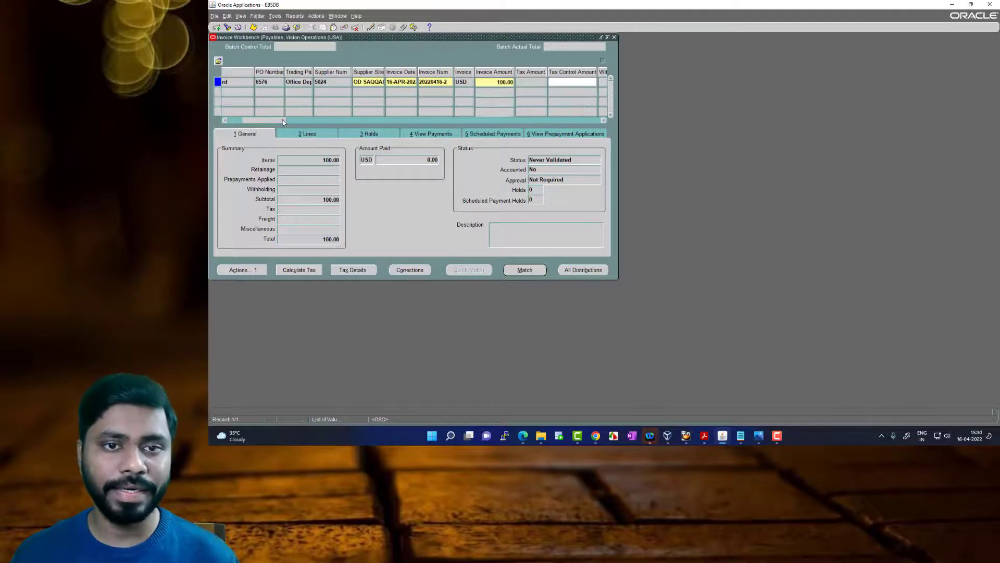
{"action": "key", "text": "ctrl+s"}
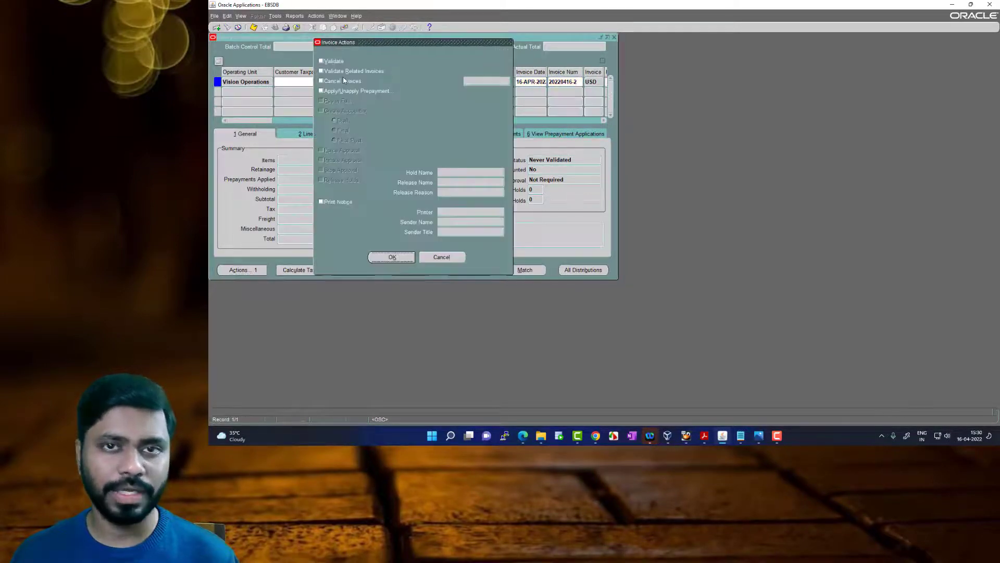
{"action": "left_click", "coordinate": [328, 64]}
{"action": "left_click", "coordinate": [395, 257]}
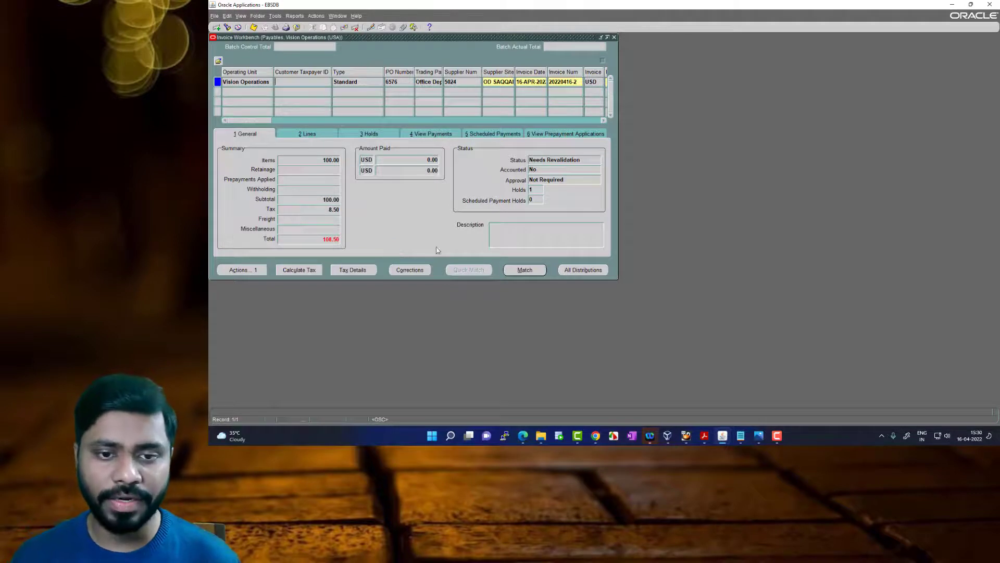
Check the invoice's hold count and compare its invoice amount with the subtotal, tax and total
{"action": "left_click", "coordinate": [537, 191]}
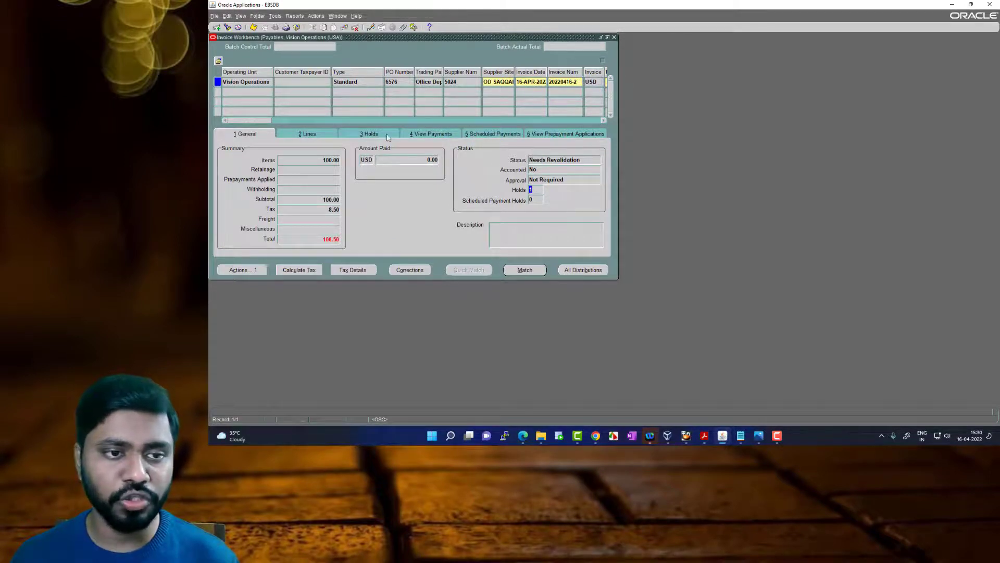
{"action": "left_click_drag", "start_coordinate": [259, 121], "coordinate": [278, 122]}
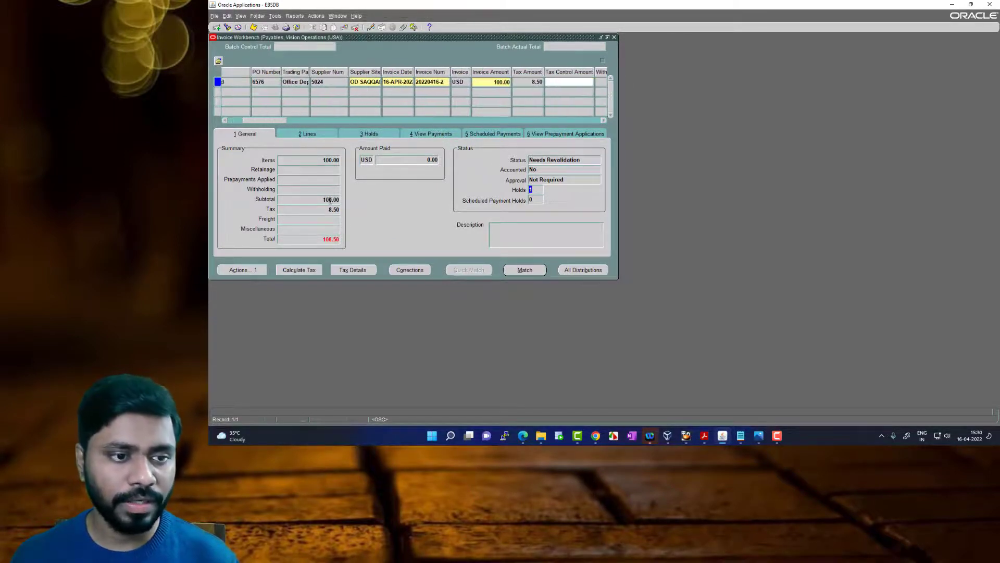
{"action": "left_click", "coordinate": [330, 210]}
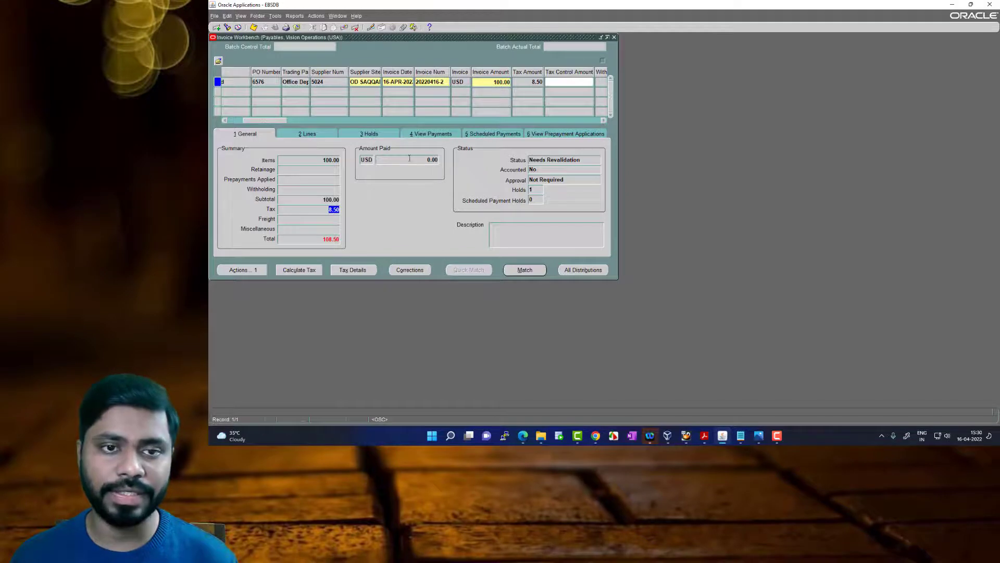
Set the invoice amount to 108.50 so that it includes the tax, and save the invoice
{"action": "left_click", "coordinate": [495, 83]}
{"action": "type", "text": "108.50"}
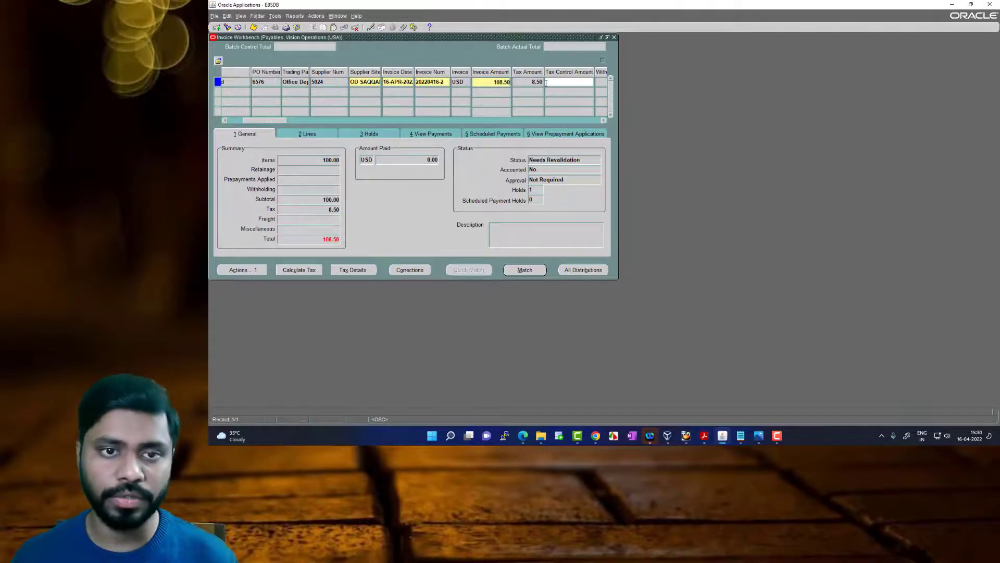
{"action": "key", "text": "ctrl+s"}
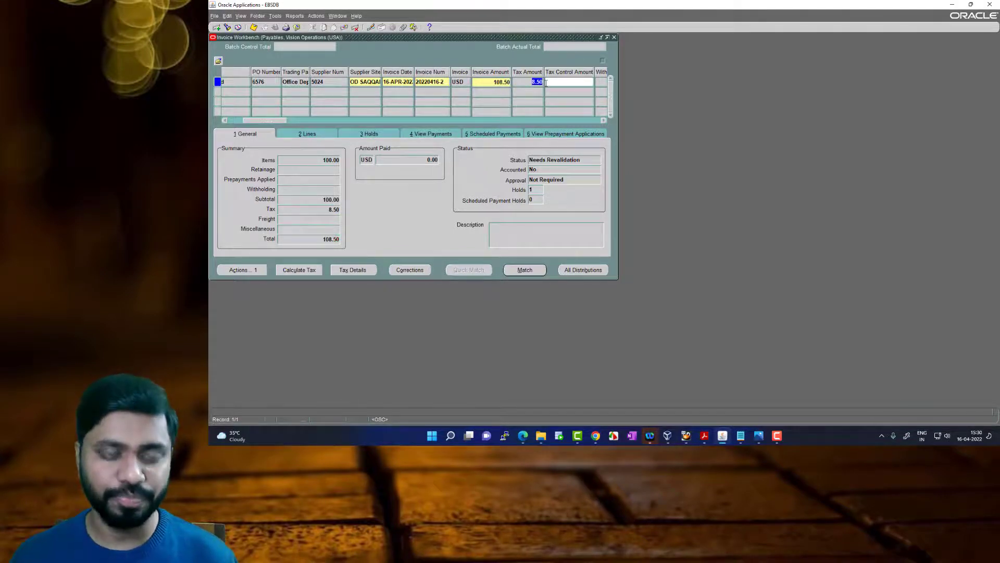
Run the Validate action again on the corrected invoice and check its status
{"action": "left_click", "coordinate": [333, 63]}
{"action": "left_click", "coordinate": [395, 256]}
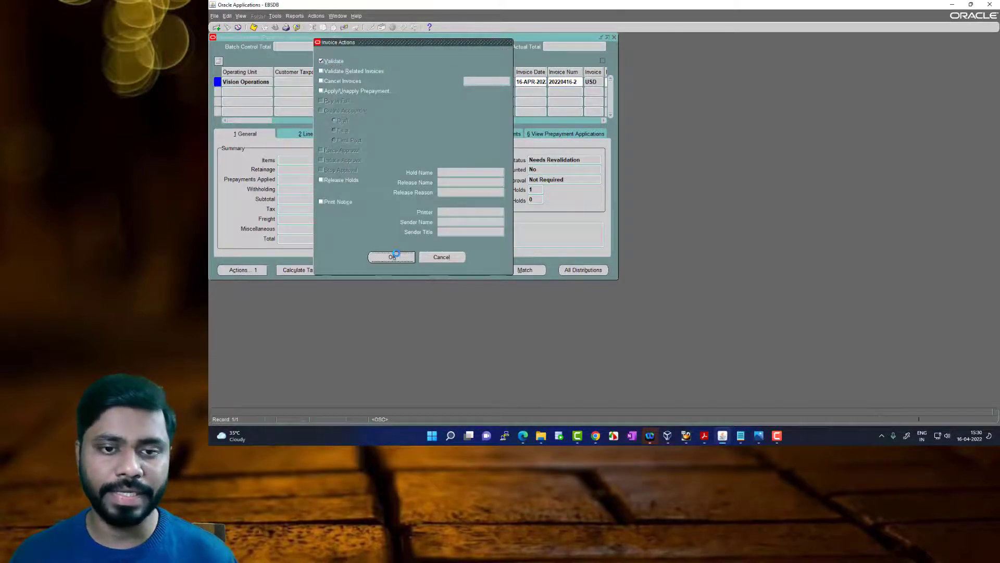
{"action": "double_click", "coordinate": [561, 160]}
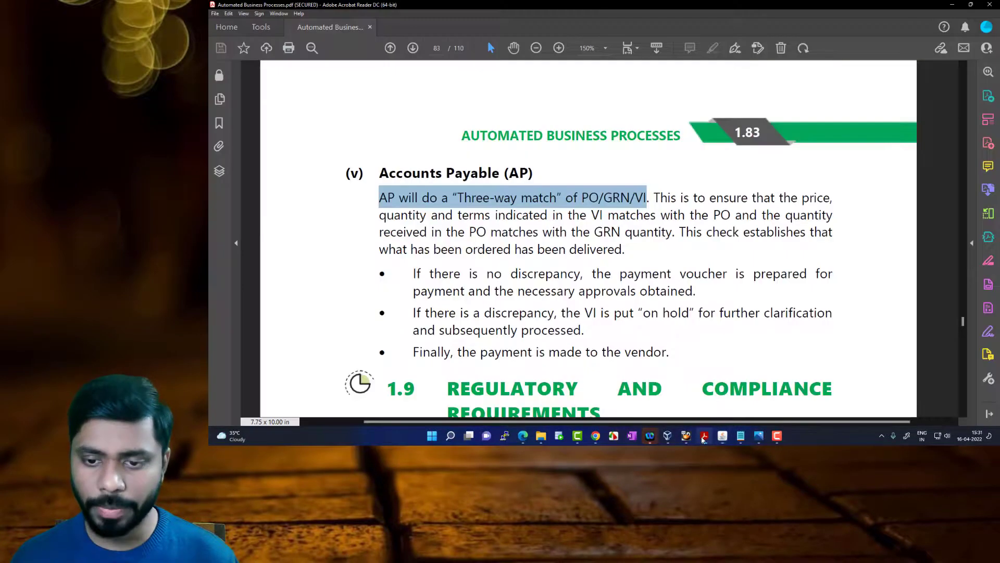
Switch to the Automated Business Processes PDF in Adobe Acrobat Reader to review the Accounts Payable section
{"action": "left_click", "coordinate": [705, 435]}
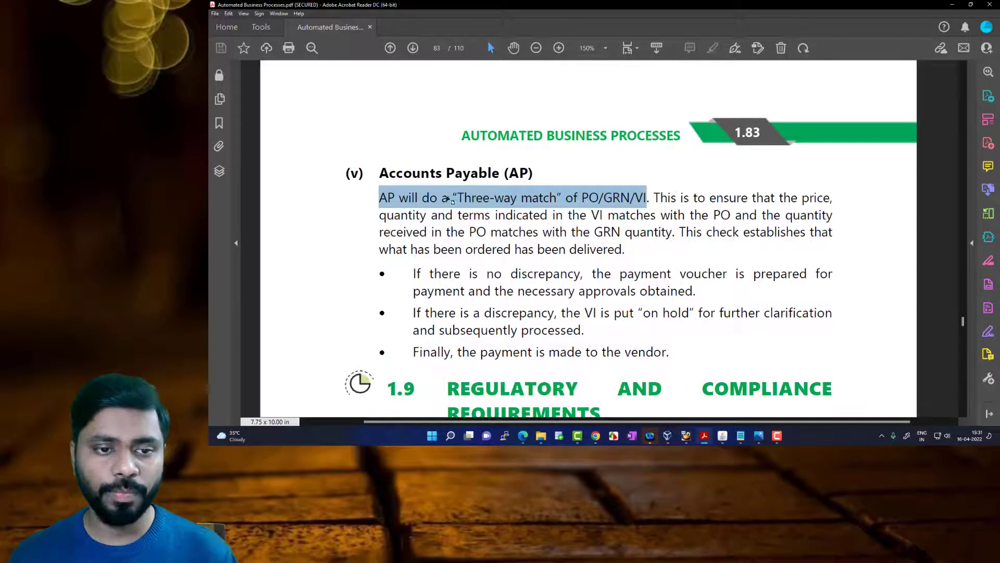
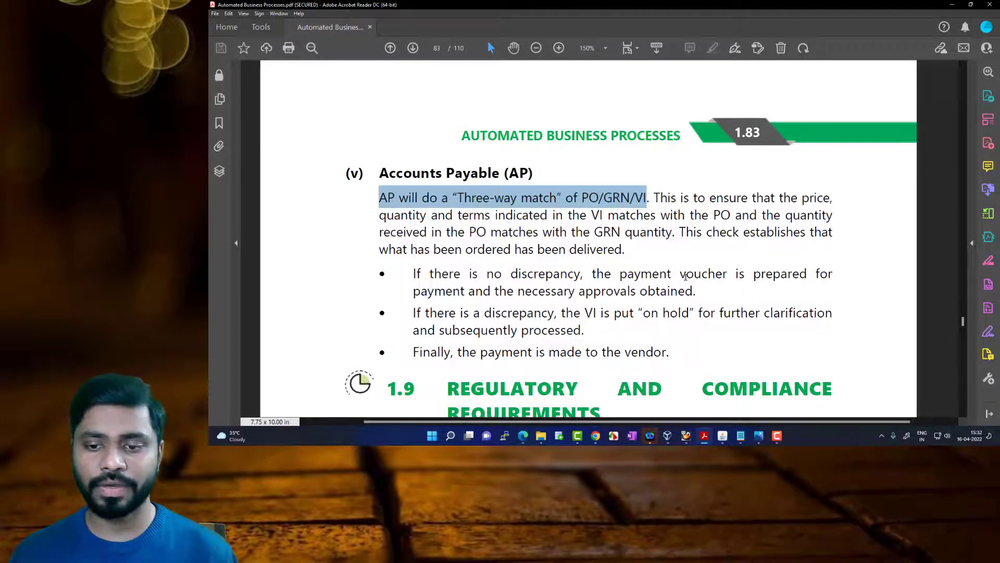
Switch back to Oracle Applications and run Create Accounting on the invoice with the Final Post option
{"action": "left_click", "coordinate": [723, 435]}
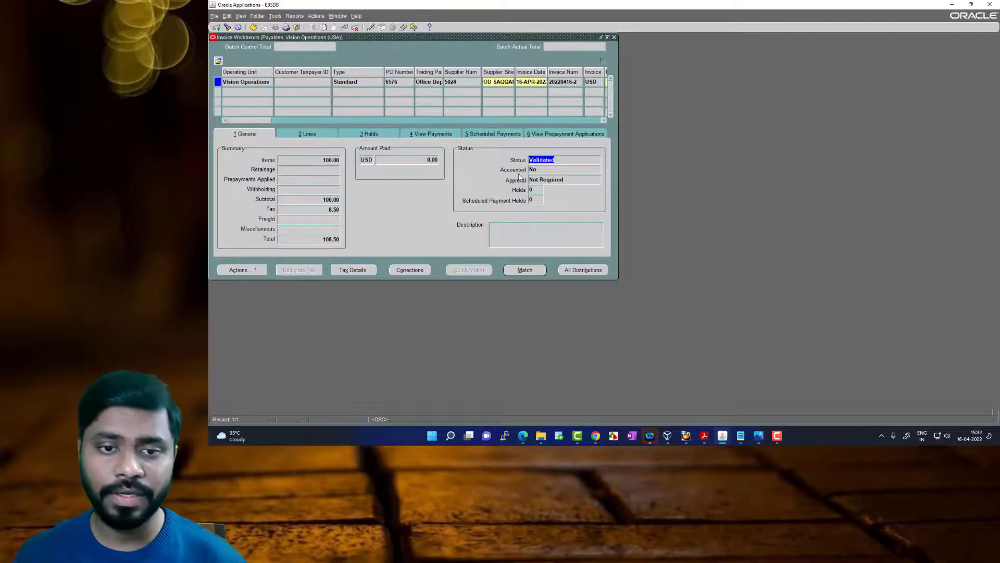
{"action": "left_click", "coordinate": [261, 269]}
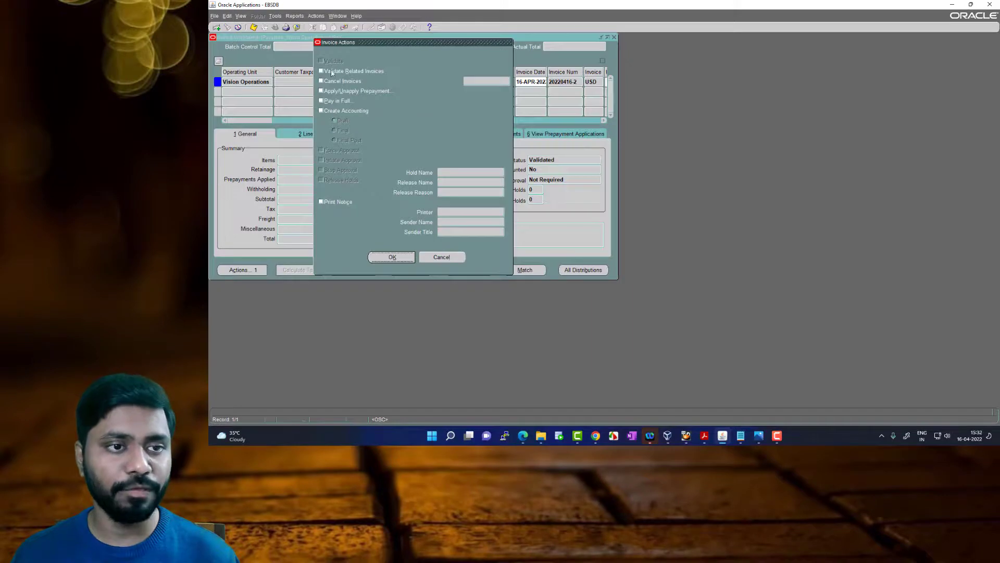
{"action": "left_click", "coordinate": [321, 110]}
{"action": "left_click", "coordinate": [334, 140]}
{"action": "left_click", "coordinate": [392, 258]}
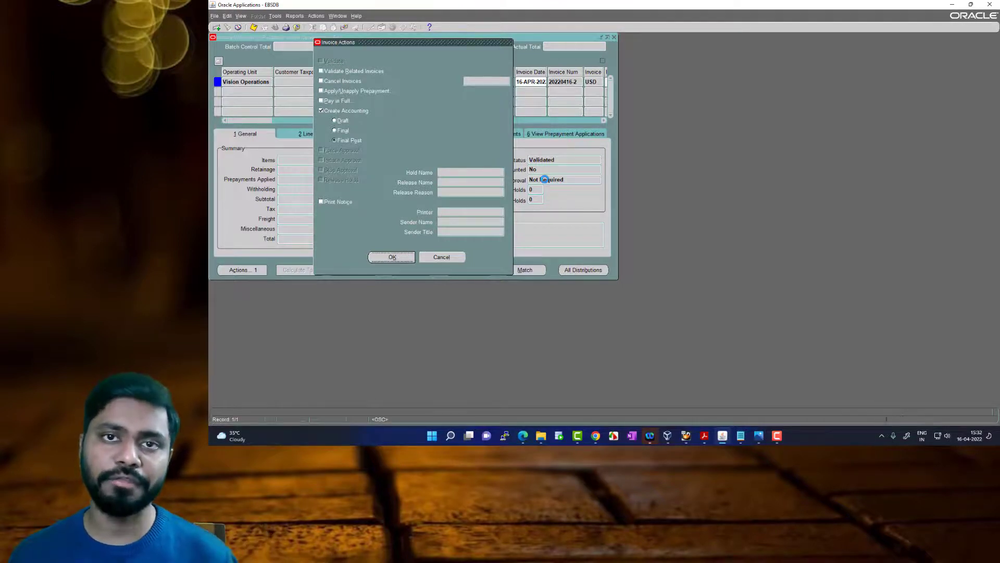
{"action": "left_click", "coordinate": [659, 235]}
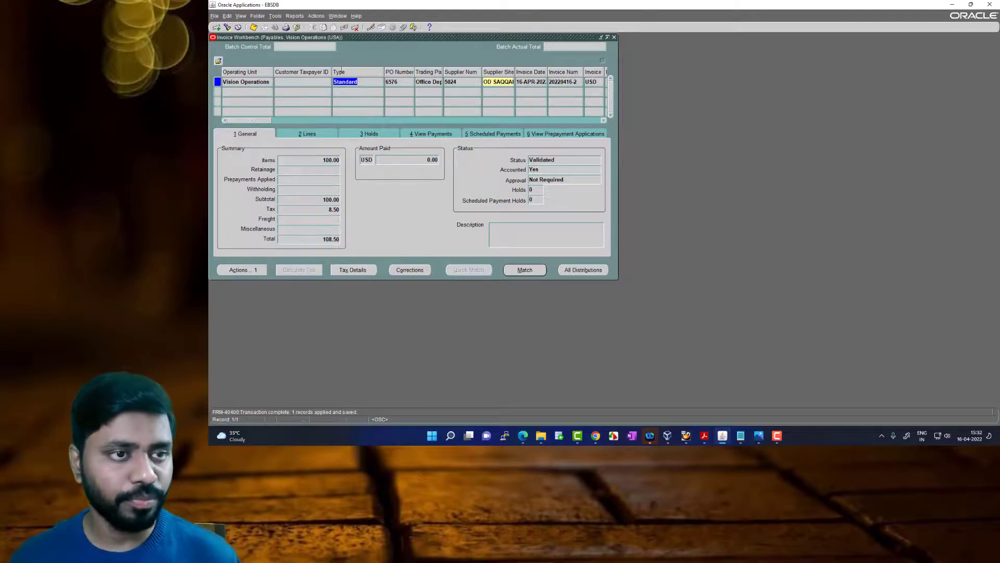
Check the invoice's Accounted status and open the View Accounting report for it
{"action": "left_click", "coordinate": [290, 17]}
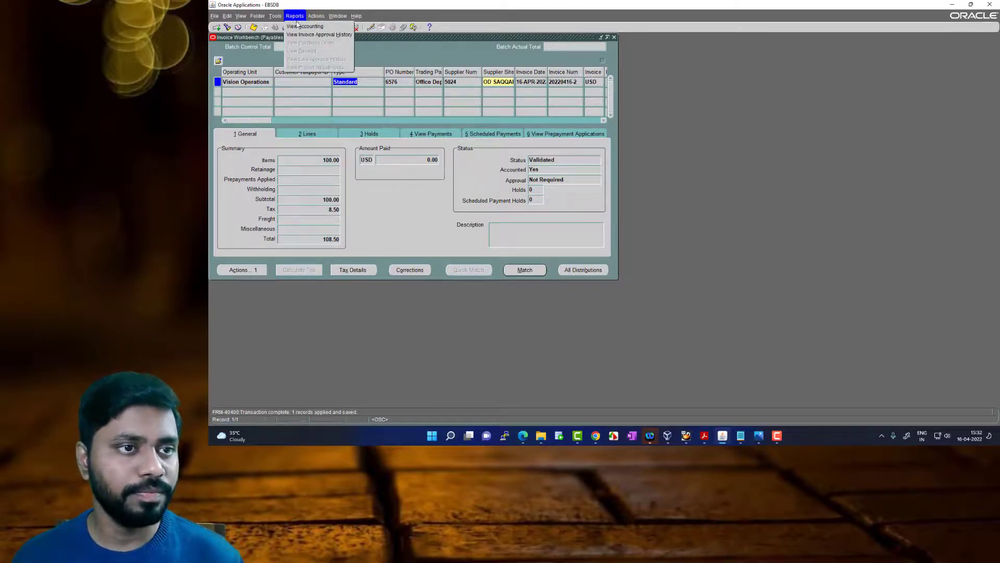
{"action": "left_click", "coordinate": [546, 171]}
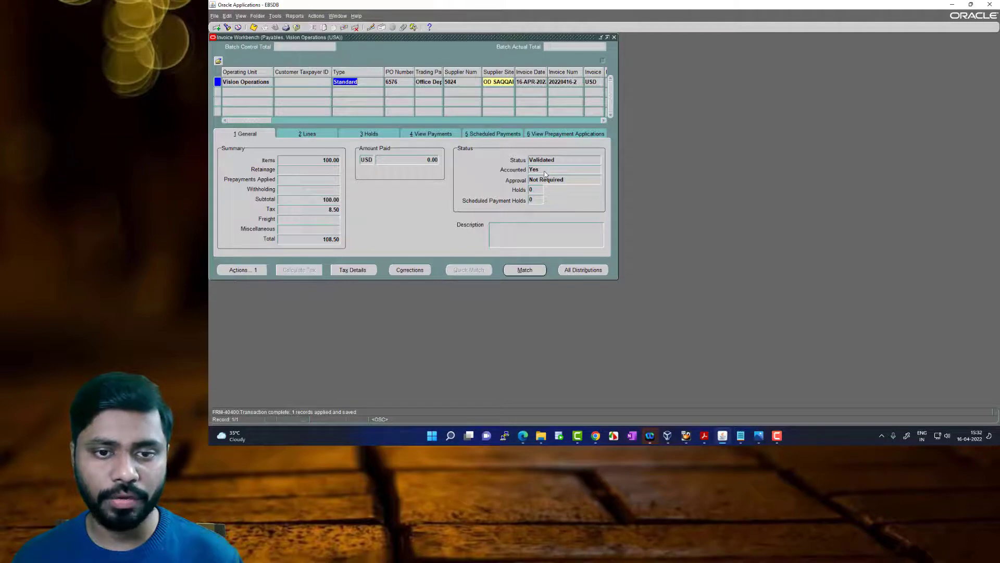
{"action": "left_click", "coordinate": [291, 17]}
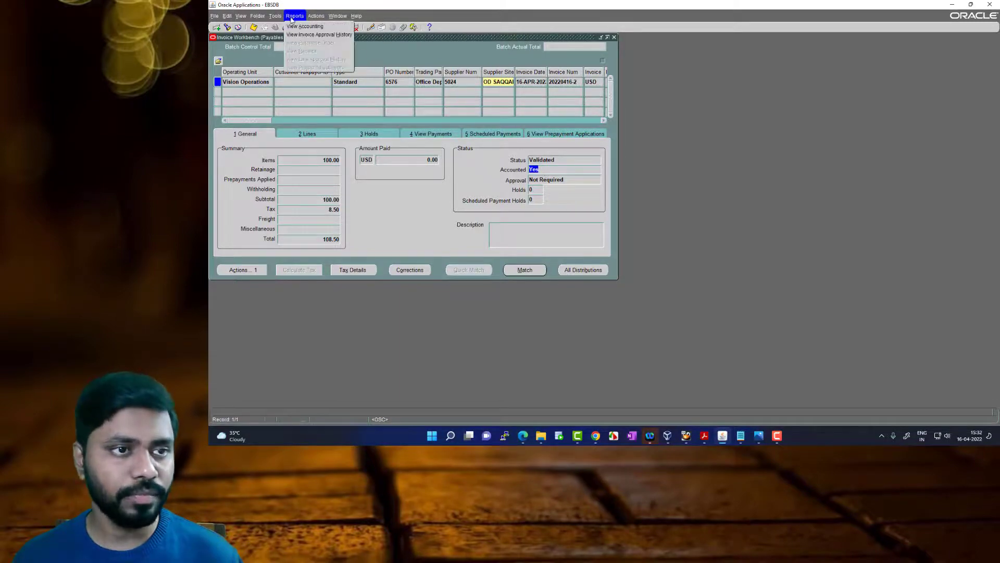
{"action": "left_click", "coordinate": [309, 30]}
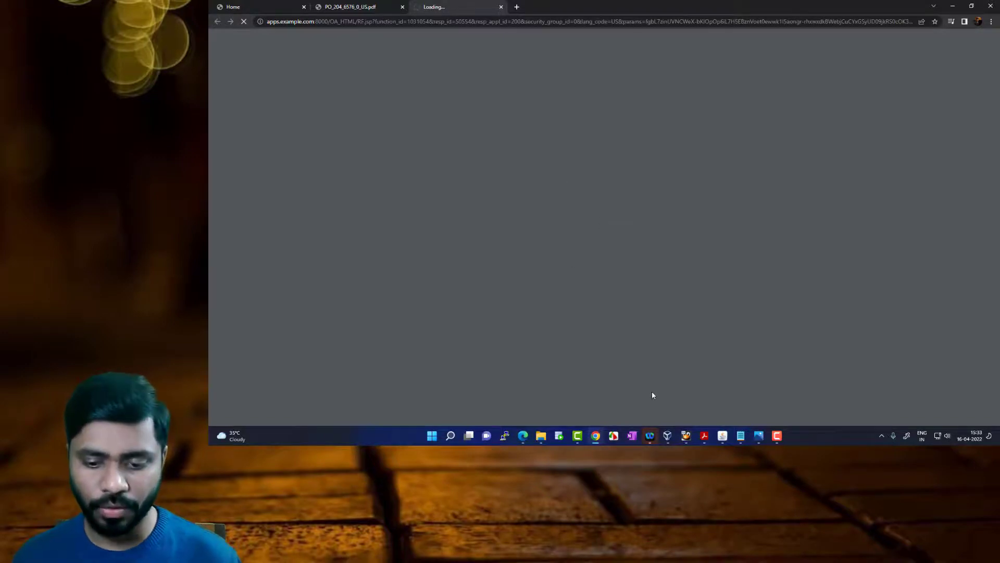
Review the "on hold" rule in the Adobe Acrobat Reader PDF, and check the invoice's holds in Oracle Applications
{"action": "left_click", "coordinate": [703, 436]}
{"action": "scroll", "coordinate": [482, 253], "scroll_direction": "down", "scroll_amount": 2}
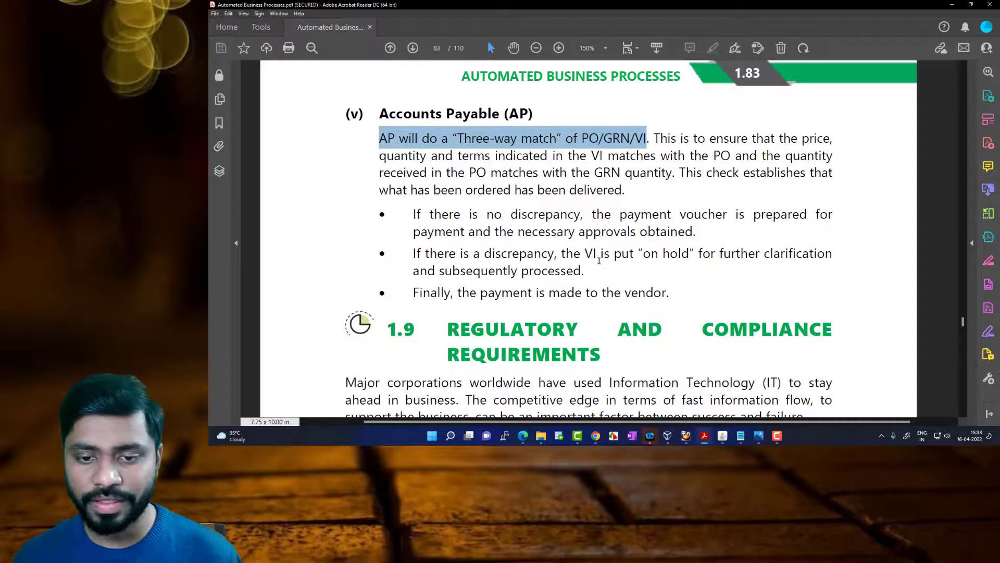
{"action": "left_click_drag", "start_coordinate": [644, 254], "coordinate": [694, 254]}
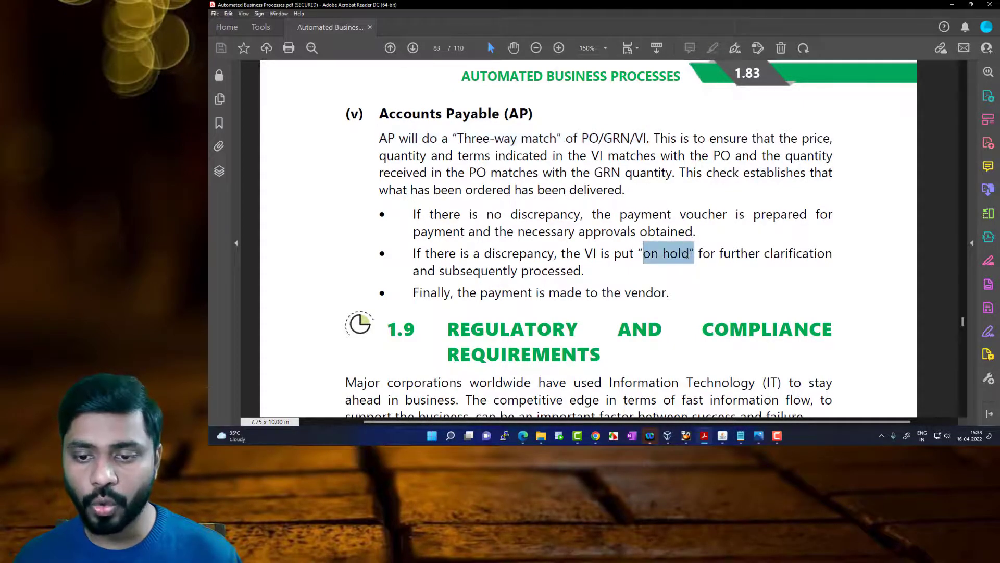
{"action": "left_click", "coordinate": [722, 436]}
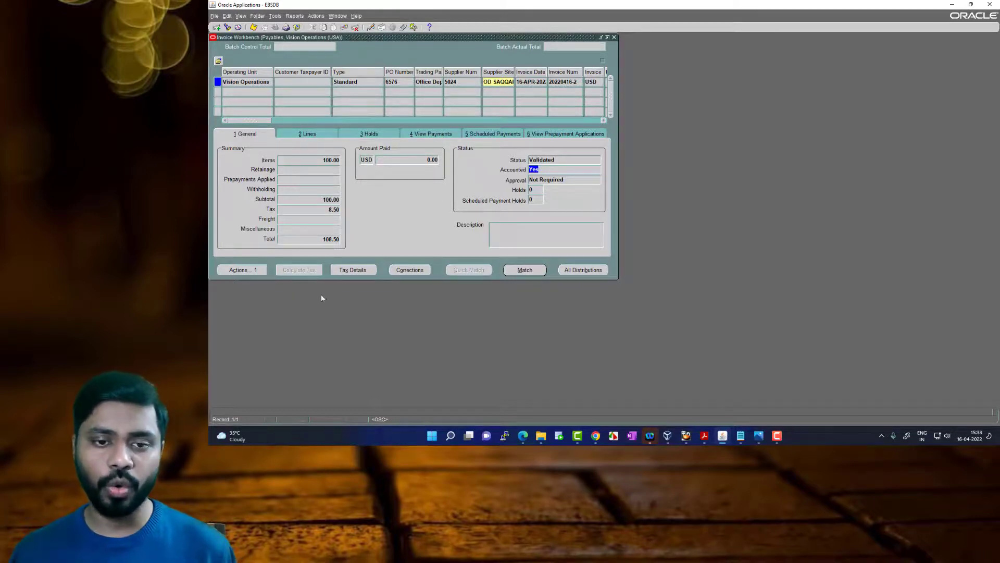
{"action": "left_click", "coordinate": [530, 190]}
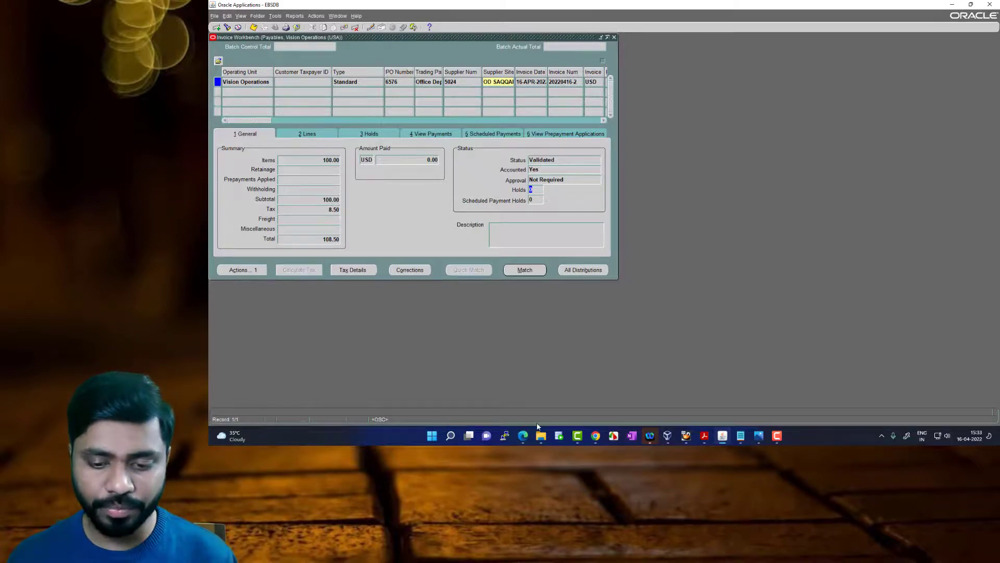
Review the vendor payment point in the Adobe Acrobat Reader PDF and return to Oracle Applications
{"action": "left_click", "coordinate": [705, 436]}
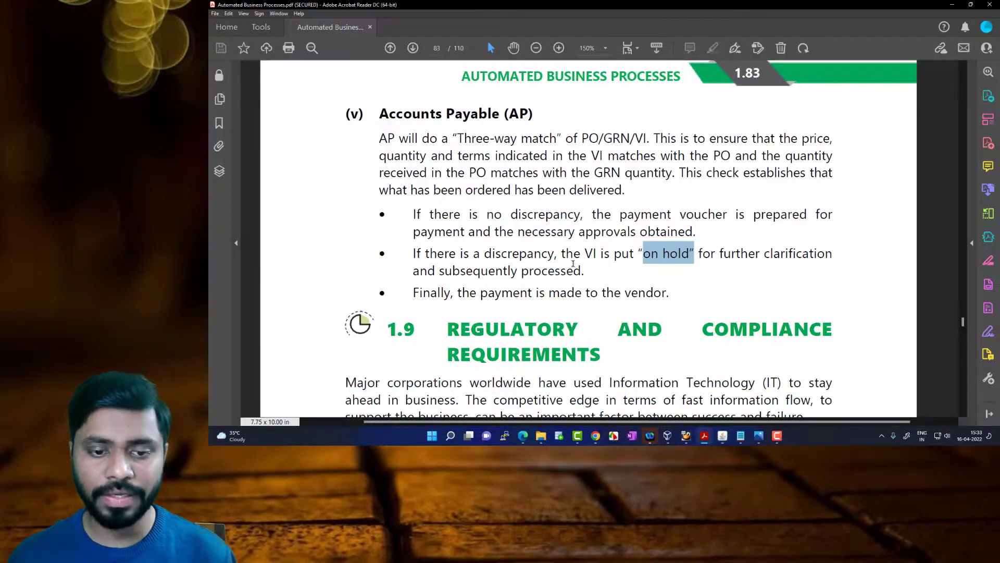
{"action": "left_click_drag", "start_coordinate": [477, 292], "coordinate": [667, 292]}
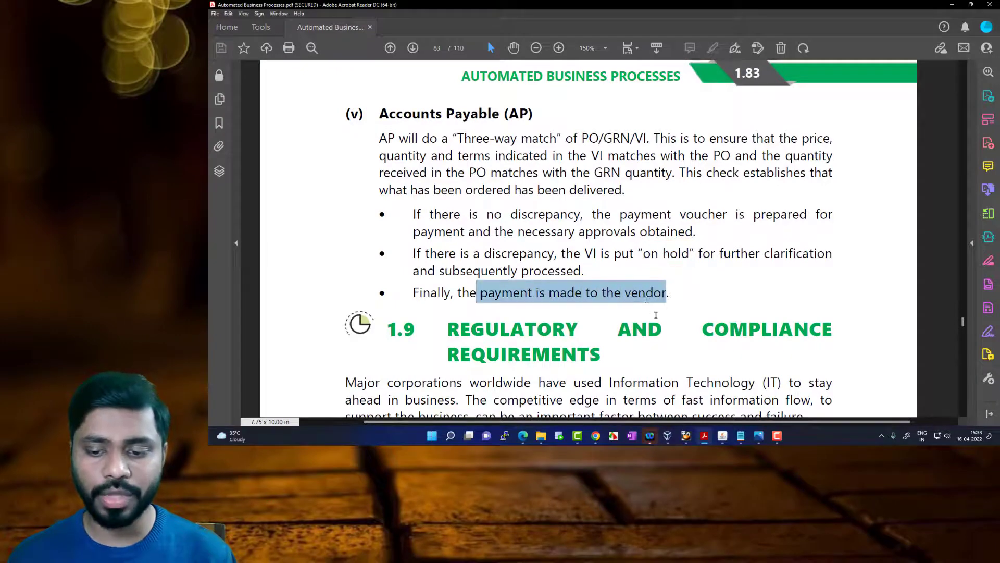
{"action": "left_click", "coordinate": [728, 441]}
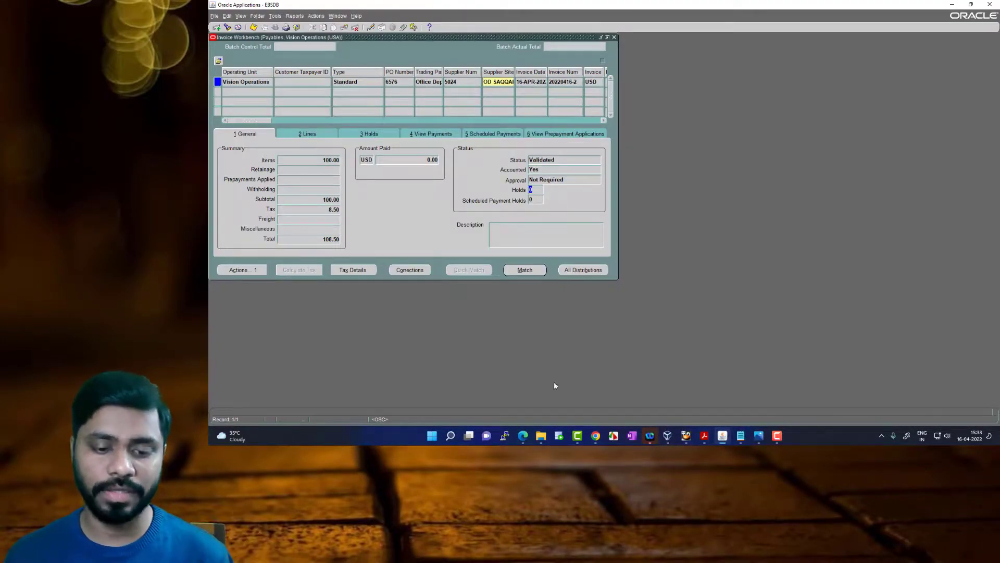
Switch to the Subledger Journal Entry Lines page in Chrome and view the journal entry for the Accrual line
{"action": "left_click", "coordinate": [597, 437]}
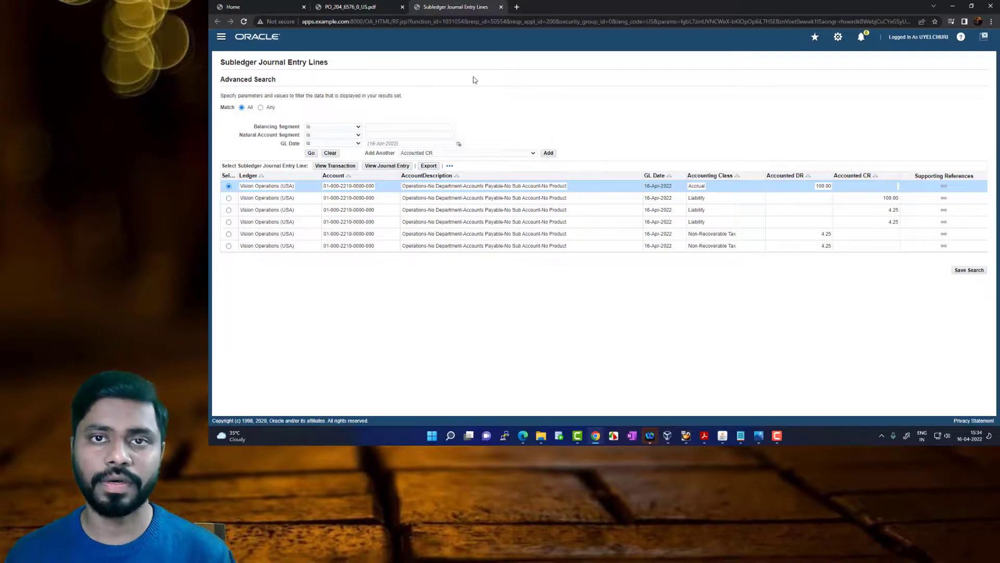
{"action": "left_click", "coordinate": [395, 168]}
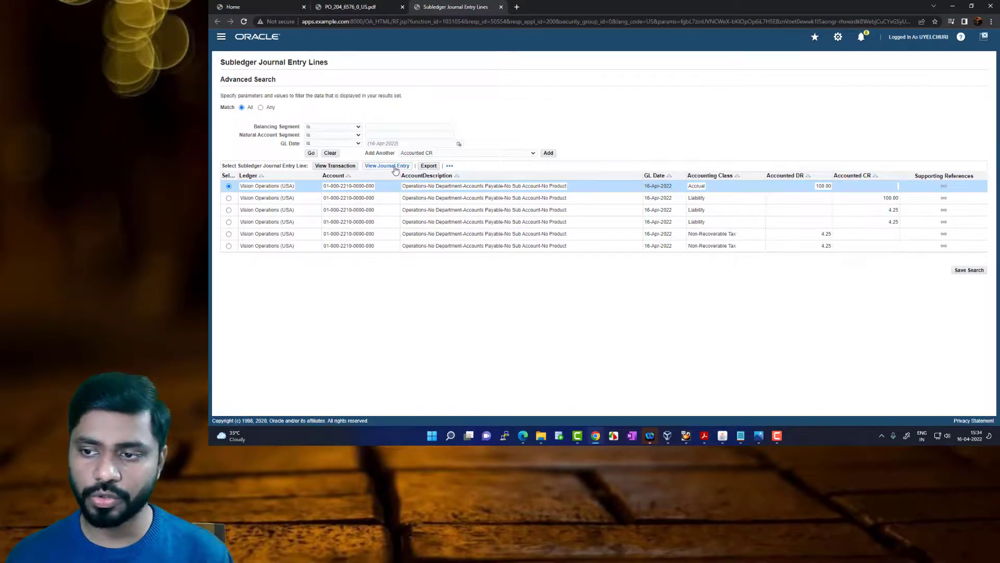
{"action": "left_click", "coordinate": [395, 167]}
{"action": "left_click", "coordinate": [395, 167]}
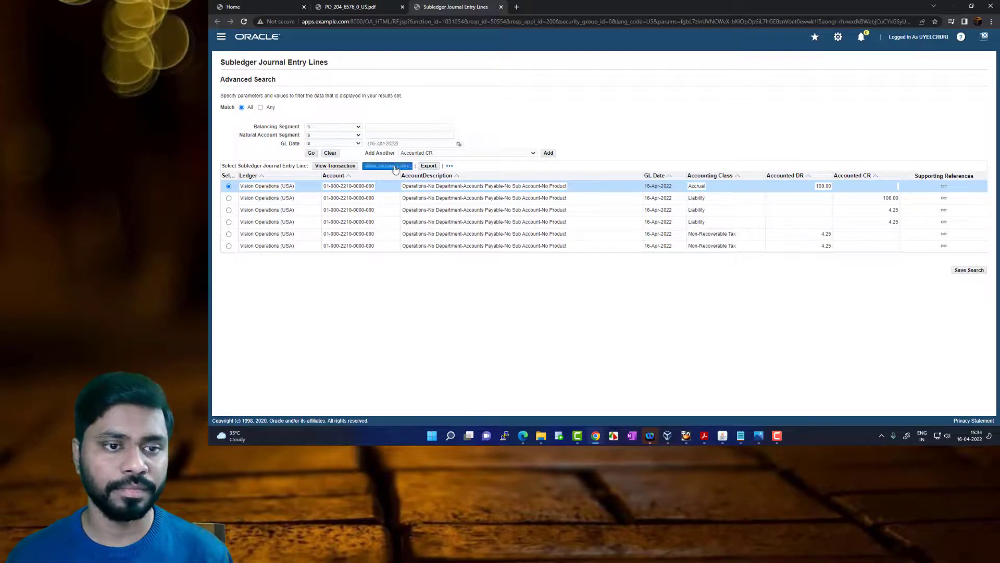
{"action": "left_click", "coordinate": [349, 168]}
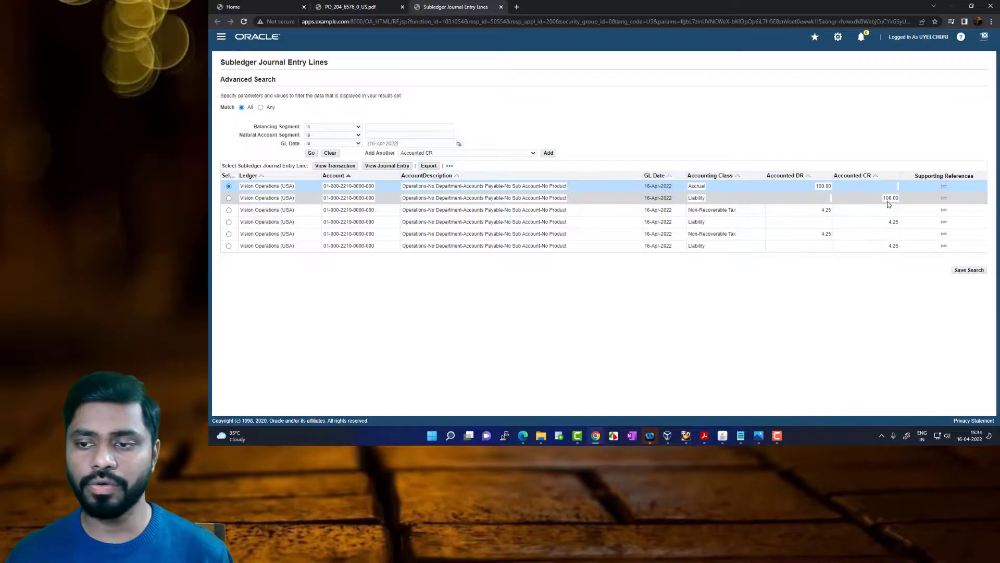
{"action": "left_click", "coordinate": [337, 175]}
{"action": "left_click", "coordinate": [384, 166]}
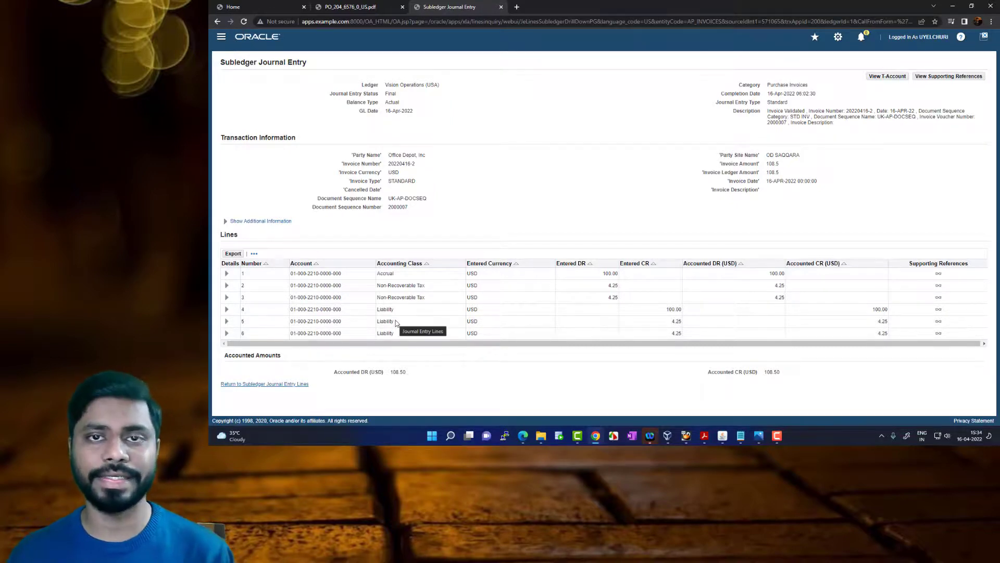
Return to Oracle Applications and compare the scheduled payment's due date and gross amount with the invoice date
{"action": "left_click", "coordinate": [722, 437]}
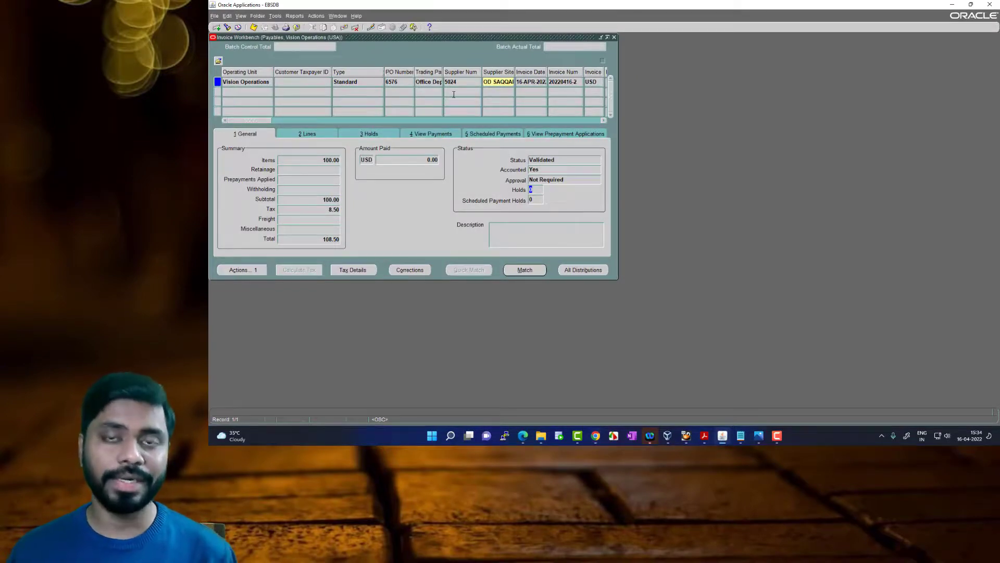
{"action": "left_click", "coordinate": [500, 134]}
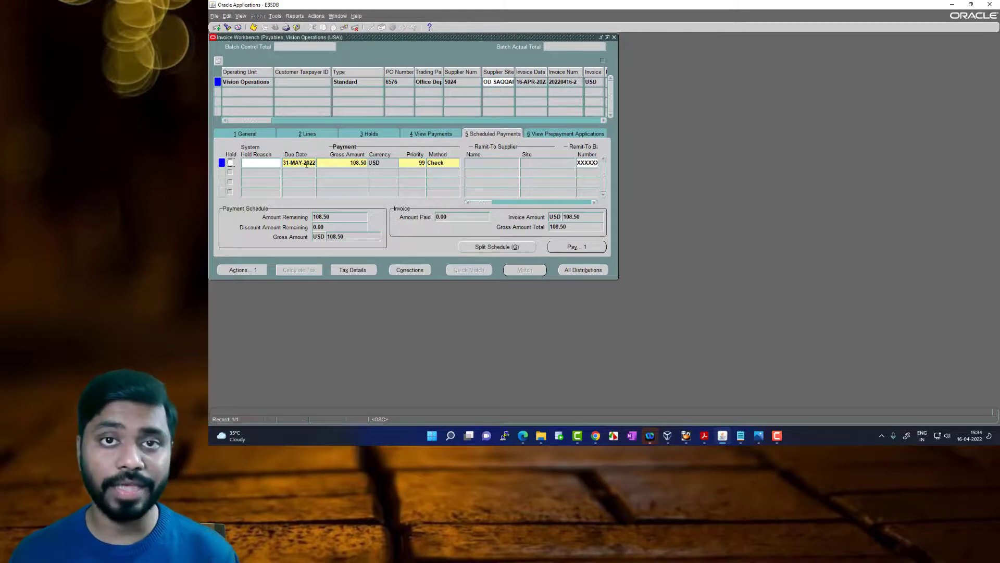
{"action": "left_click", "coordinate": [307, 163]}
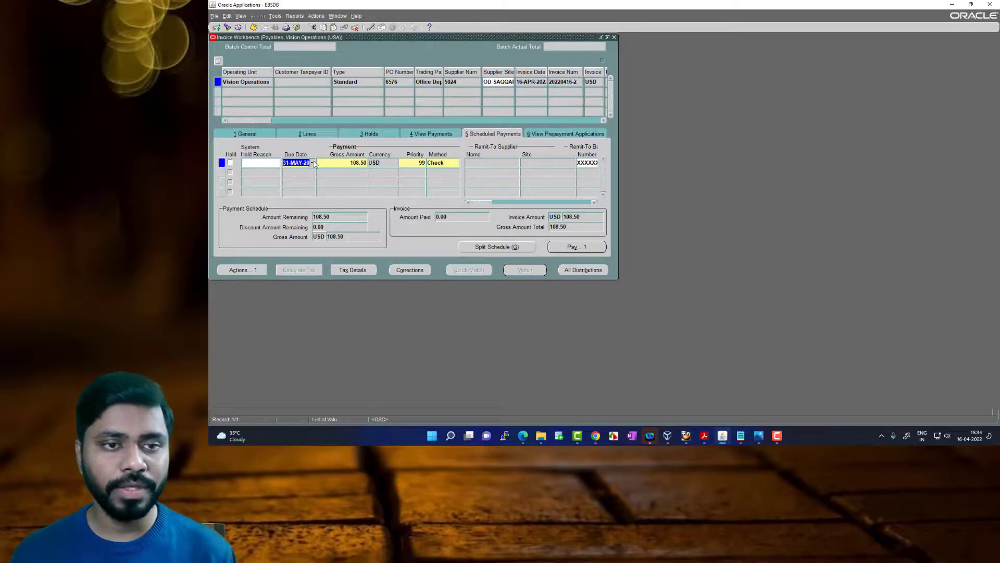
{"action": "left_click", "coordinate": [530, 83]}
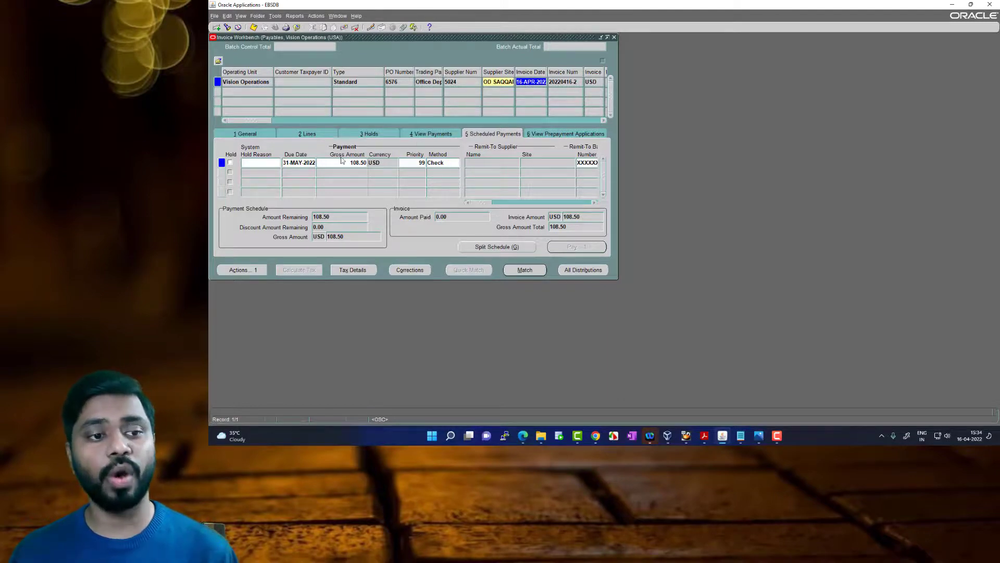
{"action": "left_click", "coordinate": [306, 163]}
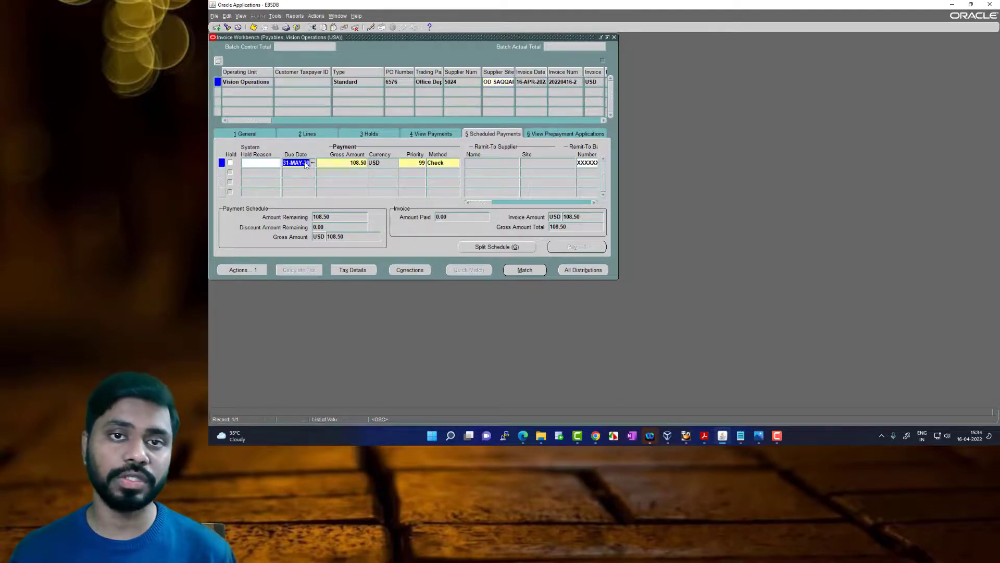
{"action": "key", "text": "Tab"}
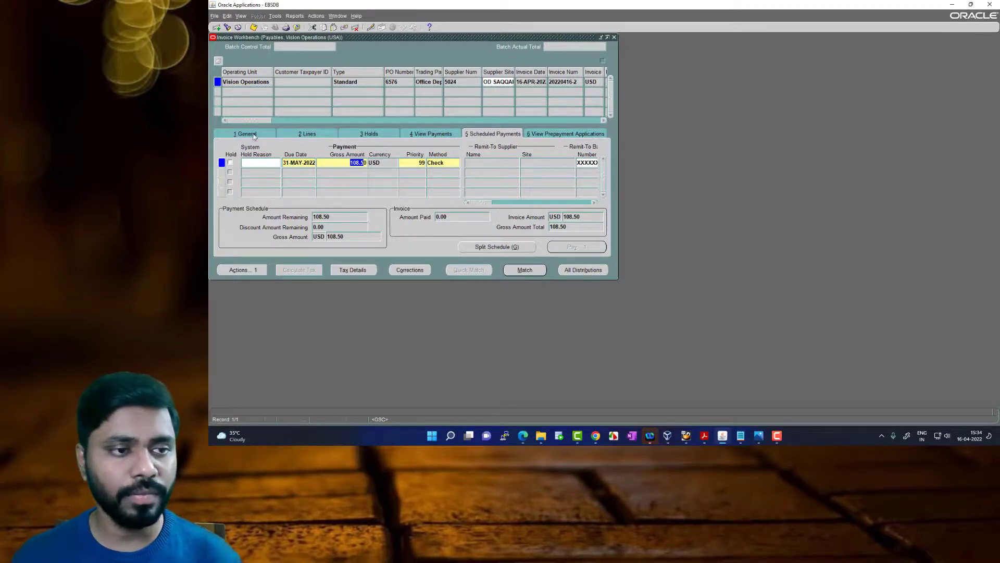
Set the invoice's payment method to Electronic, accept overwriting the scheduled payments, and save
{"action": "left_click_drag", "start_coordinate": [258, 120], "coordinate": [447, 120]}
{"action": "left_click", "coordinate": [337, 81]}
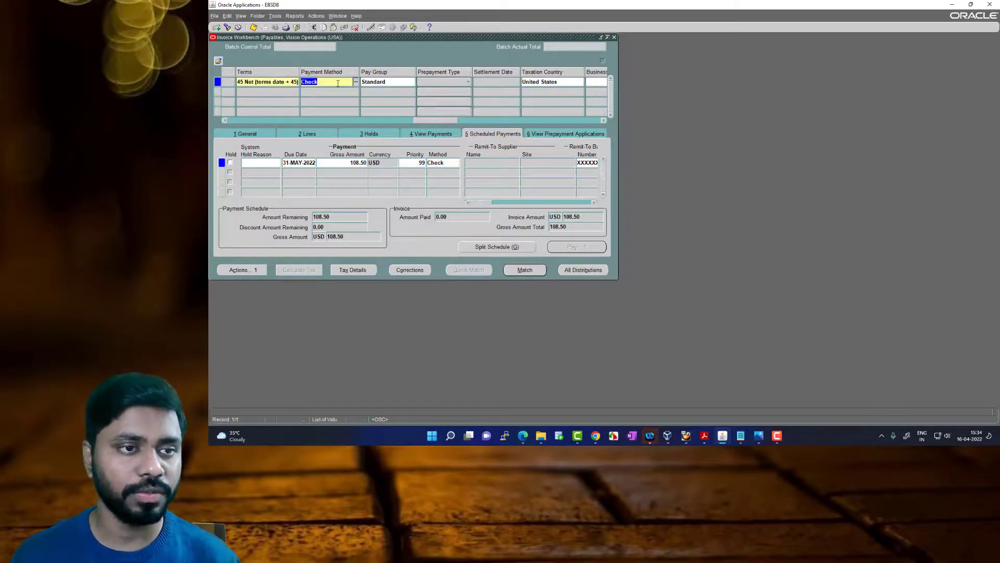
{"action": "type", "text": "Electronic"}
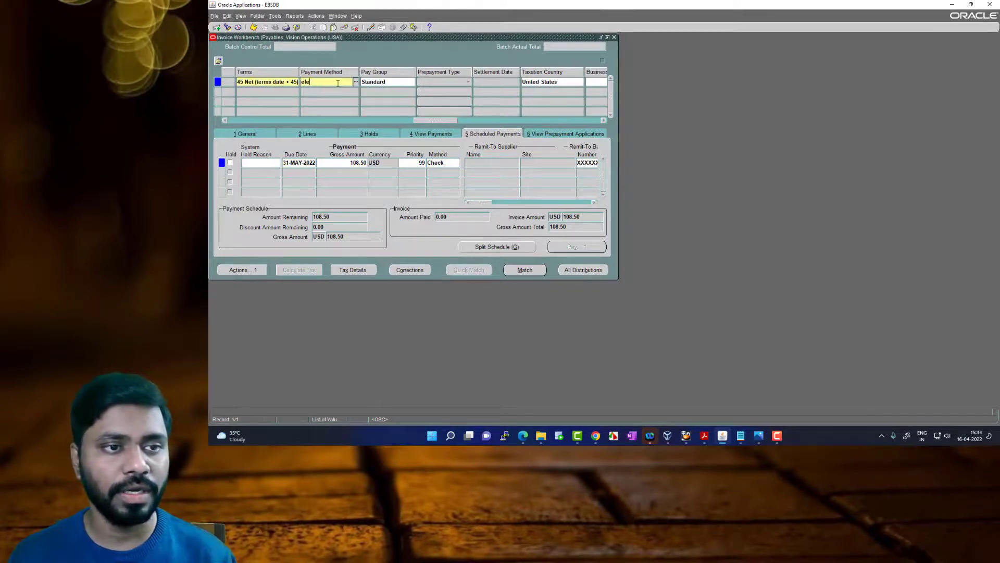
{"action": "key", "text": "Tab"}
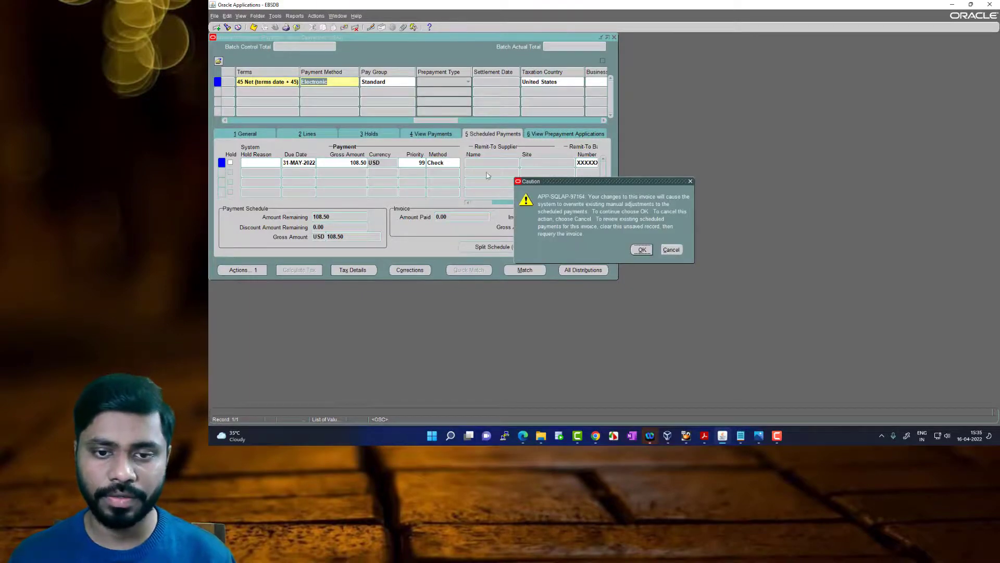
{"action": "left_click", "coordinate": [642, 249]}
{"action": "key", "text": "ctrl+s"}
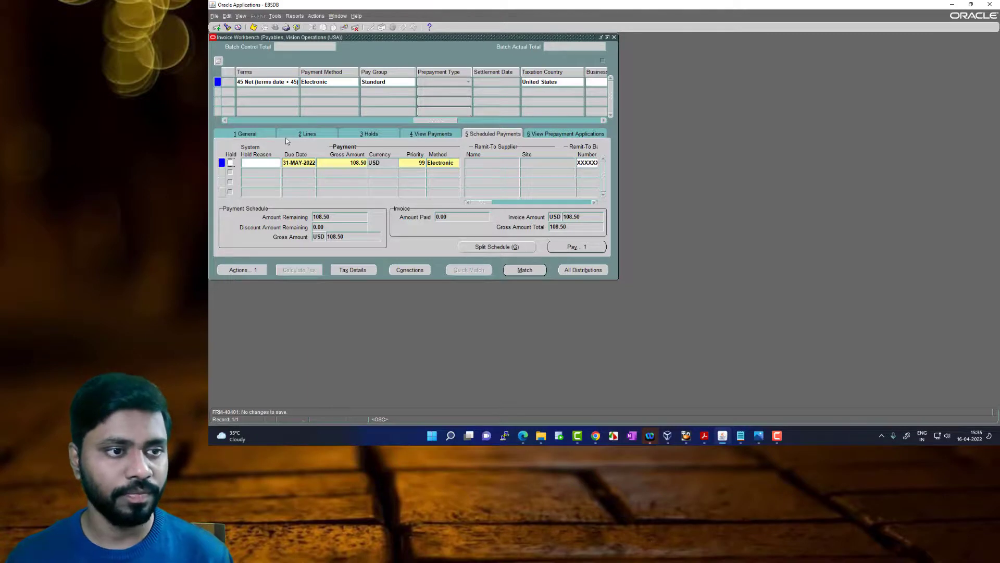
Recheck the payment method and general summary of the invoice, and run the Pay in Full action on it
{"action": "left_click", "coordinate": [258, 136]}
{"action": "left_click", "coordinate": [340, 82]}
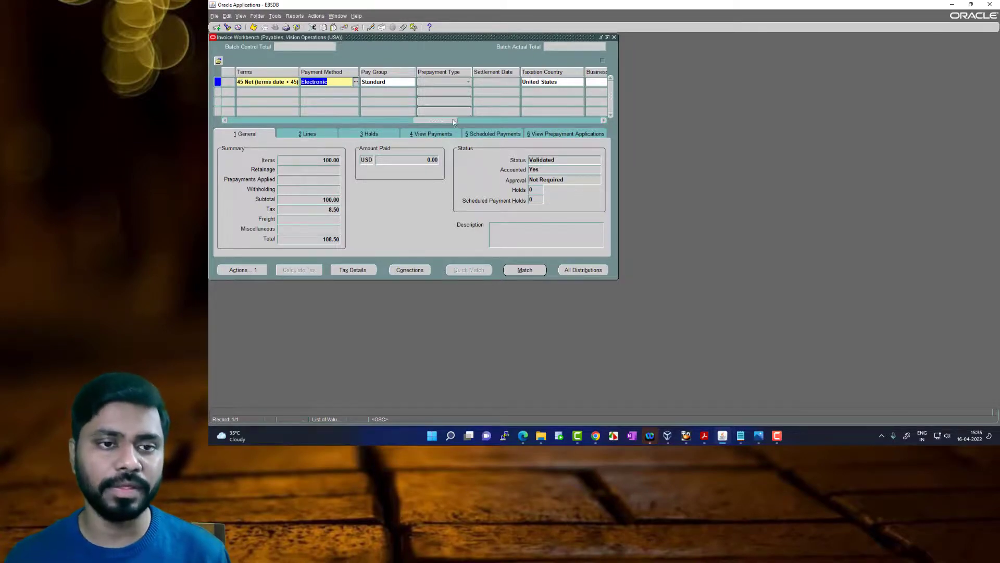
{"action": "left_click_drag", "start_coordinate": [452, 121], "coordinate": [284, 123]}
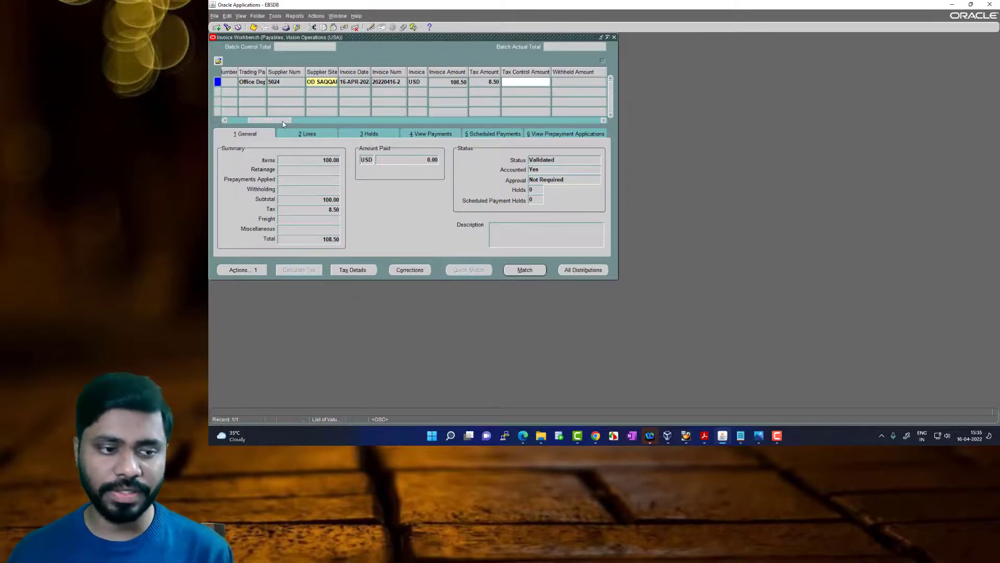
{"action": "left_click", "coordinate": [249, 270]}
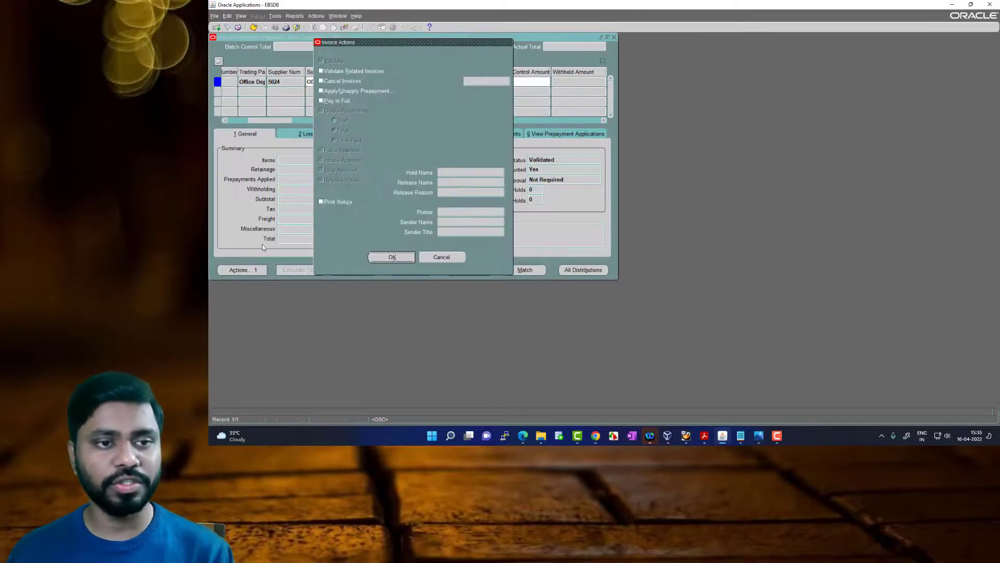
{"action": "left_click", "coordinate": [348, 106]}
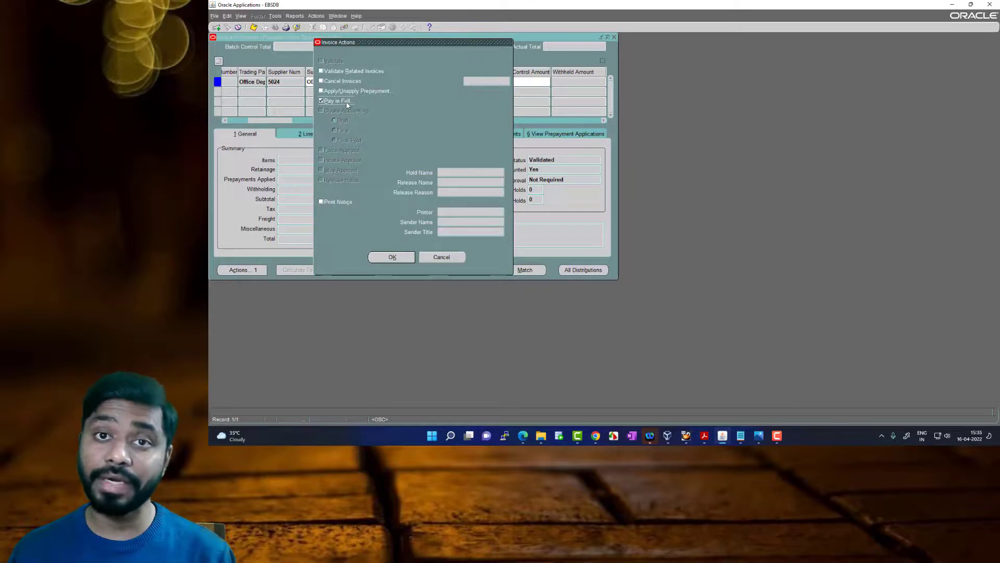
{"action": "left_click", "coordinate": [399, 260]}
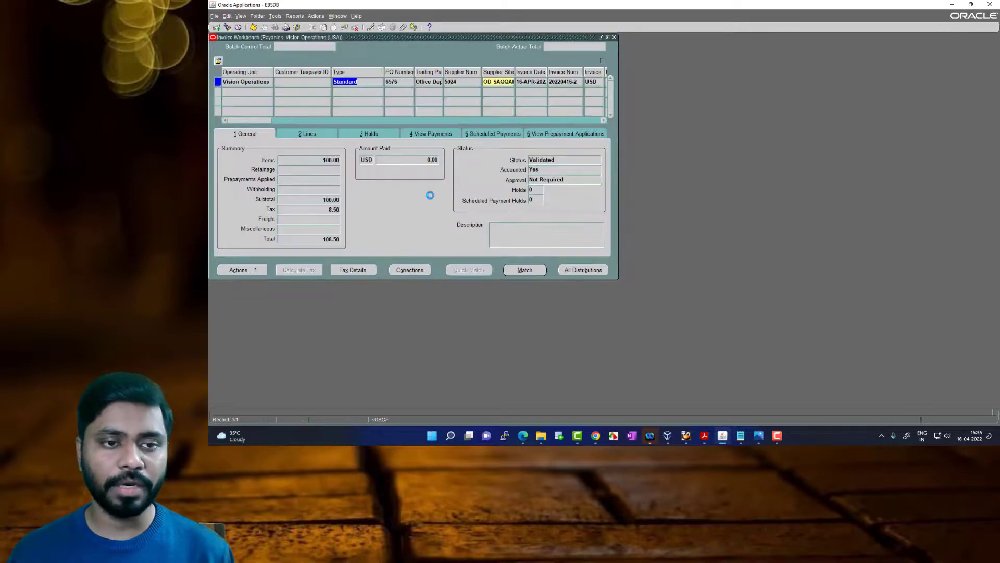
Check the payment's bank account, date and amount, and choose Payment format RUR as the payment process profile
{"action": "left_click_drag", "start_coordinate": [264, 135], "coordinate": [379, 141]}
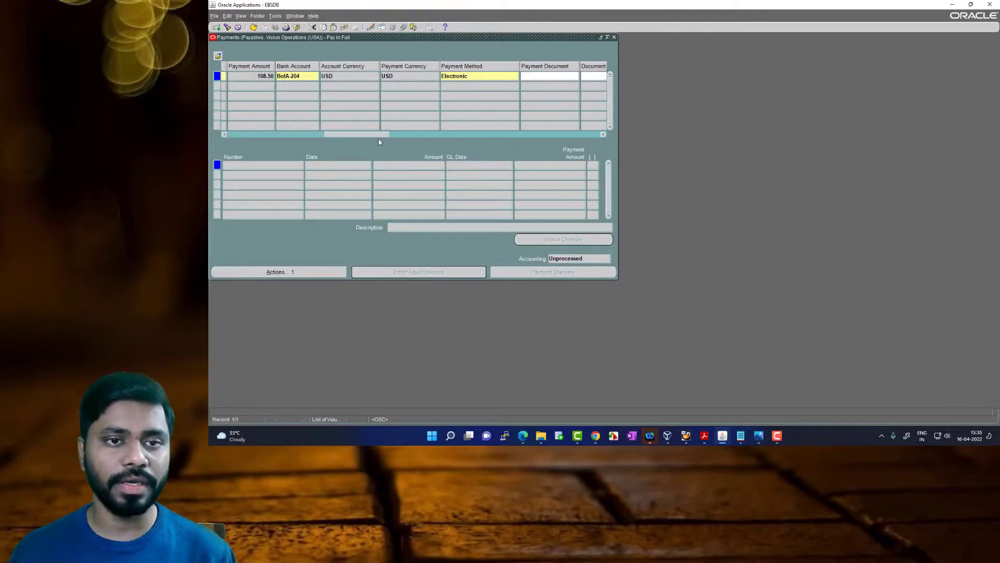
{"action": "left_click", "coordinate": [305, 76]}
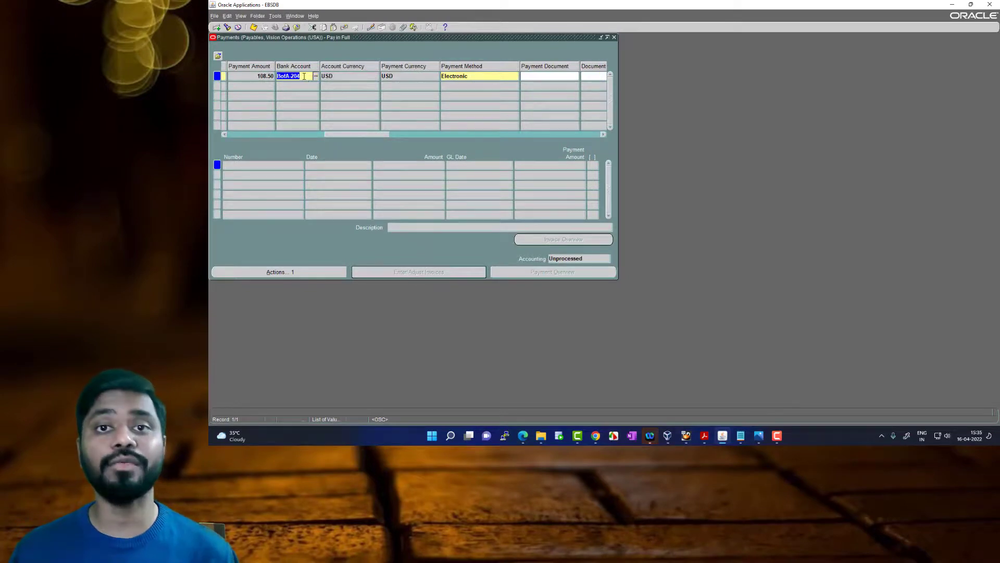
{"action": "left_click_drag", "start_coordinate": [351, 137], "coordinate": [329, 136]}
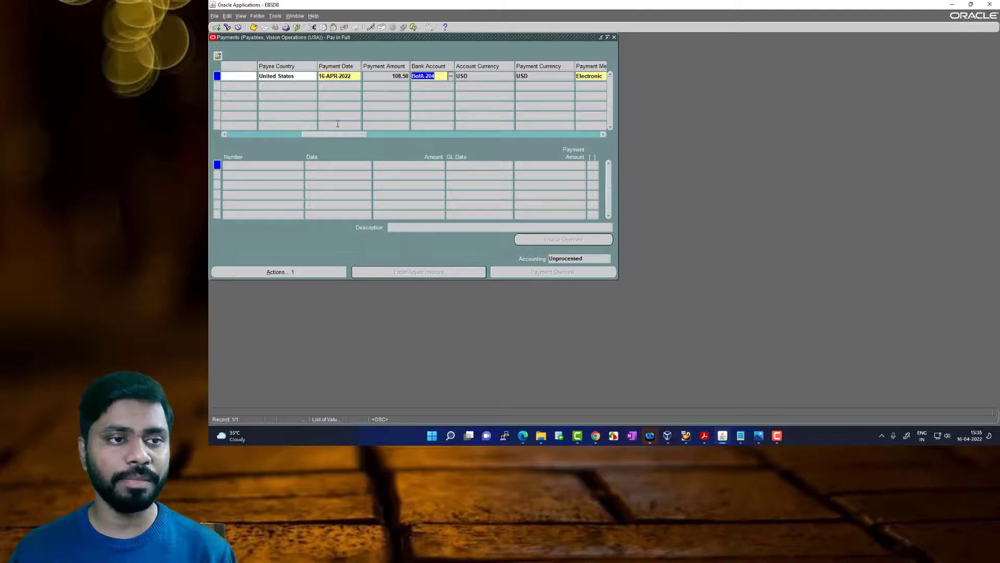
{"action": "left_click_drag", "start_coordinate": [341, 137], "coordinate": [394, 141]}
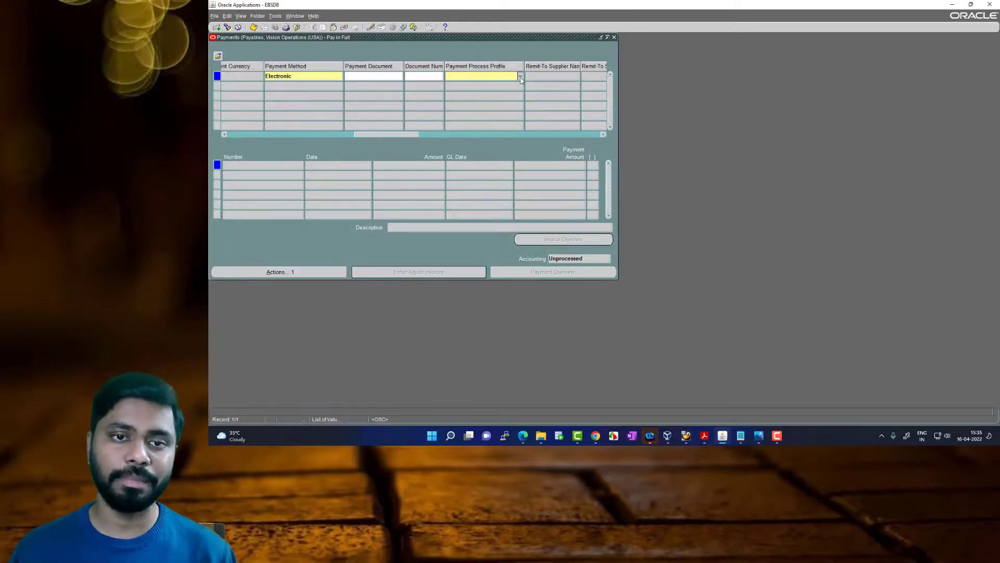
{"action": "double_click", "coordinate": [519, 78]}
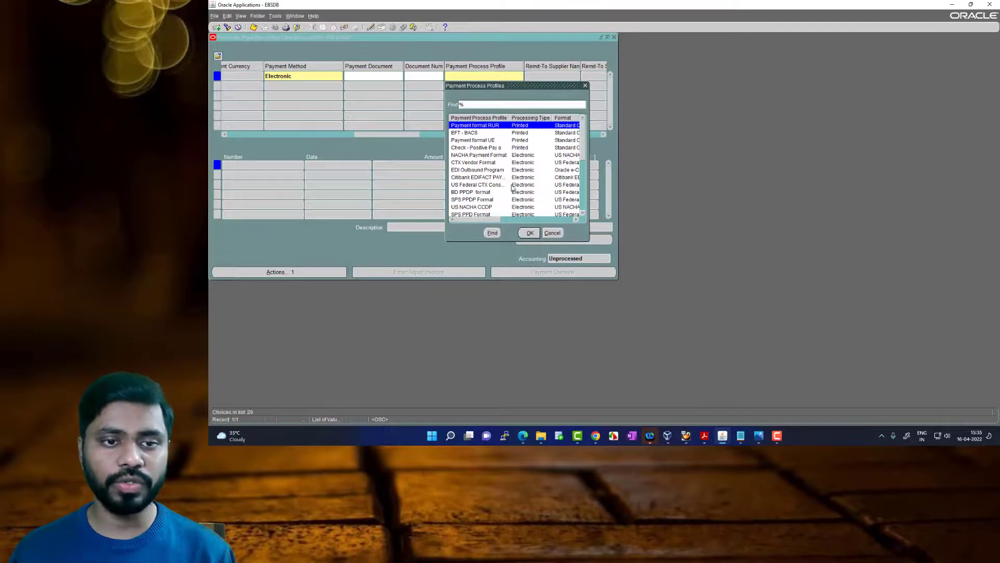
{"action": "left_click", "coordinate": [529, 232]}
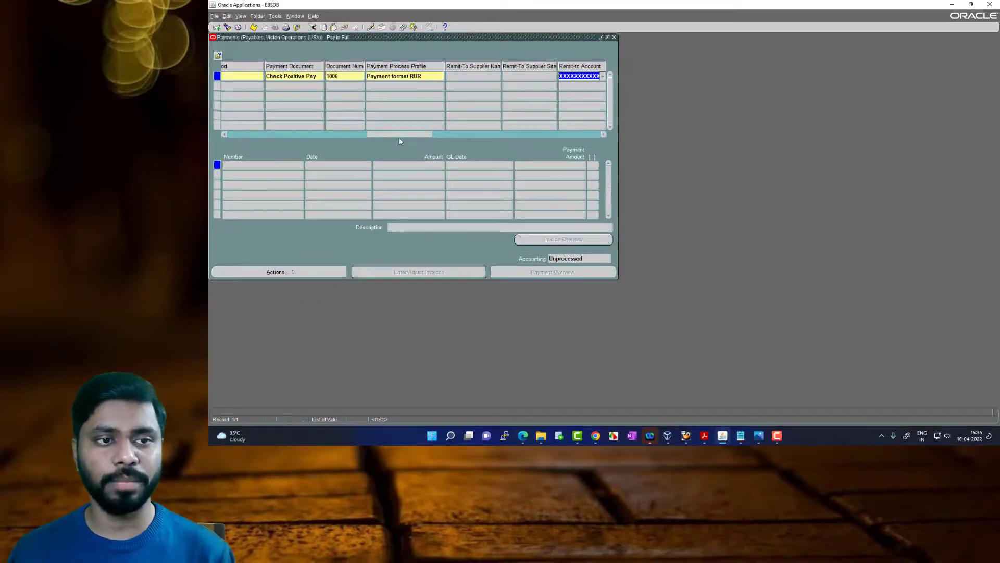
Review the payment's document number, remit-to account, document category and supplier details
{"action": "left_click", "coordinate": [345, 76]}
{"action": "left_click_drag", "start_coordinate": [403, 134], "coordinate": [447, 134]}
{"action": "left_click", "coordinate": [329, 77]}
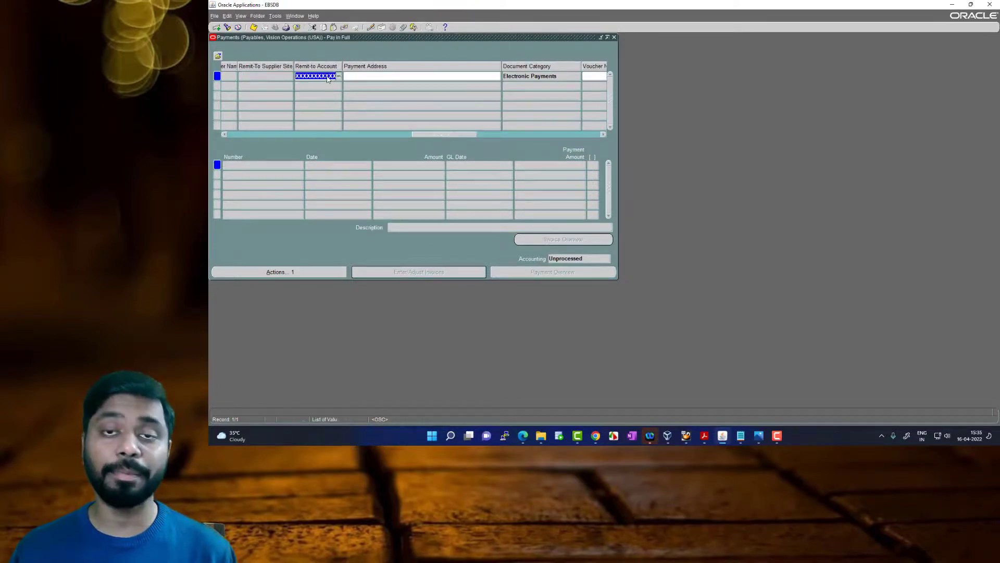
{"action": "left_click_drag", "start_coordinate": [451, 137], "coordinate": [254, 137]}
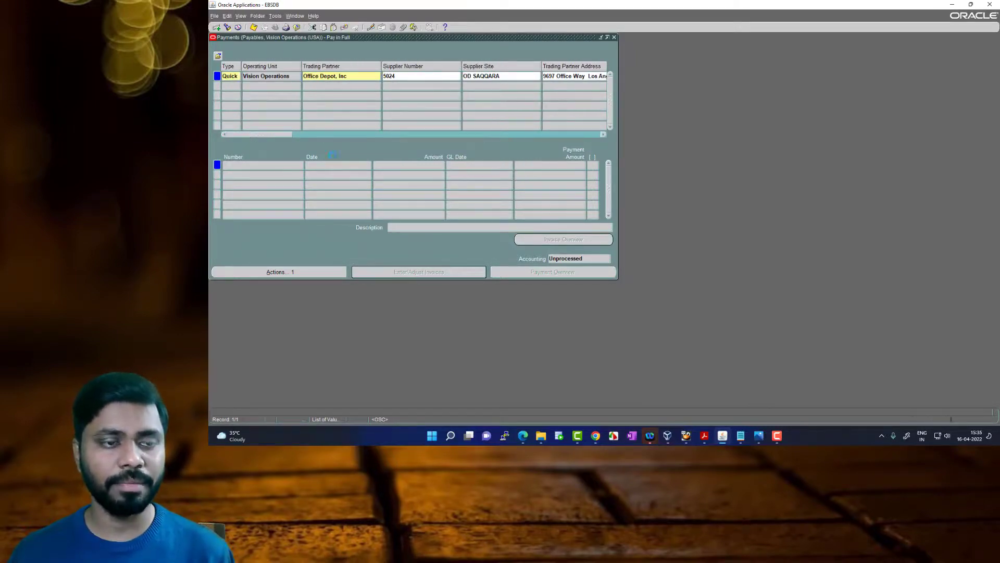
Save the full payment with Check Positive Pay as its payment document and close the payment window
{"action": "left_click", "coordinate": [489, 190]}
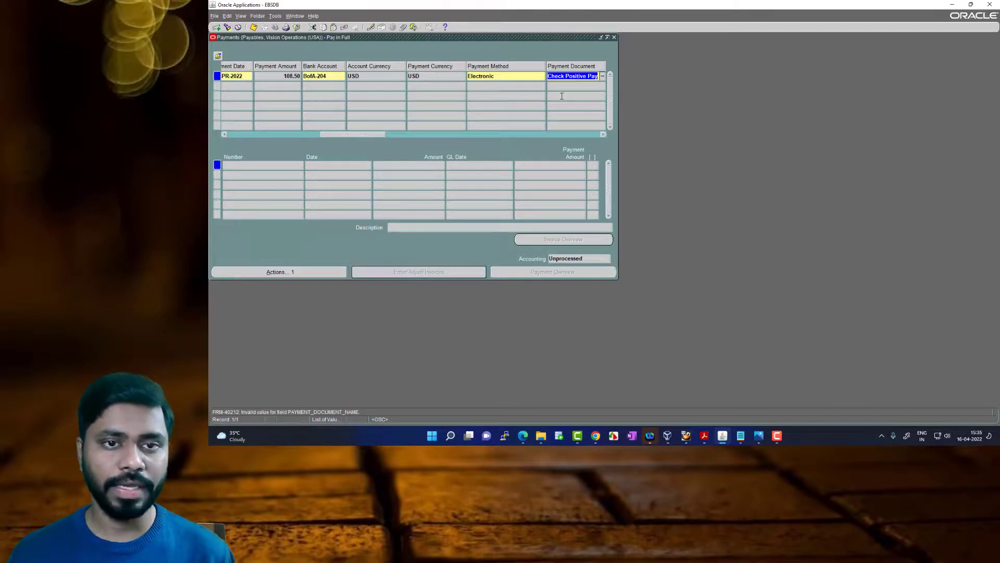
{"action": "left_click_drag", "start_coordinate": [358, 137], "coordinate": [375, 137]}
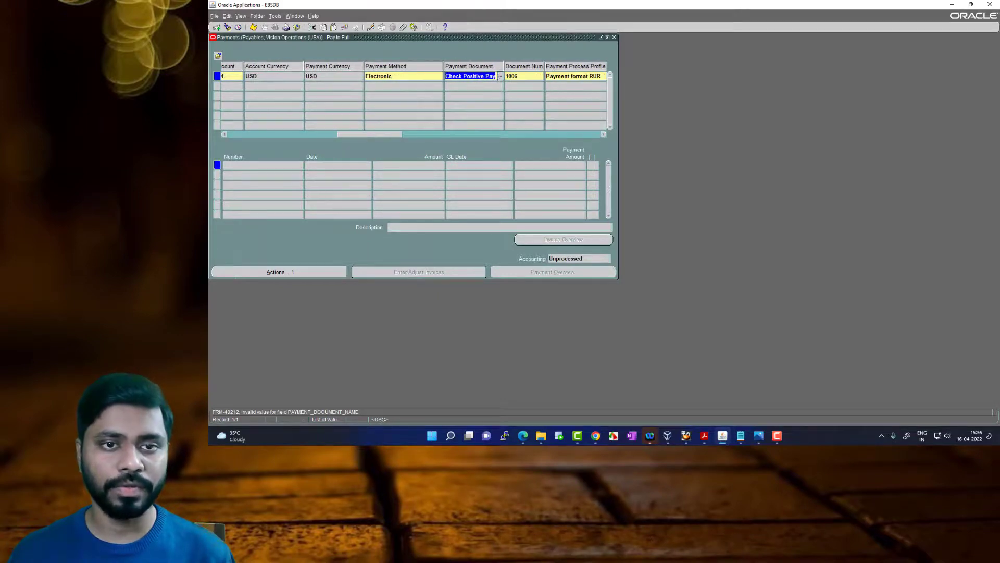
{"action": "key", "text": "Tab"}
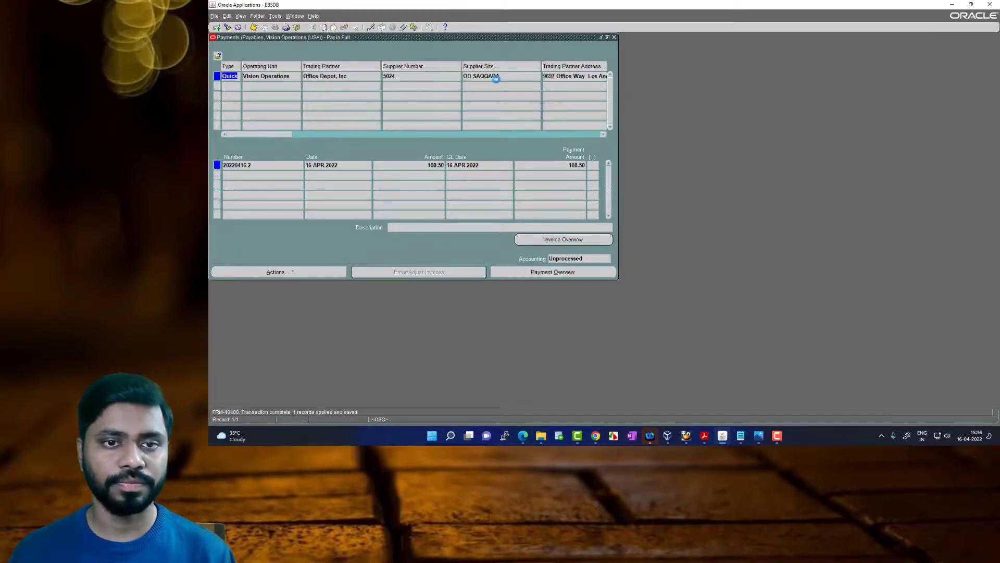
{"action": "left_click", "coordinate": [266, 166]}
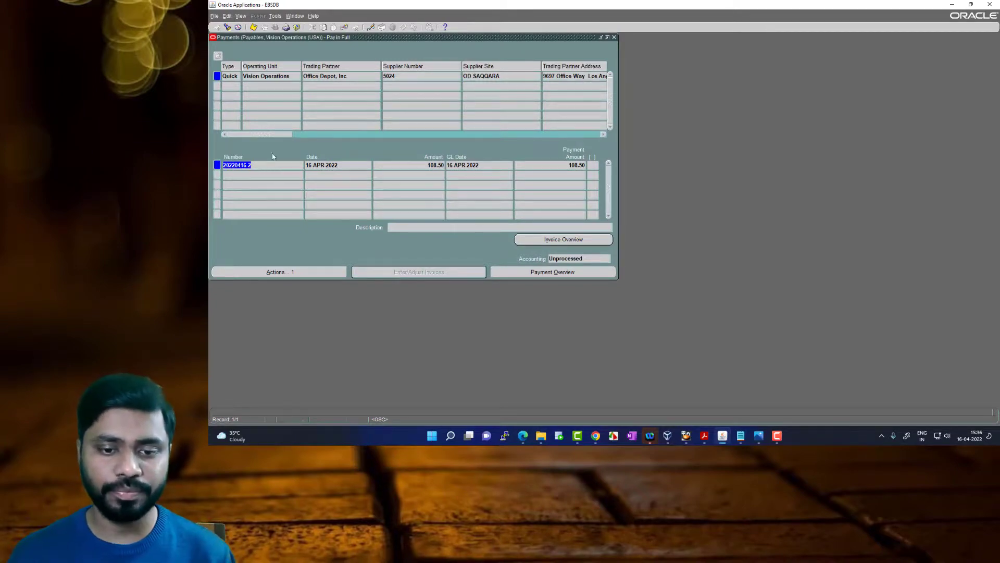
{"action": "left_click", "coordinate": [615, 37]}
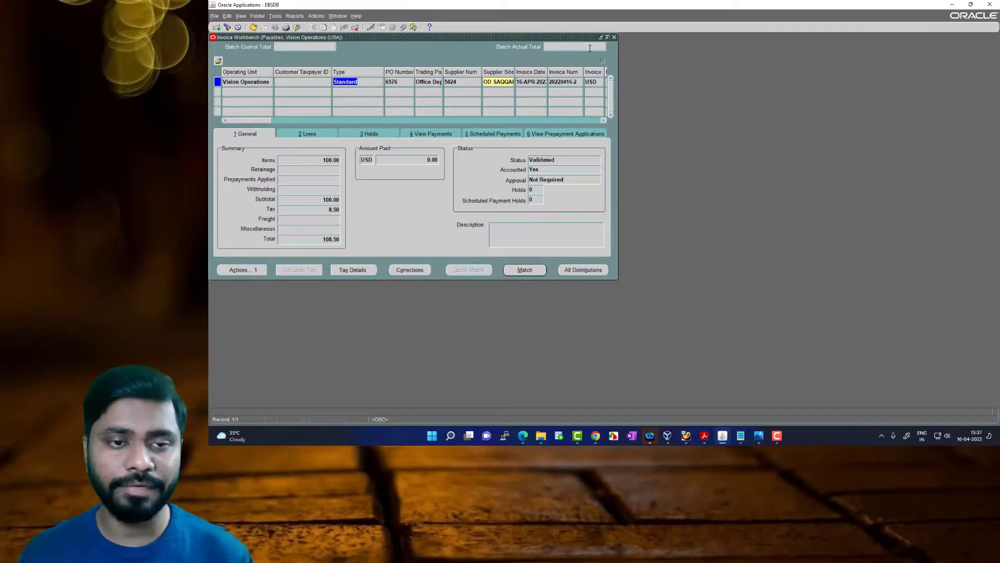
Find the paid Office Depot invoice again by its invoice number to reload it in the Invoice Workbench
{"action": "left_click", "coordinate": [578, 83]}
{"action": "key", "text": "ctrl+c"}
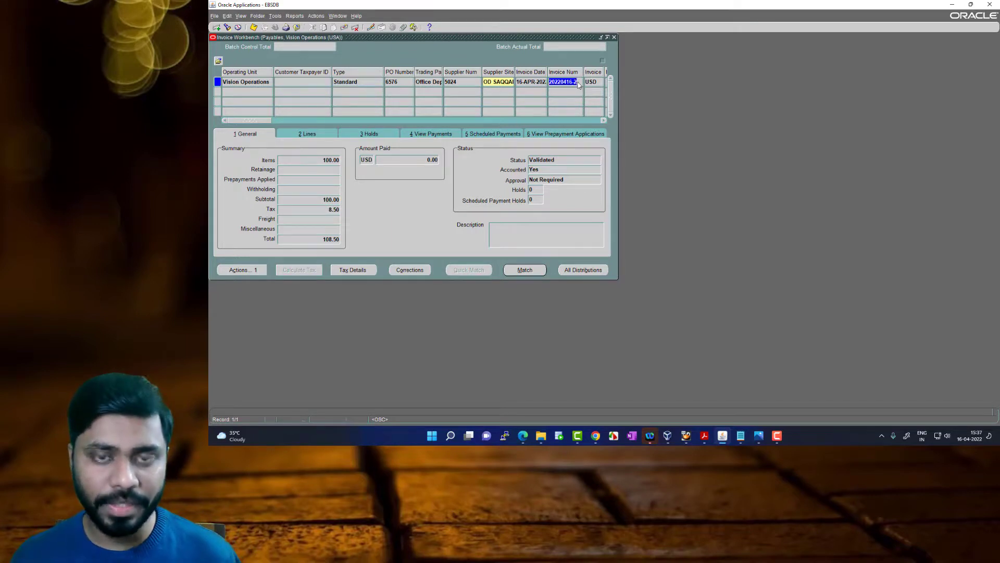
{"action": "left_click", "coordinate": [228, 27]}
{"action": "left_click", "coordinate": [331, 115]}
{"action": "key", "text": "ctrl+v"}
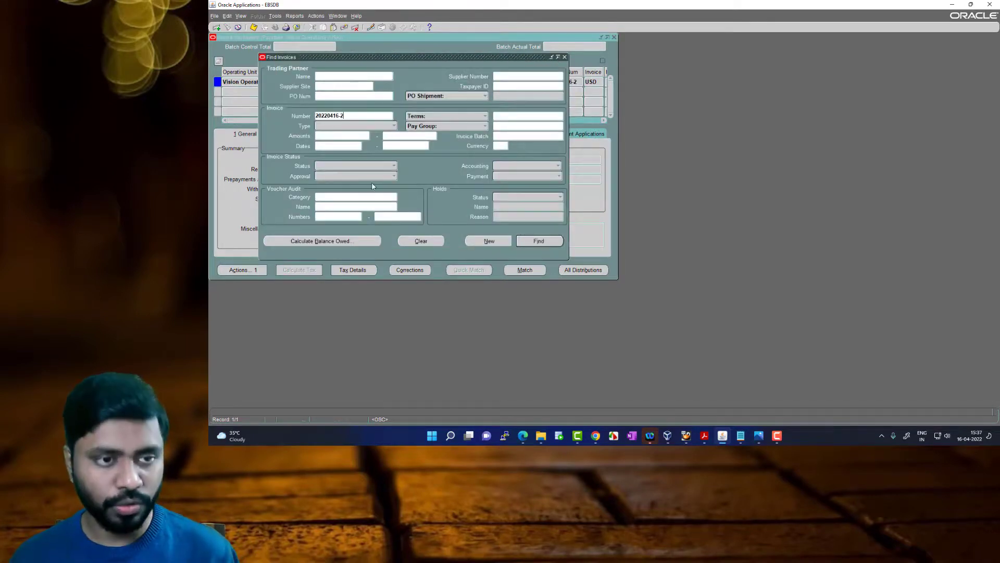
{"action": "left_click", "coordinate": [530, 242]}
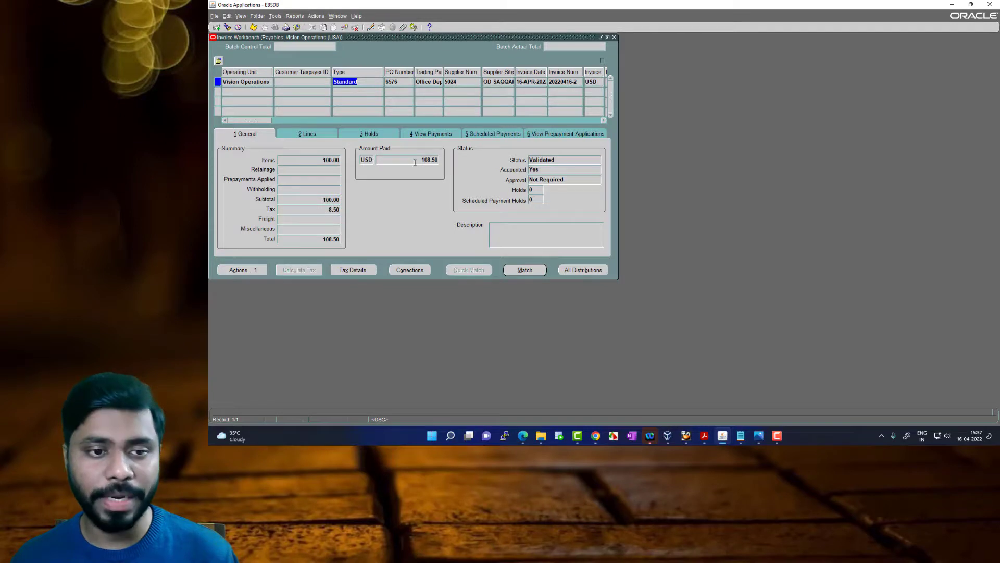
Check the invoice's amount paid, and view the document number and payment date of its payment
{"action": "left_click", "coordinate": [423, 163]}
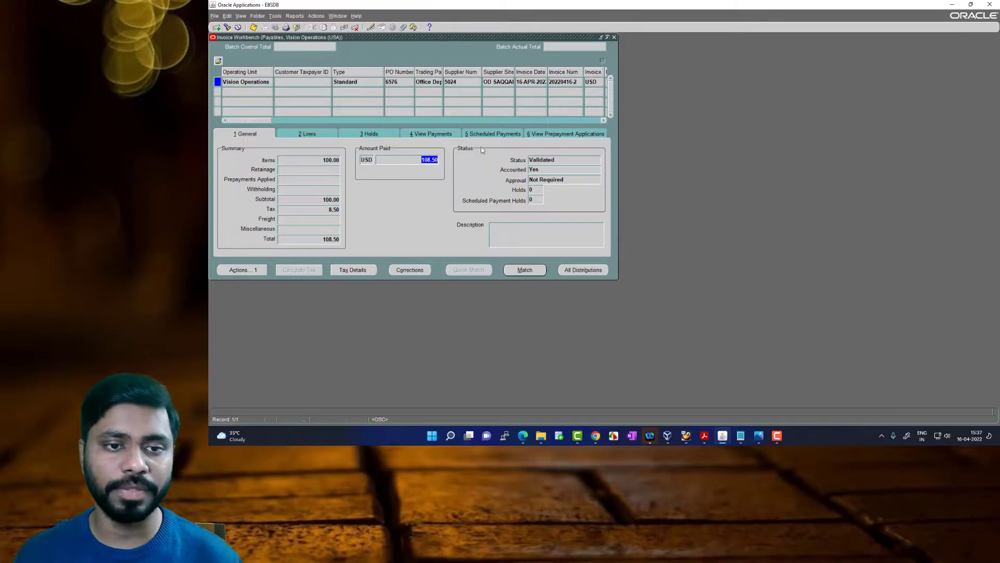
{"action": "left_click", "coordinate": [446, 135]}
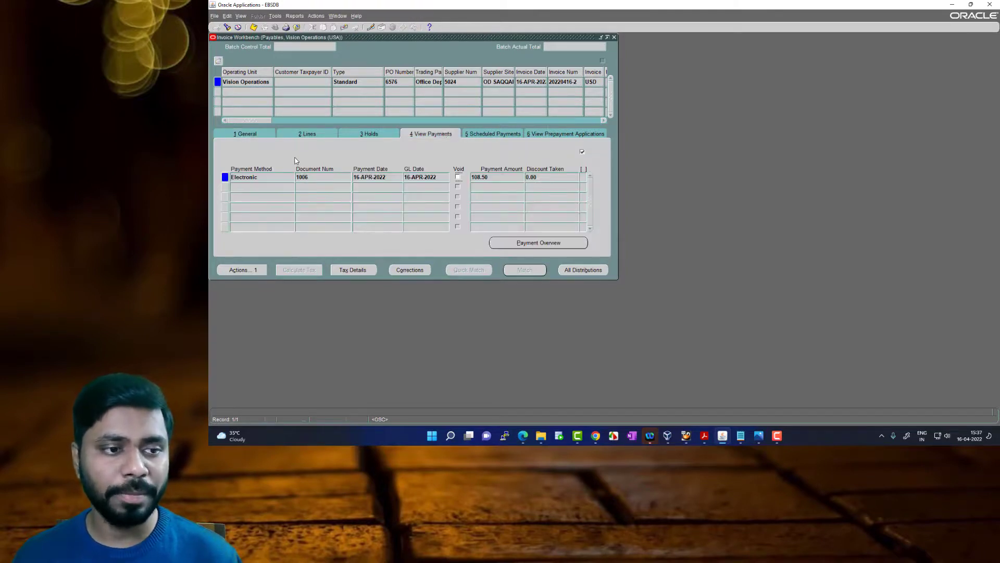
{"action": "double_click", "coordinate": [310, 177]}
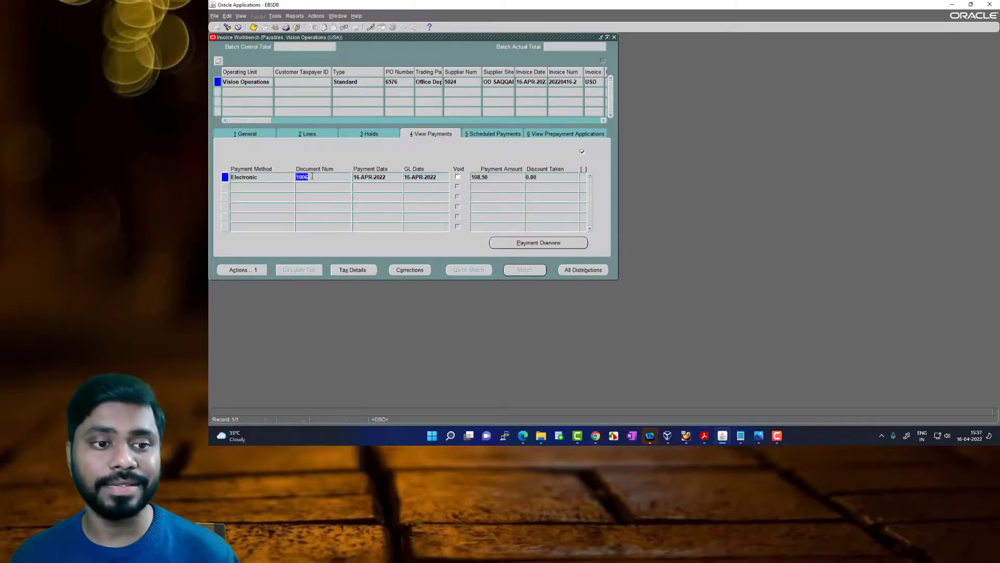
{"action": "double_click", "coordinate": [387, 179]}
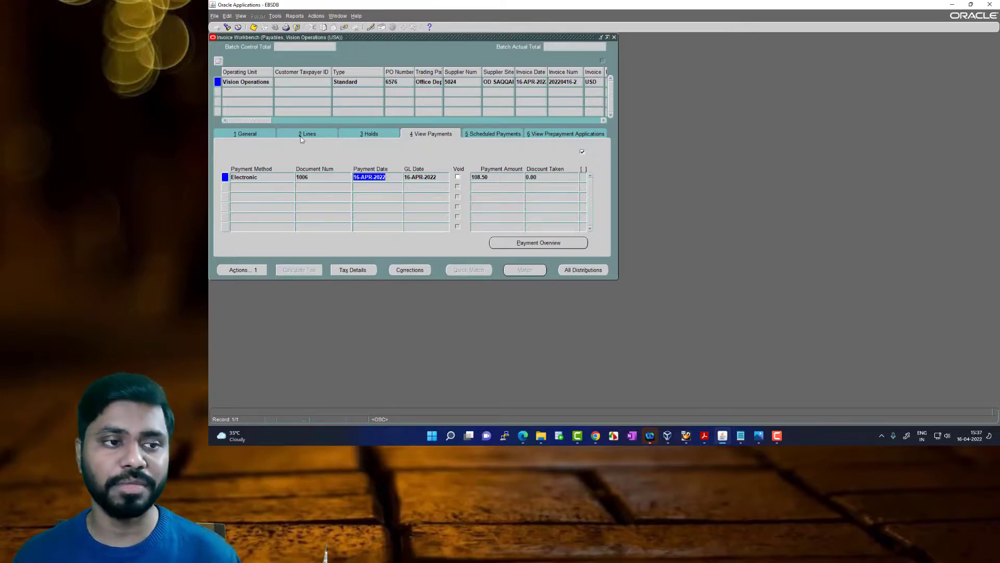
{"action": "left_click", "coordinate": [246, 135]}
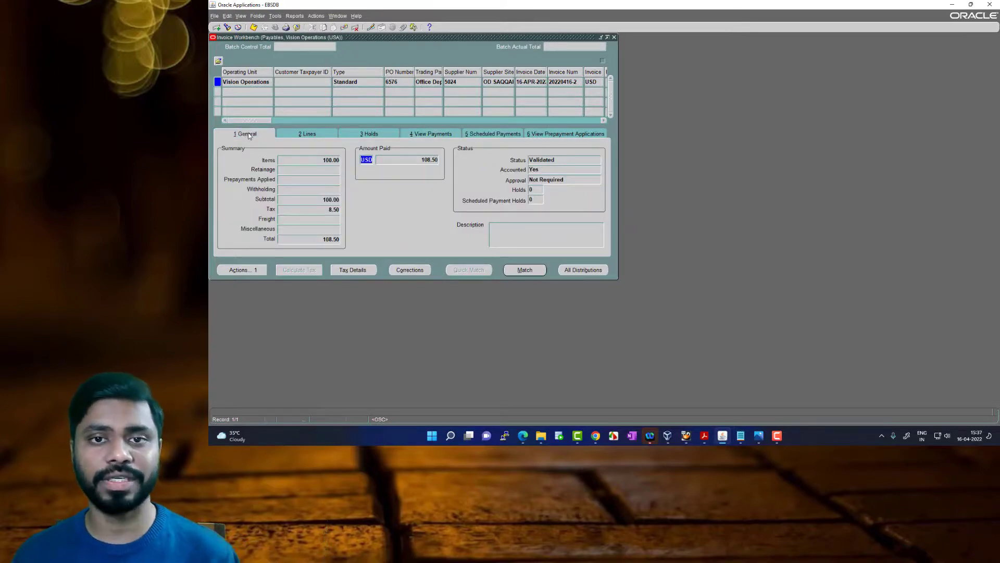
Close the Invoice Workbench and switch the responsibility to Purchasing, Vision Operations (USA)
{"action": "left_click", "coordinate": [614, 38]}
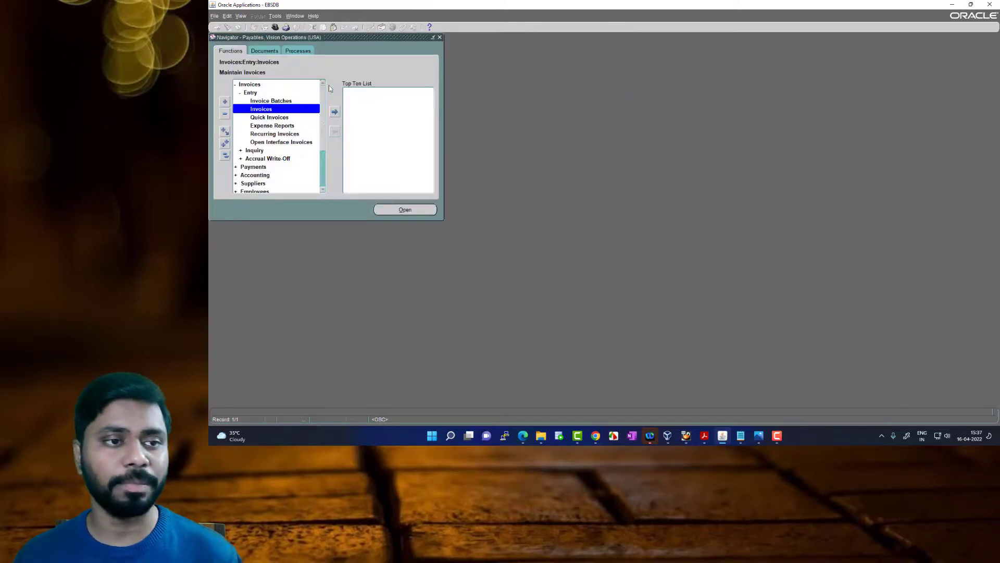
{"action": "left_click", "coordinate": [275, 27]}
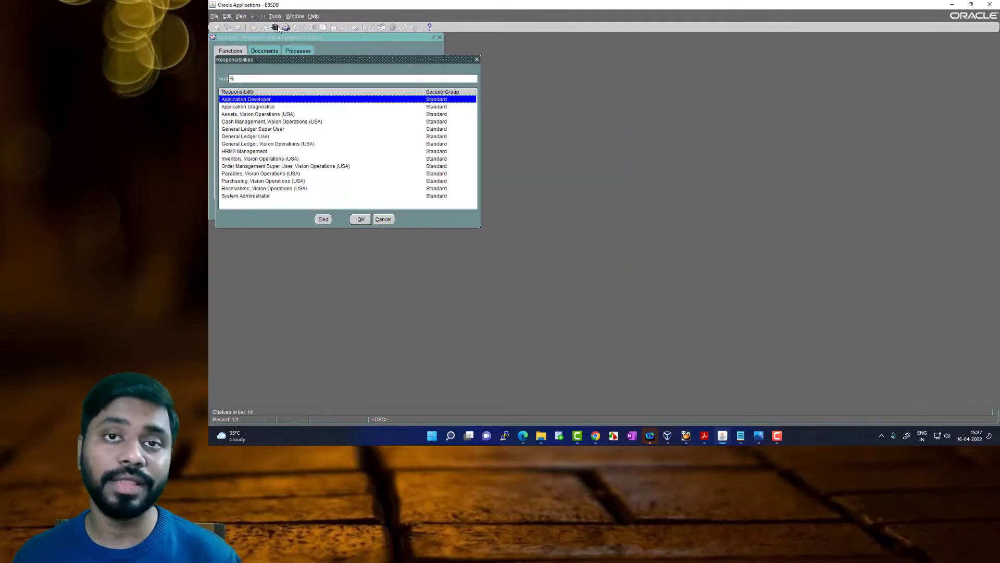
{"action": "left_click", "coordinate": [266, 176]}
{"action": "left_click", "coordinate": [267, 182]}
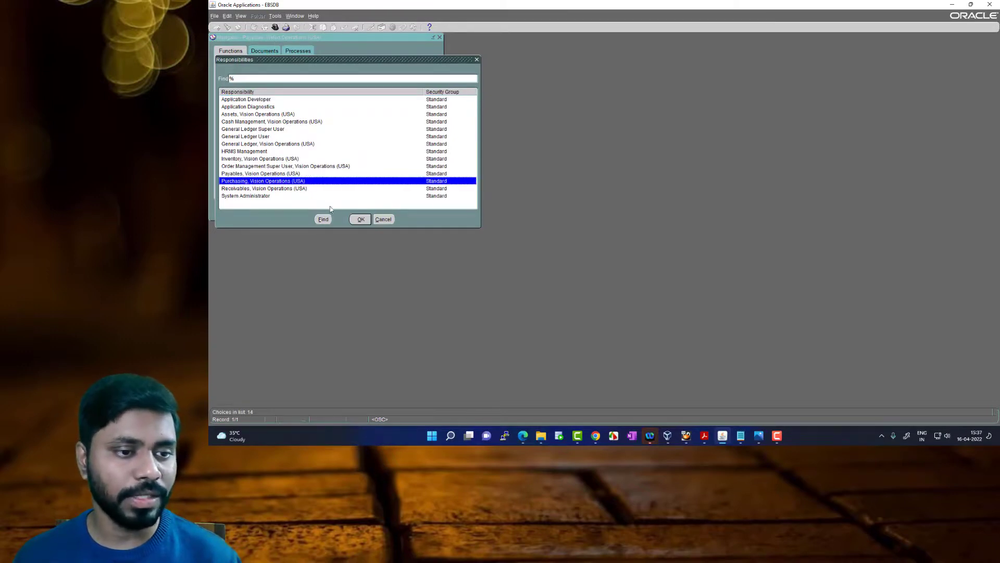
{"action": "left_click", "coordinate": [361, 219]}
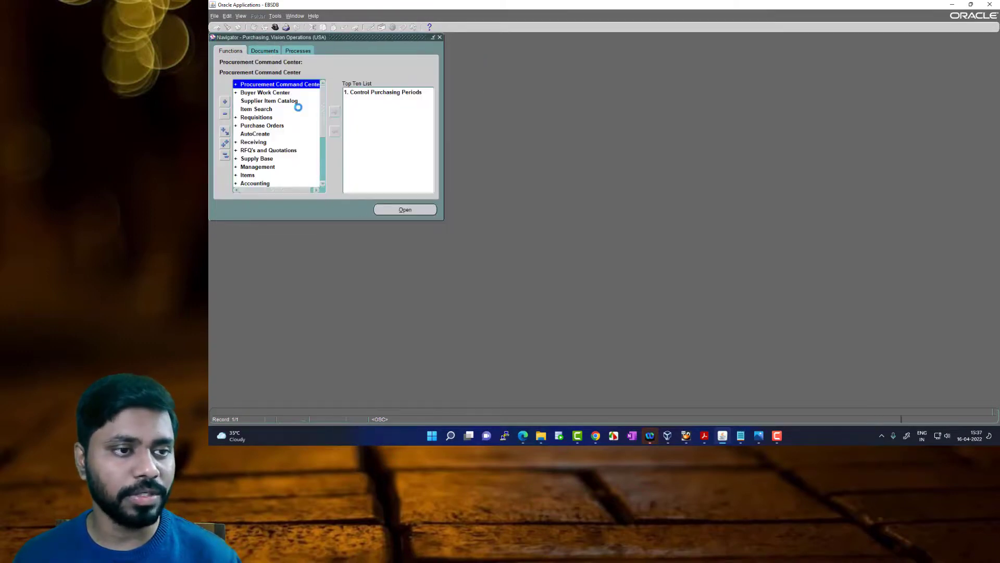
Open the Find Purchase Orders form and look up the noted PO number in Notepad
{"action": "left_click", "coordinate": [264, 128]}
{"action": "double_click", "coordinate": [263, 127]}
{"action": "left_click", "coordinate": [276, 134]}
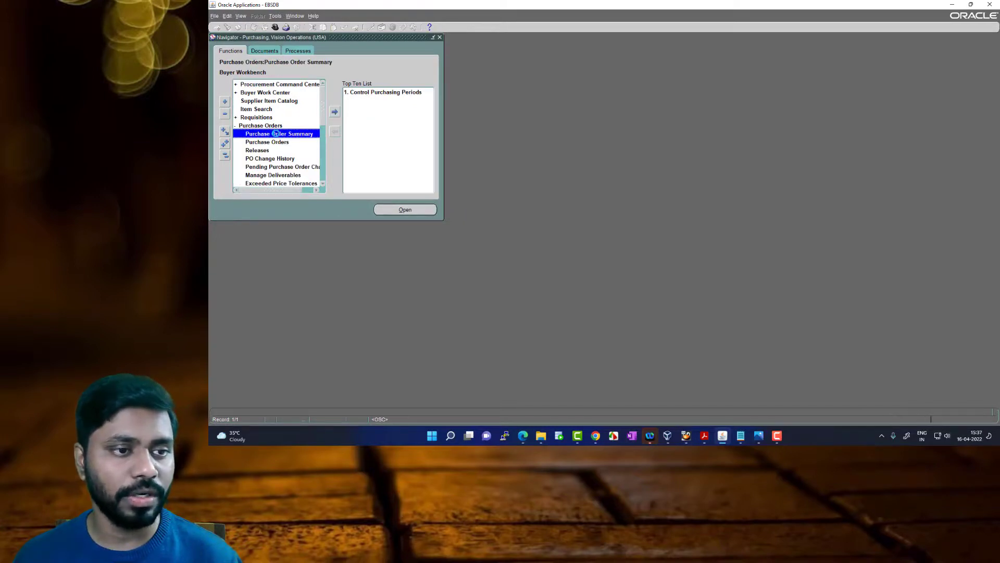
{"action": "left_click", "coordinate": [742, 433]}
{"action": "left_click", "coordinate": [763, 396]}
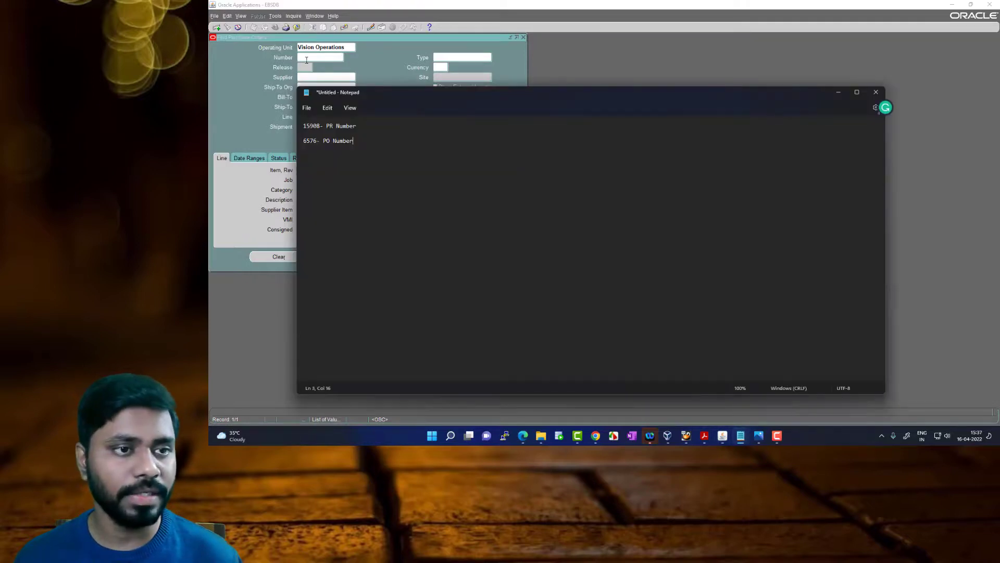
Search for the purchase order by the PO number noted in Notepad, with Shipments as the results
{"action": "left_click", "coordinate": [306, 57]}
{"action": "type", "text": "6576"}
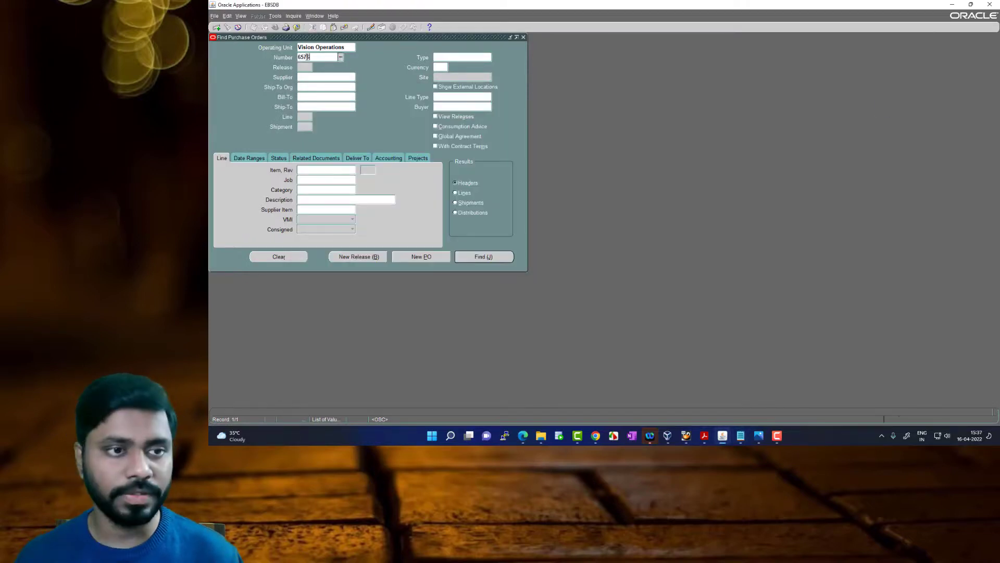
{"action": "key", "text": "Tab"}
{"action": "left_click", "coordinate": [456, 203]}
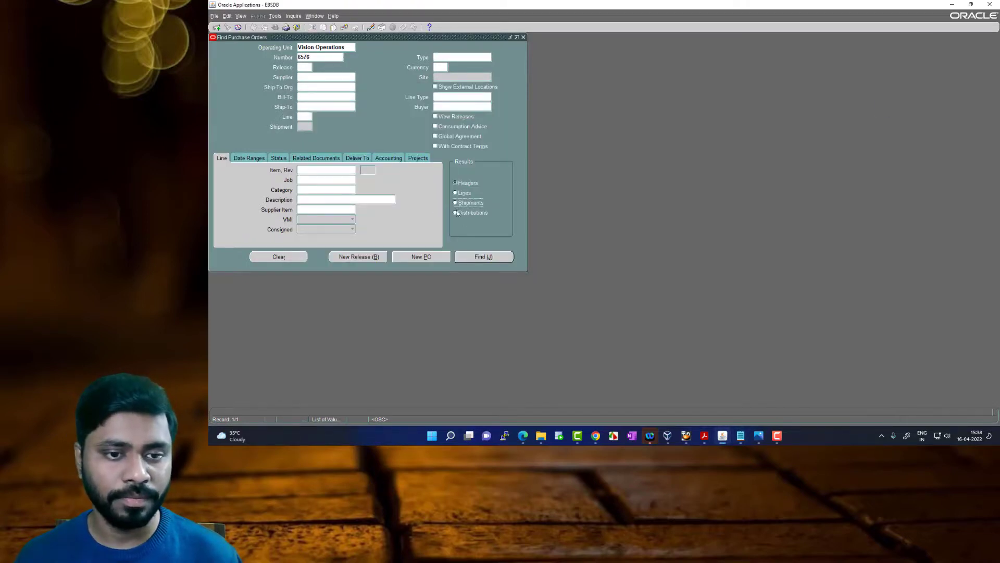
{"action": "left_click", "coordinate": [484, 257]}
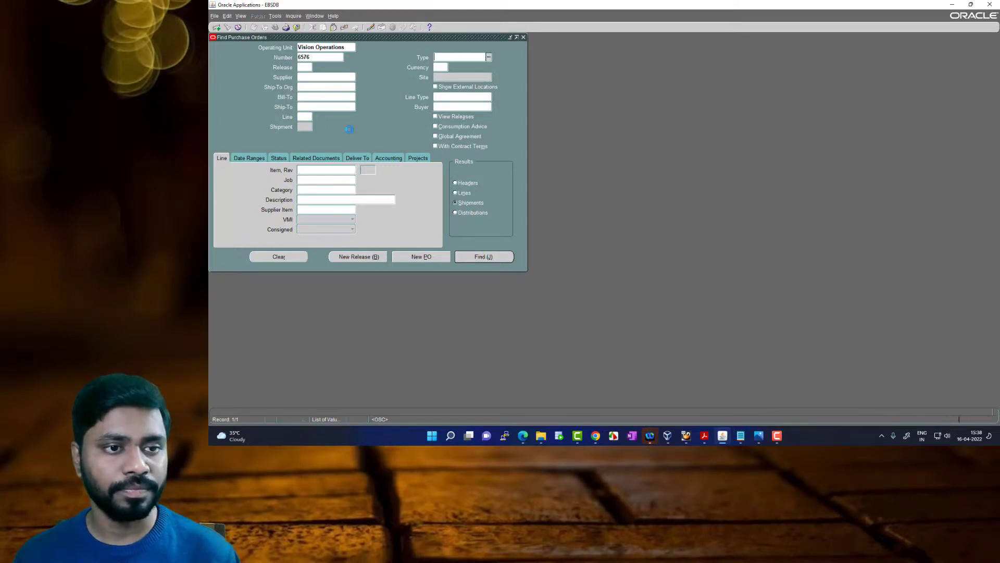
Check the shipment's ordered, due, received and billed quantities, and close the Purchase Order Shipments window
{"action": "left_click_drag", "start_coordinate": [285, 177], "coordinate": [341, 177]}
{"action": "left_click", "coordinate": [326, 79]}
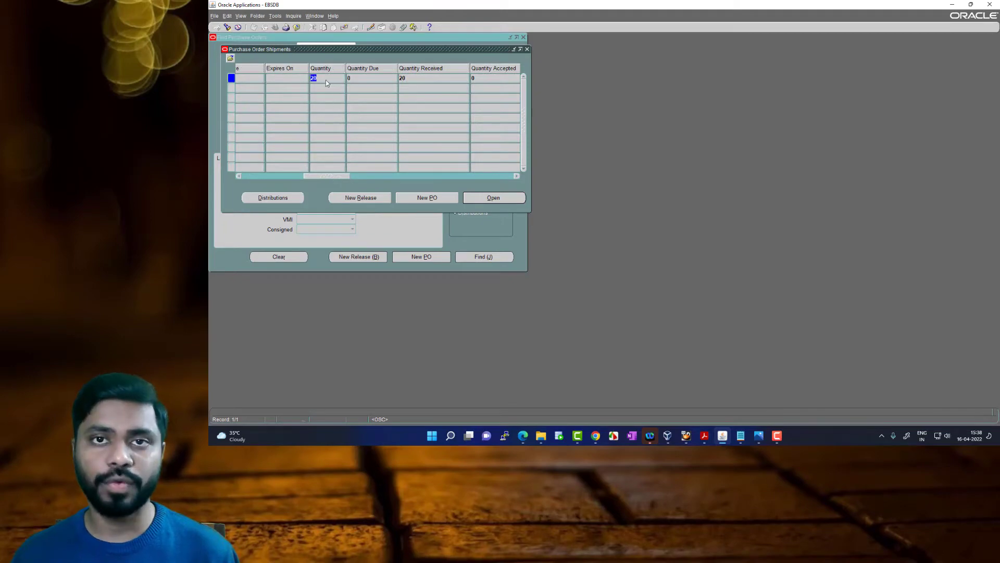
{"action": "left_click", "coordinate": [366, 77]}
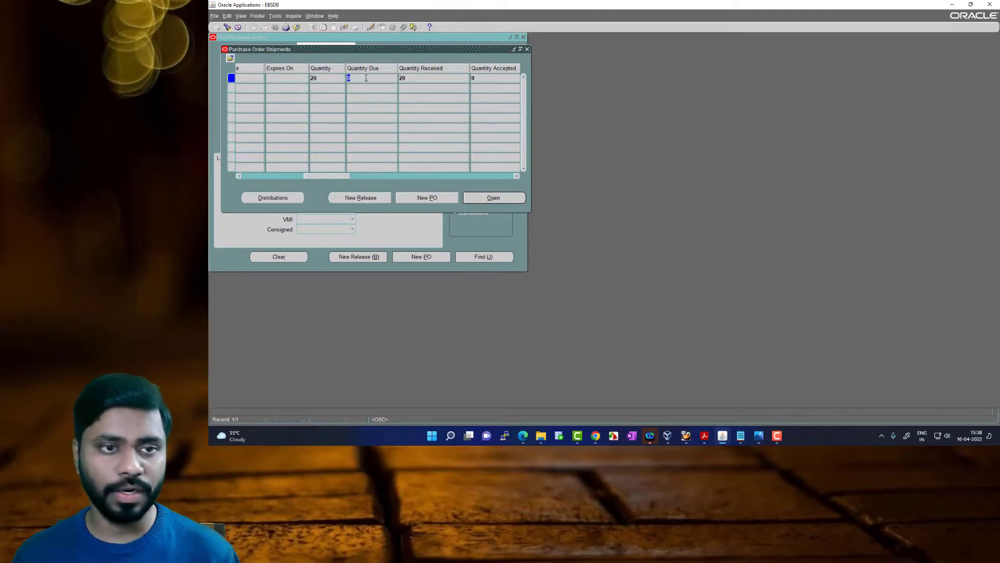
{"action": "left_click", "coordinate": [411, 78]}
{"action": "left_click_drag", "start_coordinate": [342, 178], "coordinate": [369, 176]}
{"action": "left_click", "coordinate": [402, 82]}
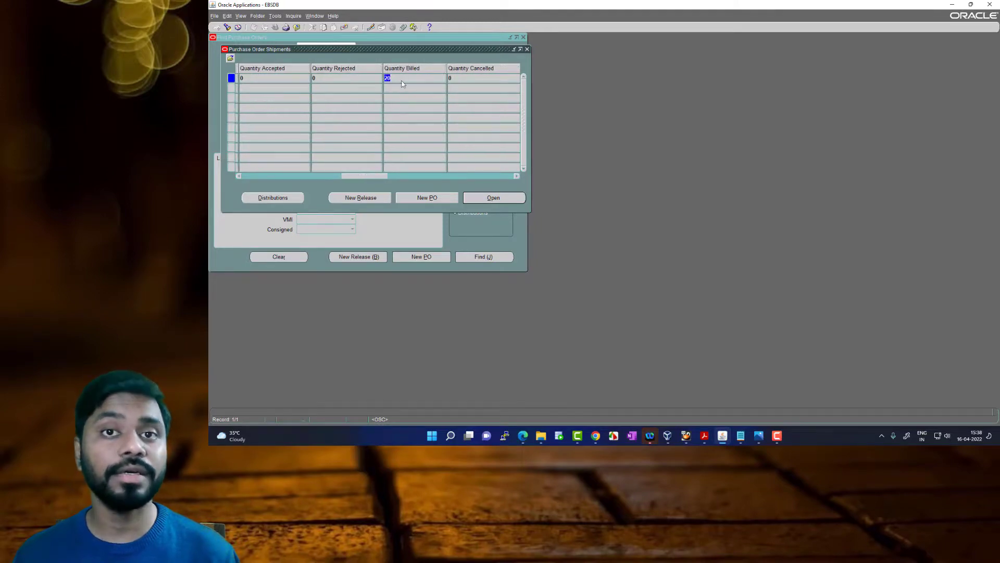
{"action": "left_click_drag", "start_coordinate": [379, 177], "coordinate": [270, 162]}
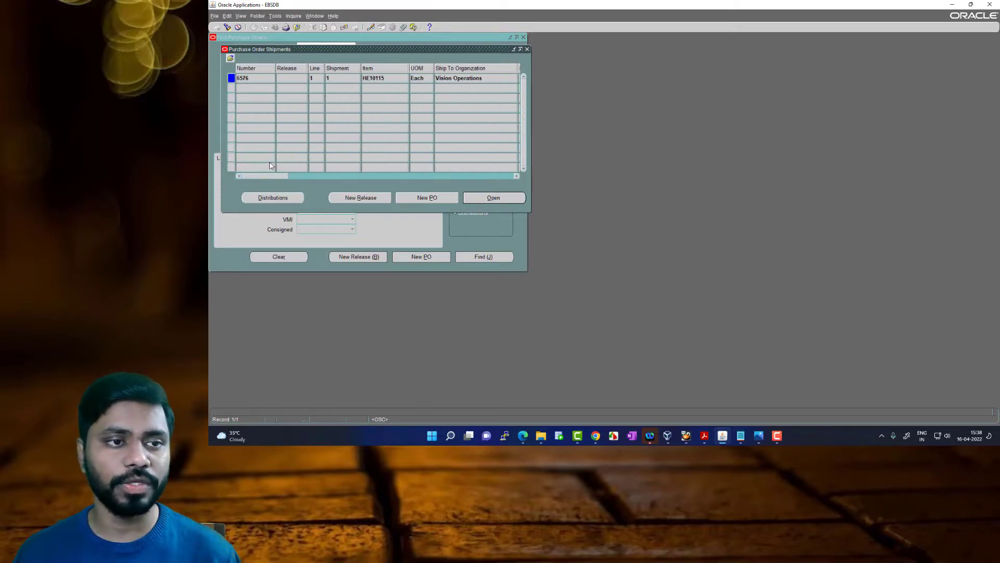
{"action": "left_click", "coordinate": [528, 50]}
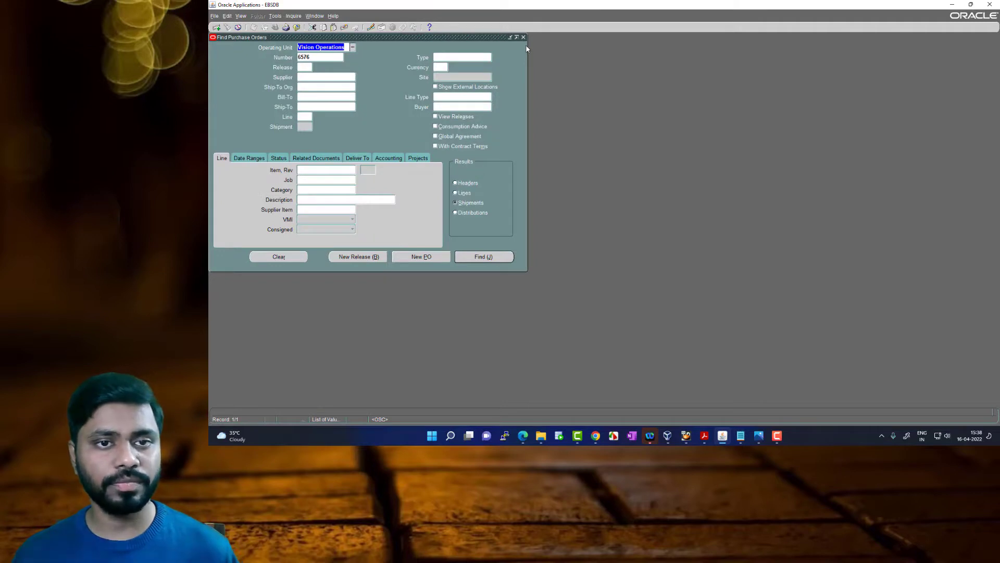
Reopen the purchase order search, find the order by its PO number with Headers as the results, and check its closure status
{"action": "left_click", "coordinate": [525, 38]}
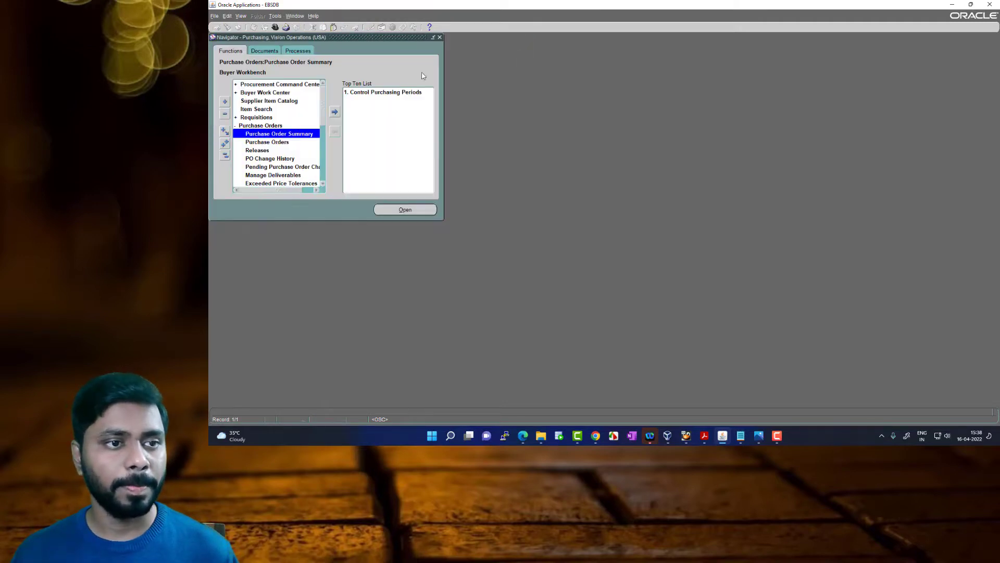
{"action": "double_click", "coordinate": [293, 133]}
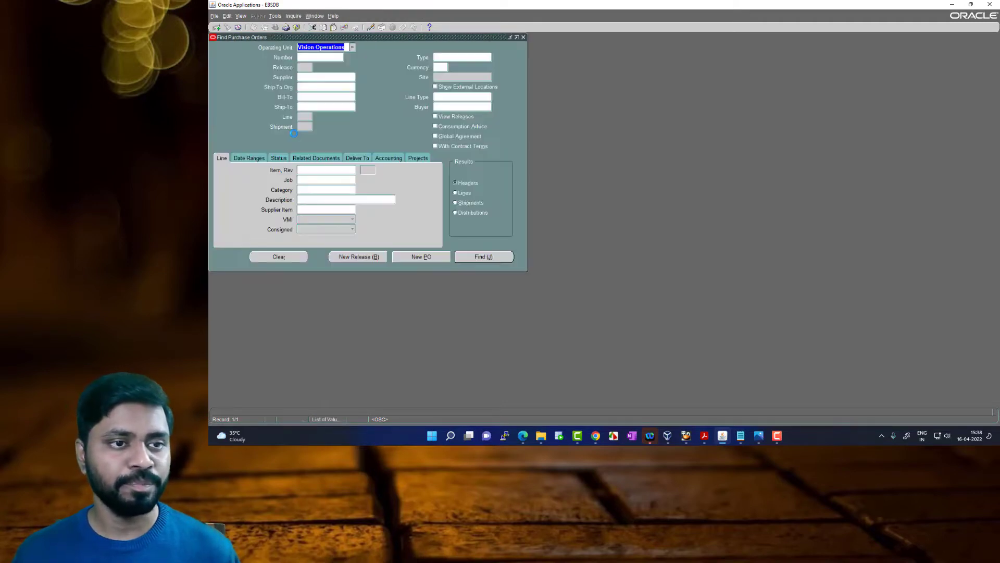
{"action": "left_click", "coordinate": [315, 57]}
{"action": "type", "text": "6576"}
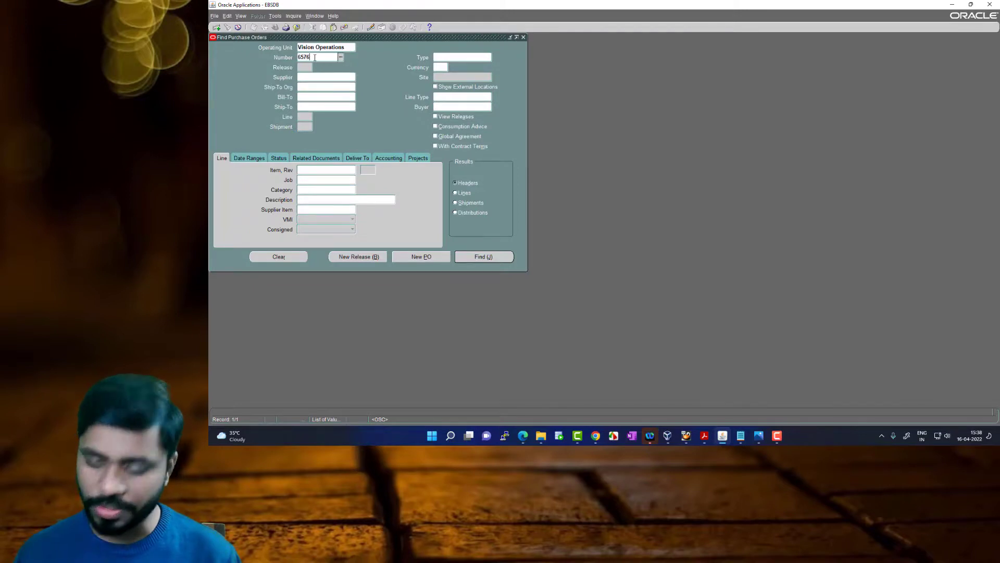
{"action": "key", "text": "Tab"}
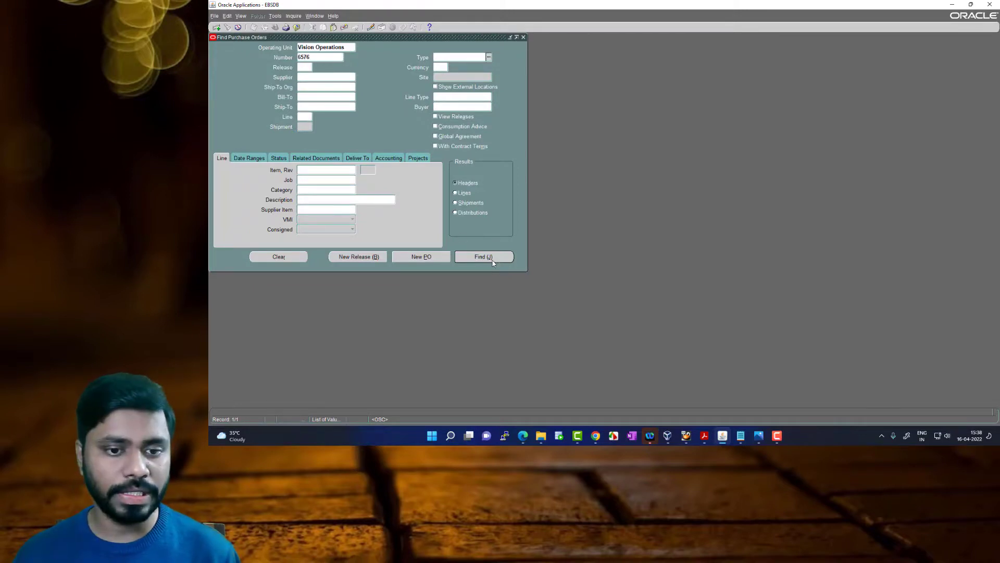
{"action": "left_click_drag", "start_coordinate": [303, 177], "coordinate": [493, 177]}
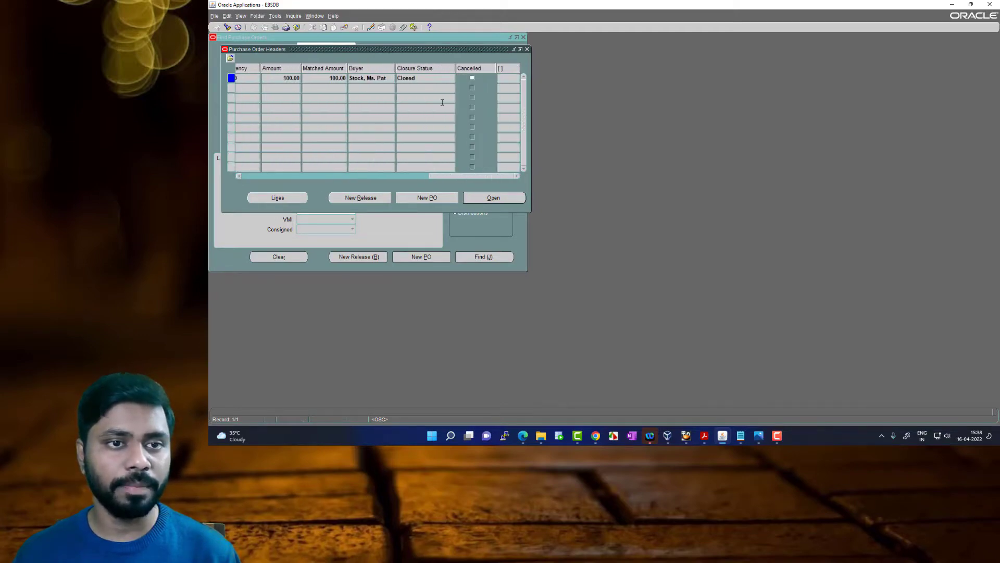
{"action": "left_click", "coordinate": [420, 80]}
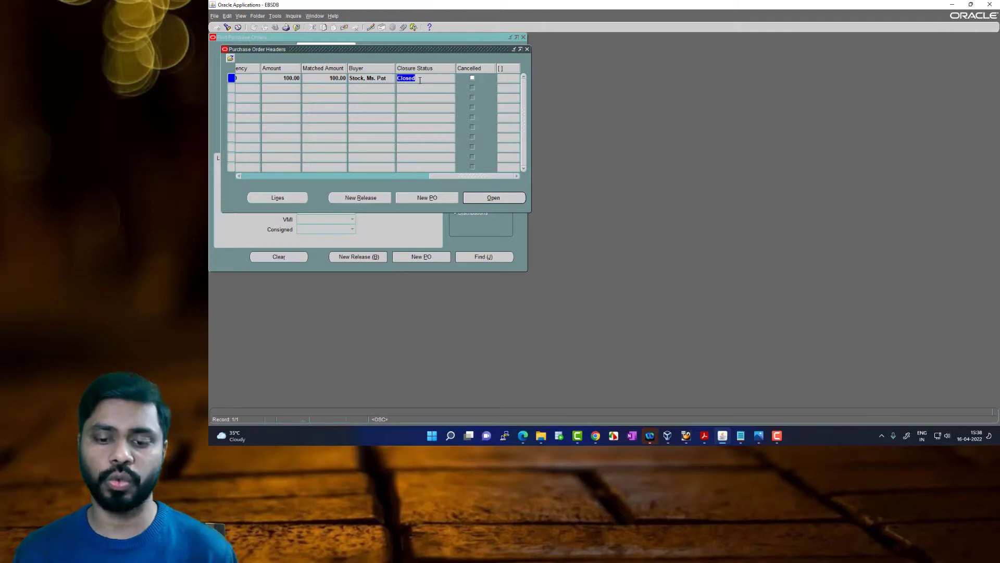
Switch to Automated Business Processes.pdf in Acrobat Reader and review the Accounts Payable (AP) section on the three-way match
{"action": "left_click", "coordinate": [704, 436]}
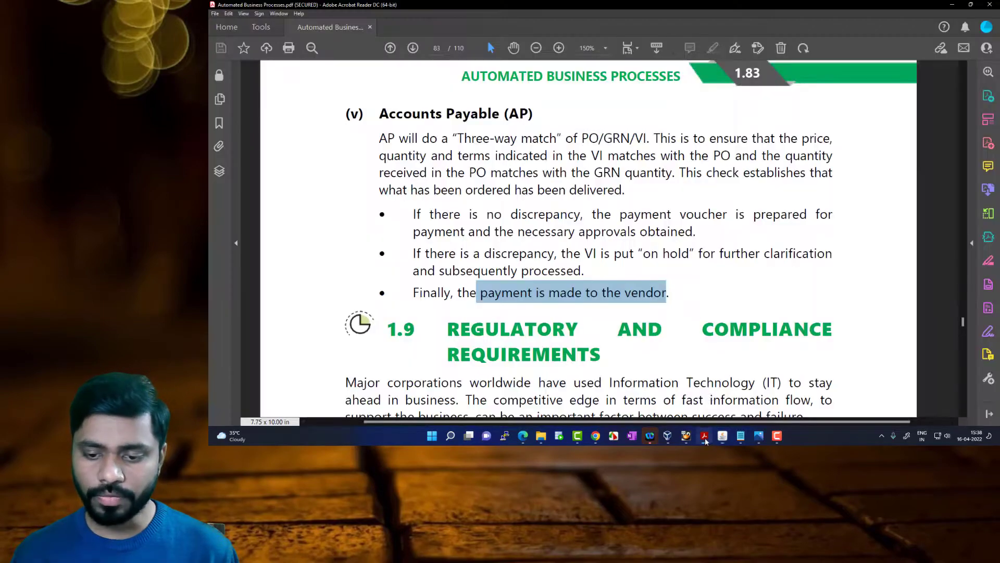
{"action": "scroll", "coordinate": [619, 240], "scroll_direction": "up", "scroll_amount": 3}
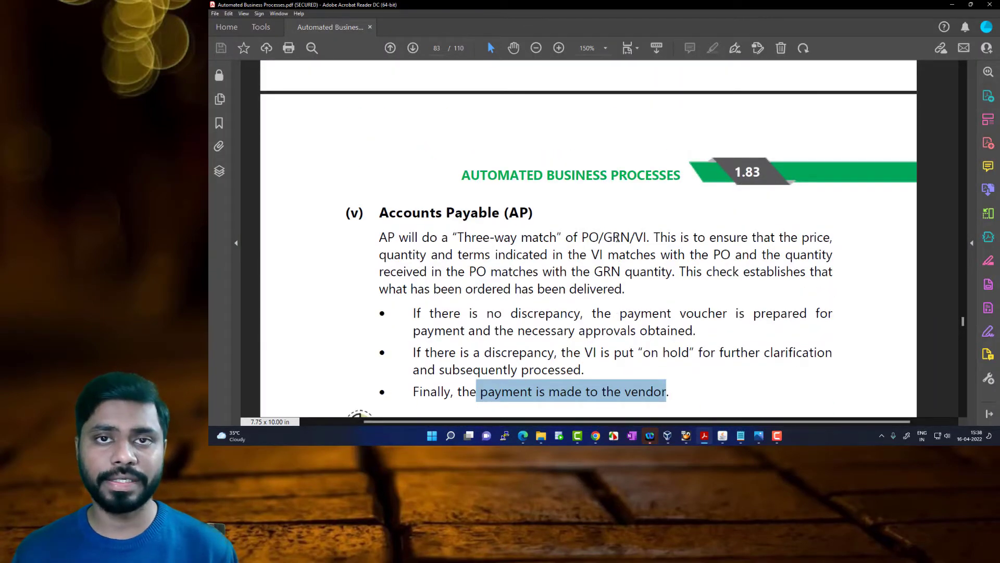